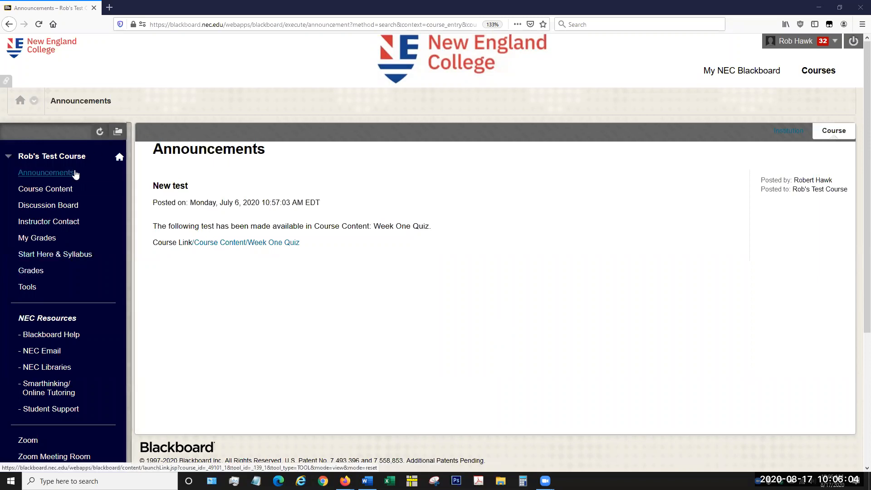
Step: Expand Team Blue under My Groups in the course and open its group homepage
{"action": "scroll", "coordinate": [75, 173], "scroll_direction": "down", "scroll_amount": 3}
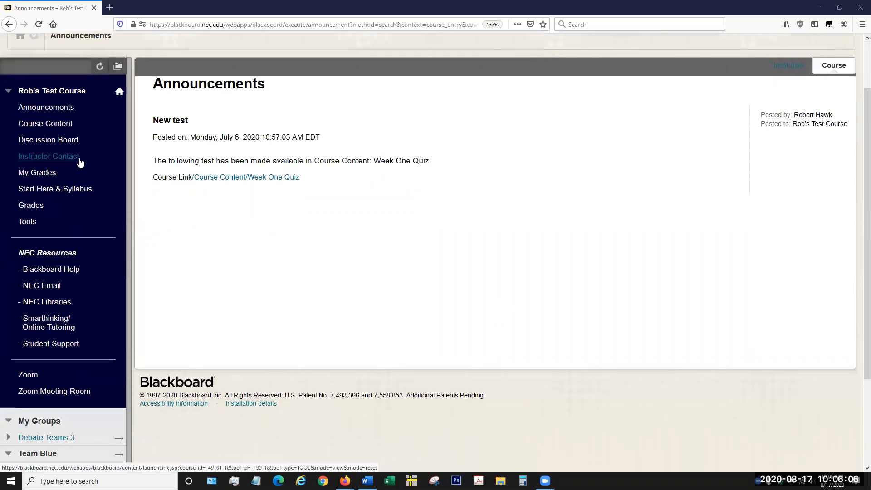
{"action": "scroll", "coordinate": [80, 163], "scroll_direction": "down", "scroll_amount": 3}
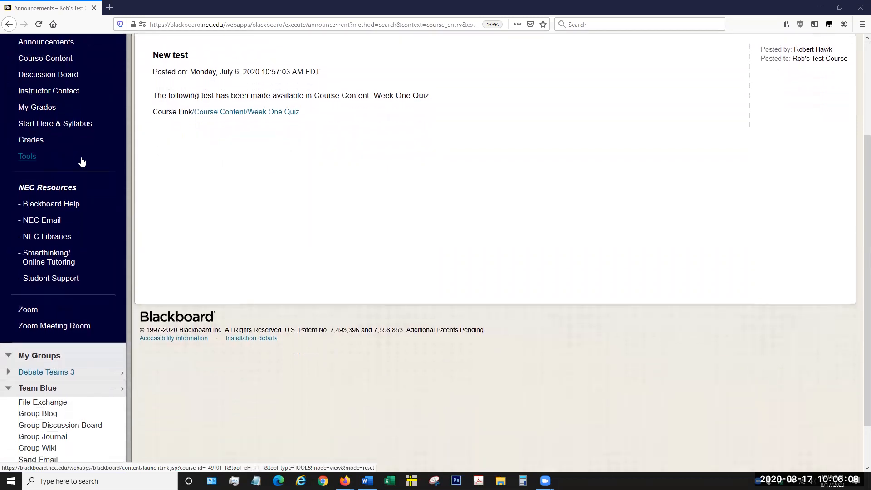
{"action": "scroll", "coordinate": [84, 236], "scroll_direction": "down", "scroll_amount": 2}
{"action": "left_click", "coordinate": [66, 340]}
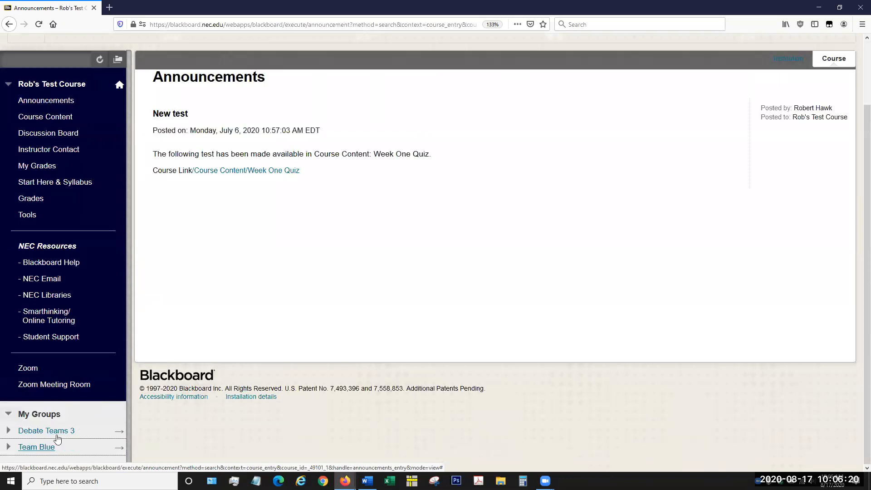
{"action": "left_click", "coordinate": [34, 449]}
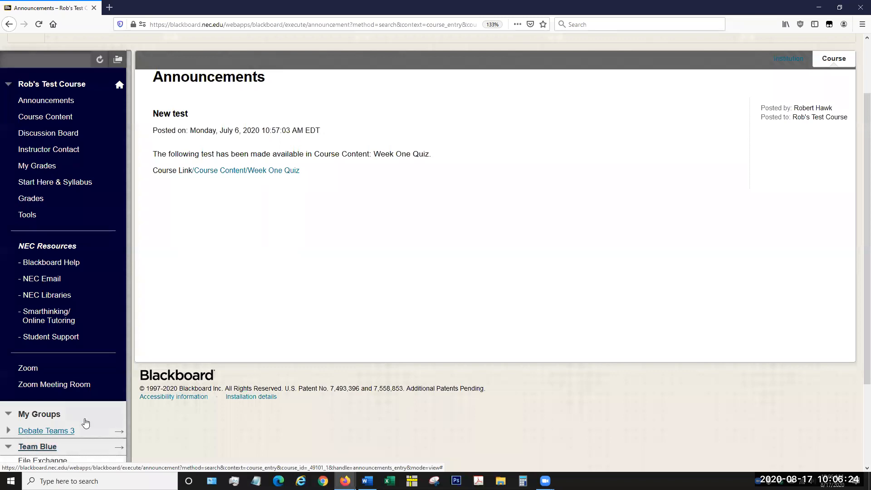
{"action": "scroll", "coordinate": [107, 389], "scroll_direction": "down", "scroll_amount": 3}
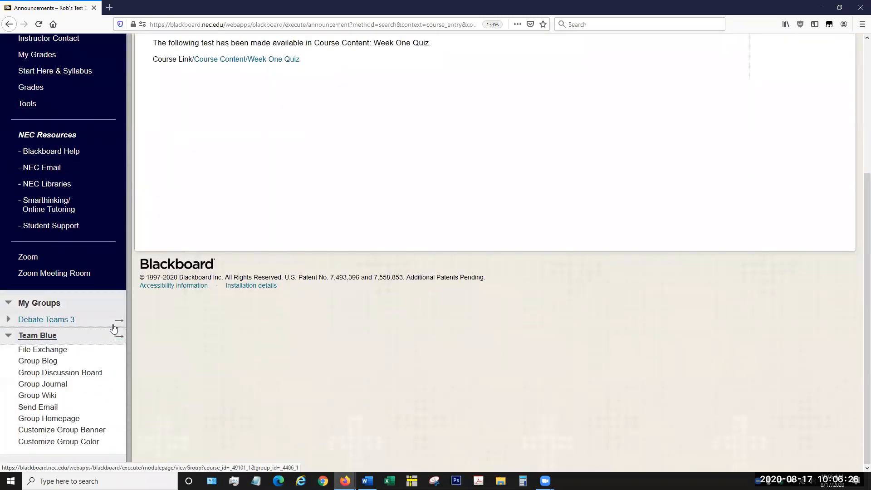
{"action": "left_click", "coordinate": [51, 421]}
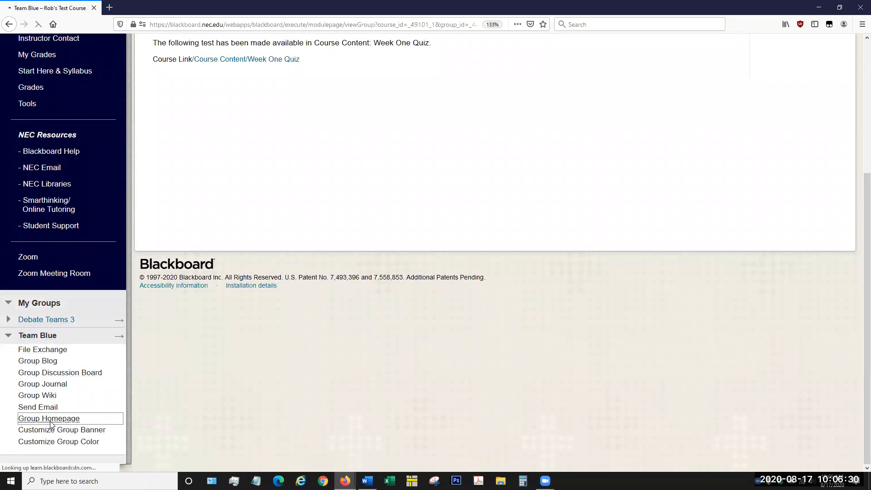
Step: Review the group description, member list, tools and assignments on the Team Blue homepage
{"action": "scroll", "coordinate": [637, 280], "scroll_direction": "down", "scroll_amount": 2}
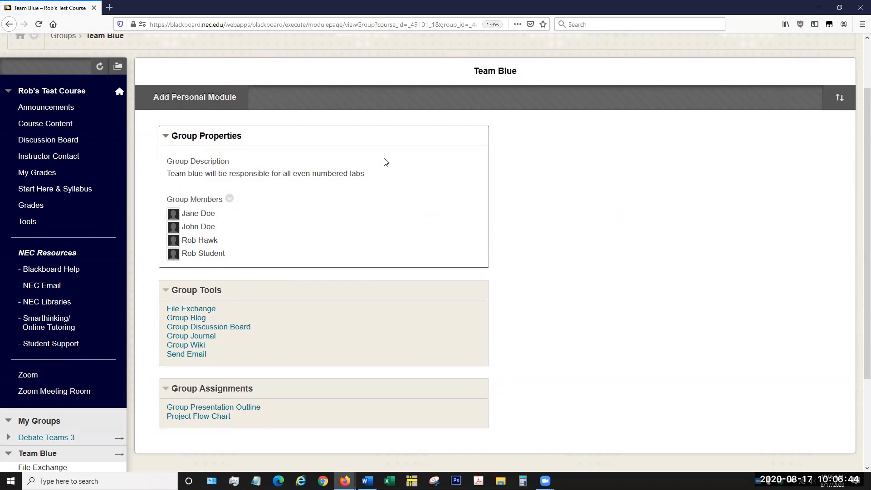
{"action": "triple_click", "coordinate": [383, 174]}
{"action": "left_click", "coordinate": [369, 180]}
{"action": "scroll", "coordinate": [290, 238], "scroll_direction": "down", "scroll_amount": 1}
{"action": "scroll", "coordinate": [290, 239], "scroll_direction": "down", "scroll_amount": 1}
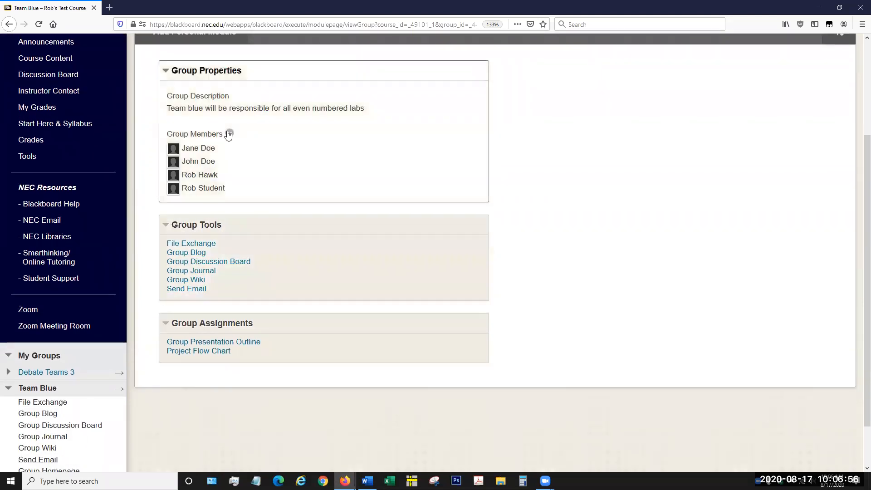
{"action": "scroll", "coordinate": [275, 142], "scroll_direction": "up", "scroll_amount": 2}
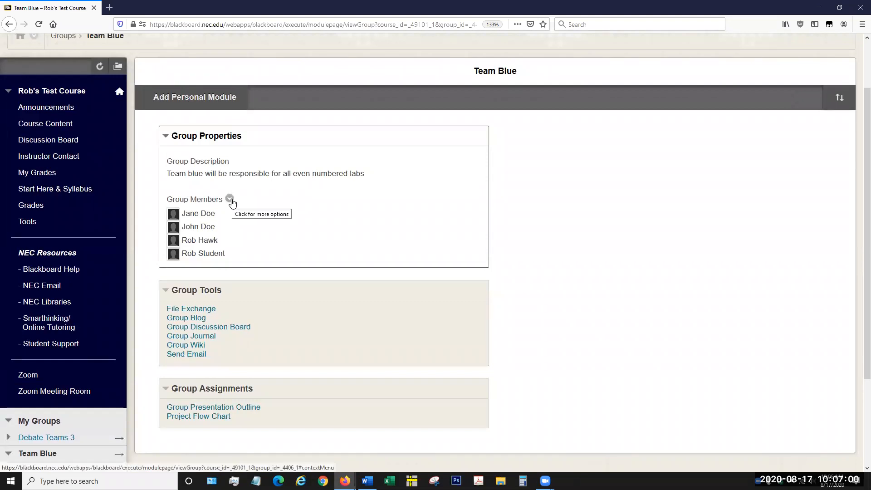
Step: Open the email form for the group members, examine its recipient, message and attachment fields, and return to the Team Blue homepage
{"action": "left_click", "coordinate": [230, 199]}
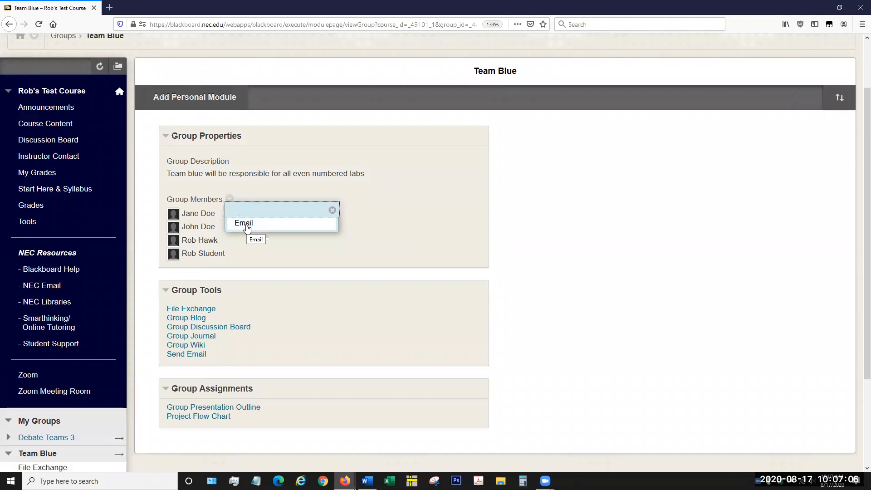
{"action": "left_click", "coordinate": [246, 226]}
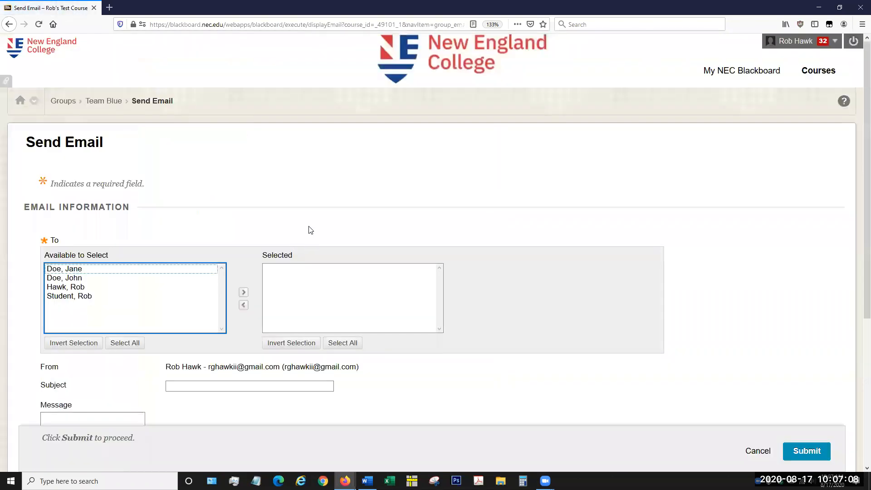
{"action": "scroll", "coordinate": [391, 220], "scroll_direction": "down", "scroll_amount": 1}
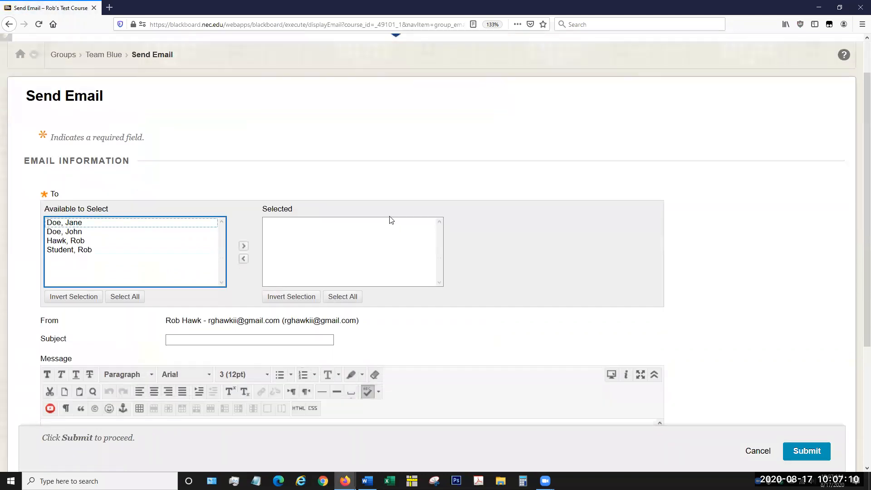
{"action": "scroll", "coordinate": [392, 220], "scroll_direction": "down", "scroll_amount": 1}
{"action": "left_click", "coordinate": [57, 194]}
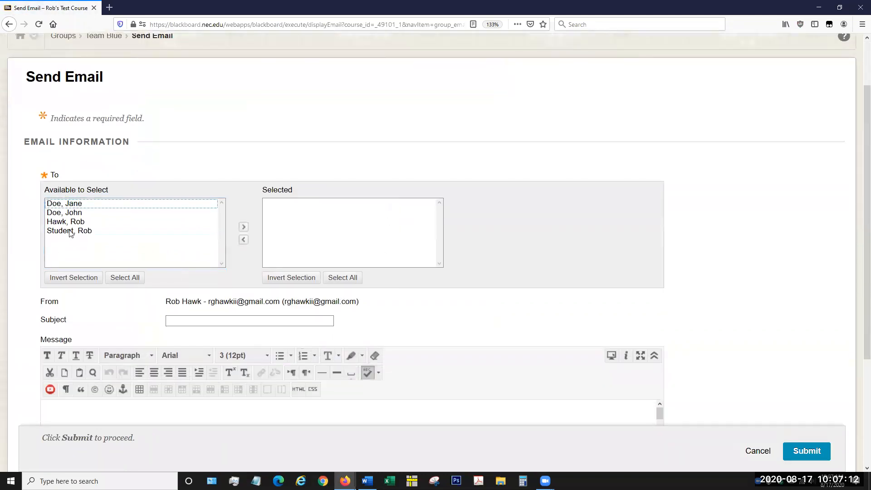
{"action": "left_click", "coordinate": [243, 227]}
{"action": "scroll", "coordinate": [232, 318], "scroll_direction": "down", "scroll_amount": 3}
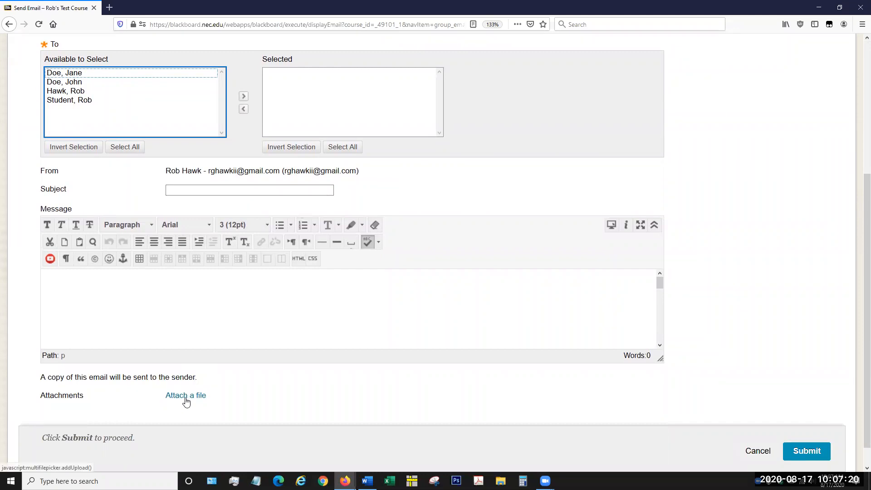
{"action": "scroll", "coordinate": [249, 380], "scroll_direction": "up", "scroll_amount": 5}
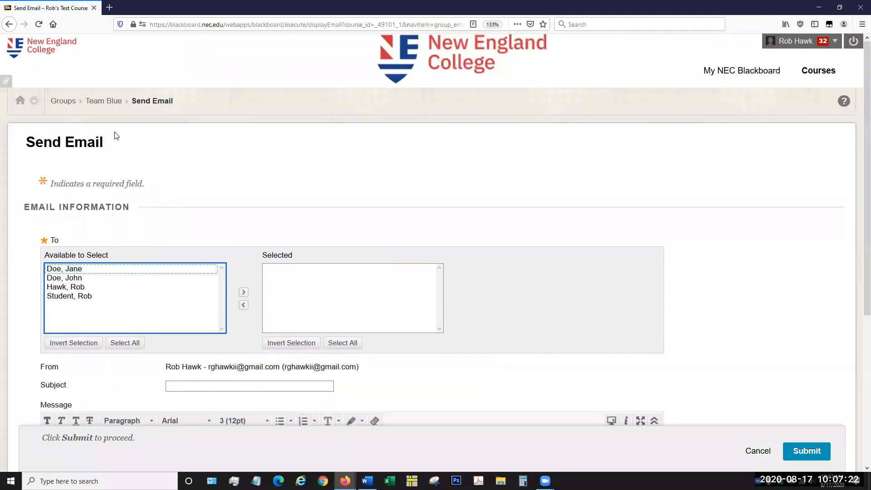
{"action": "left_click", "coordinate": [105, 102]}
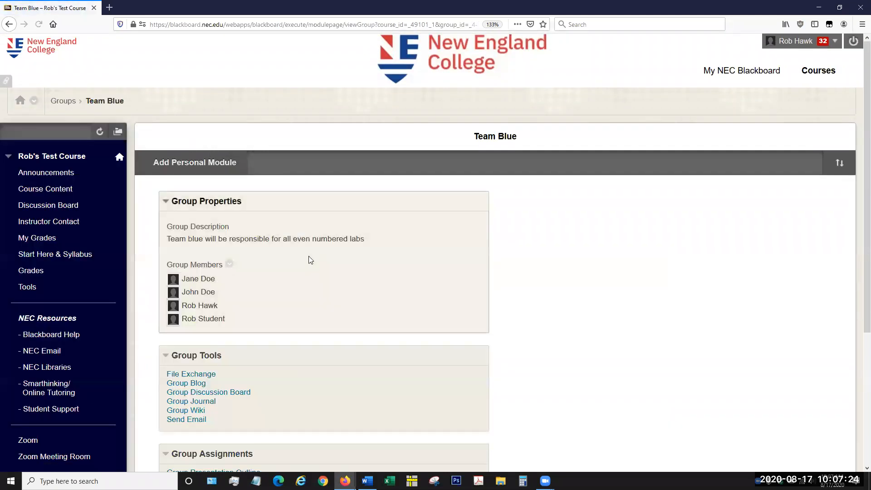
Step: Open Team Blue's File Exchange and view the options available for the GC Tutorial file
{"action": "scroll", "coordinate": [313, 261], "scroll_direction": "down", "scroll_amount": 2}
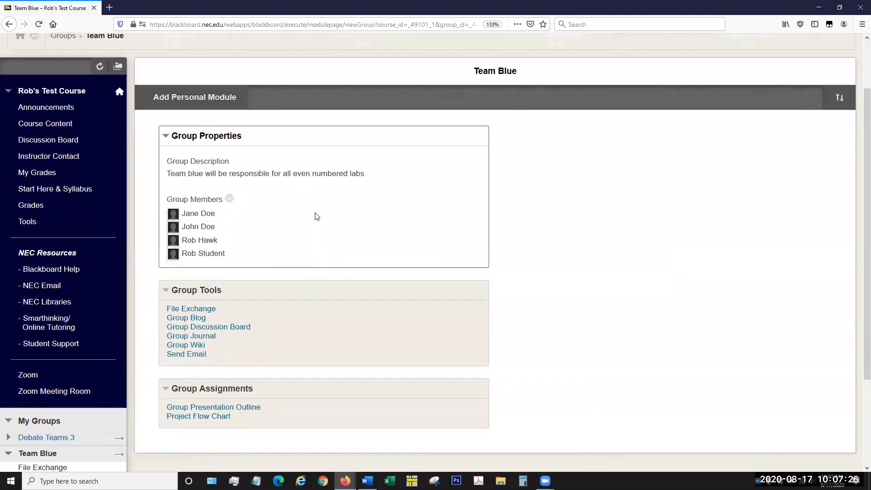
{"action": "scroll", "coordinate": [306, 233], "scroll_direction": "down", "scroll_amount": 2}
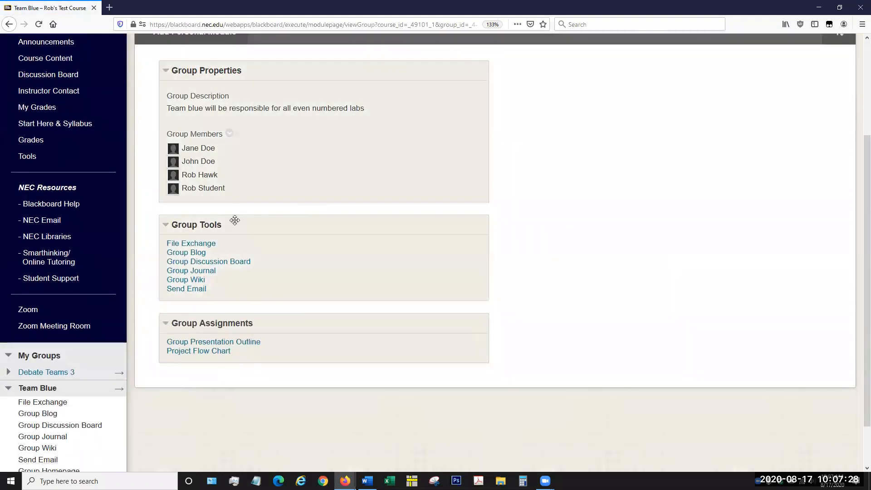
{"action": "scroll", "coordinate": [363, 255], "scroll_direction": "down", "scroll_amount": 2}
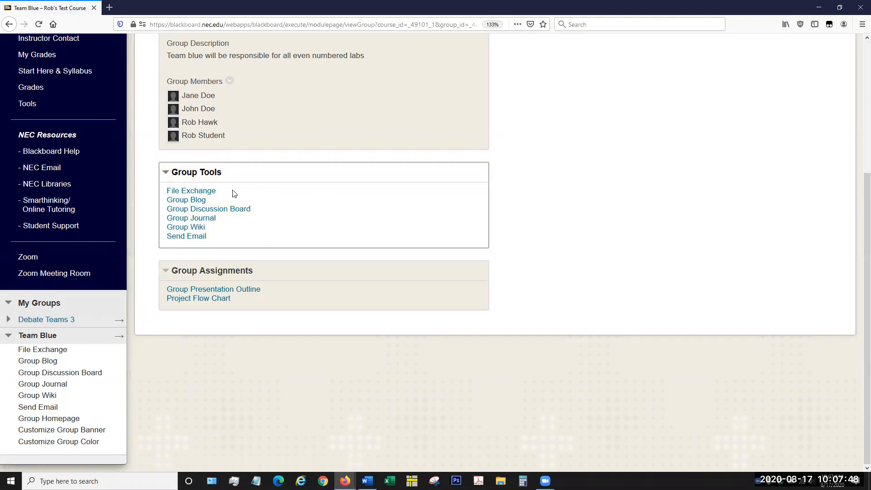
{"action": "left_click", "coordinate": [204, 195]}
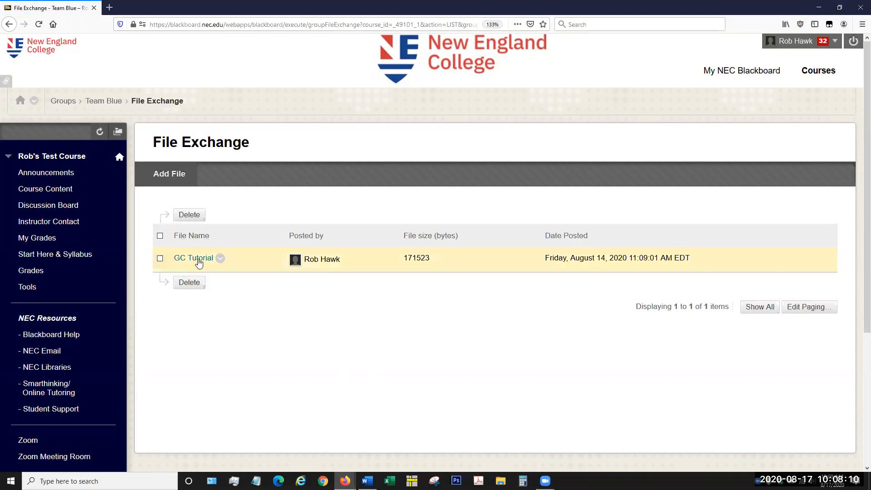
{"action": "left_click", "coordinate": [222, 258]}
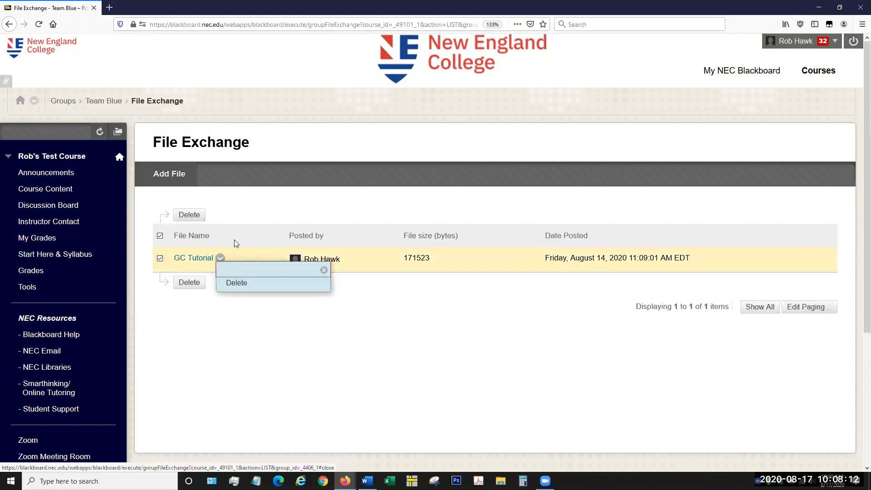
{"action": "left_click", "coordinate": [251, 210]}
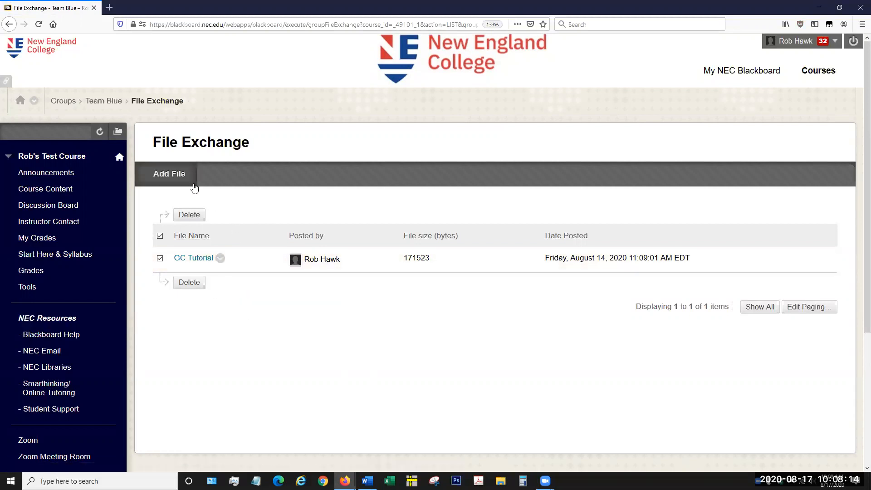
Step: View the File Exchange form for adding a file, leave it unsubmitted, and return to the Team Blue homepage
{"action": "left_click", "coordinate": [164, 175]}
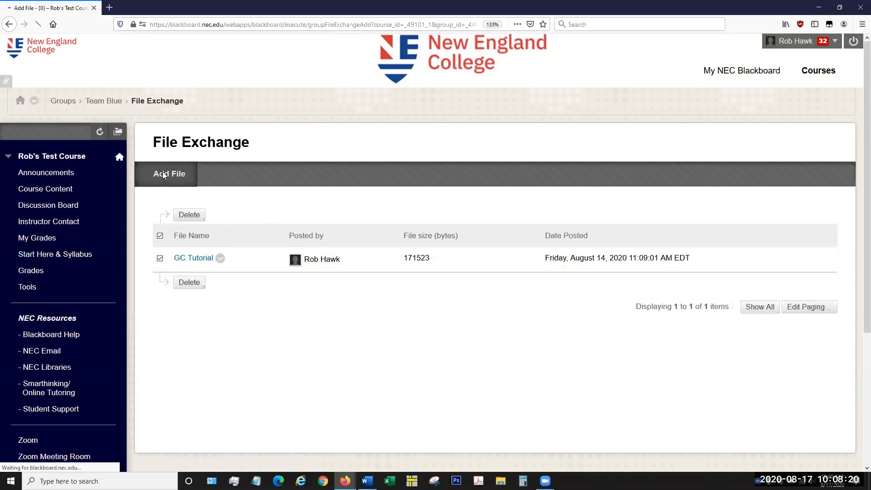
{"action": "left_click", "coordinate": [352, 243]}
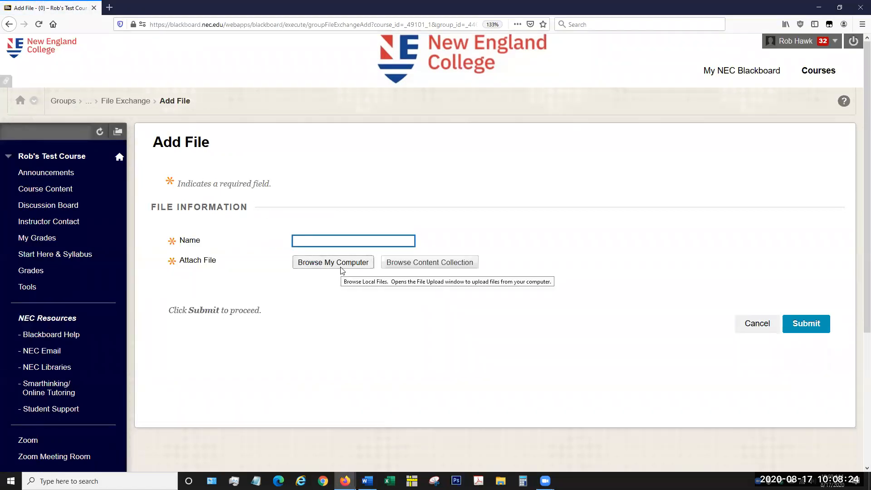
{"action": "left_click", "coordinate": [125, 101]}
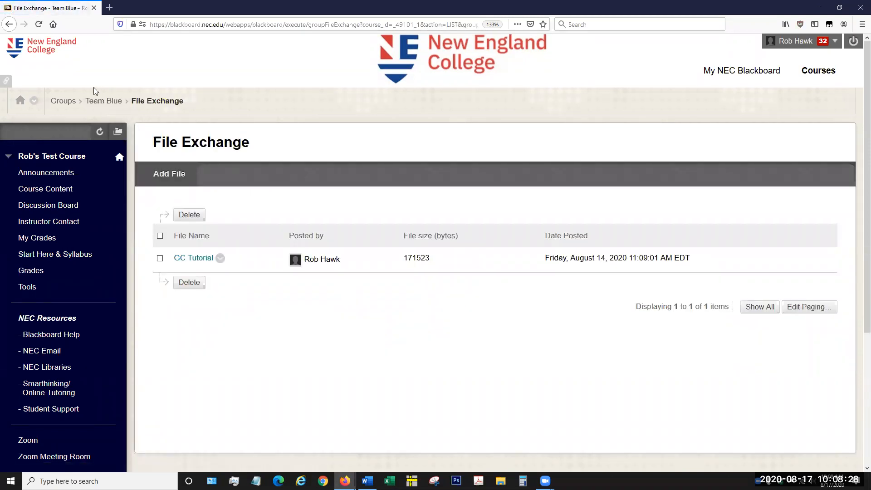
{"action": "left_click", "coordinate": [103, 101]}
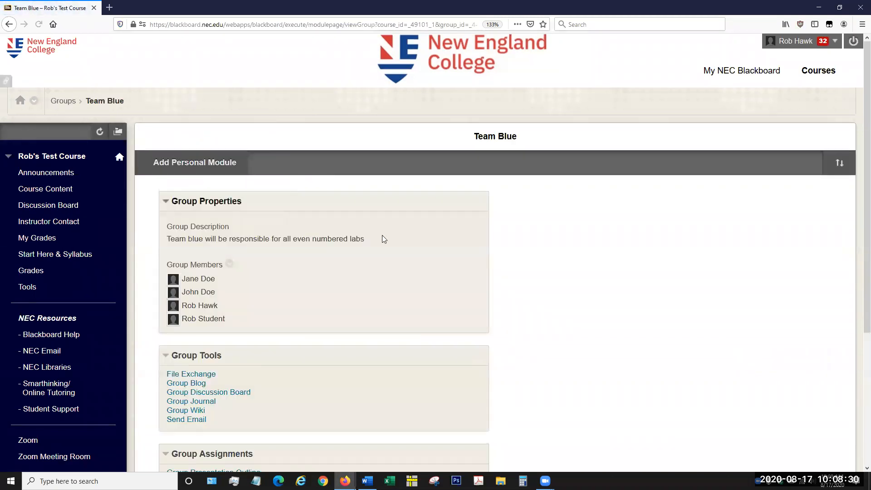
Step: Open the group discussion board, visit its Team Blue forum, and go back to the forum list
{"action": "scroll", "coordinate": [390, 247], "scroll_direction": "down", "scroll_amount": 3}
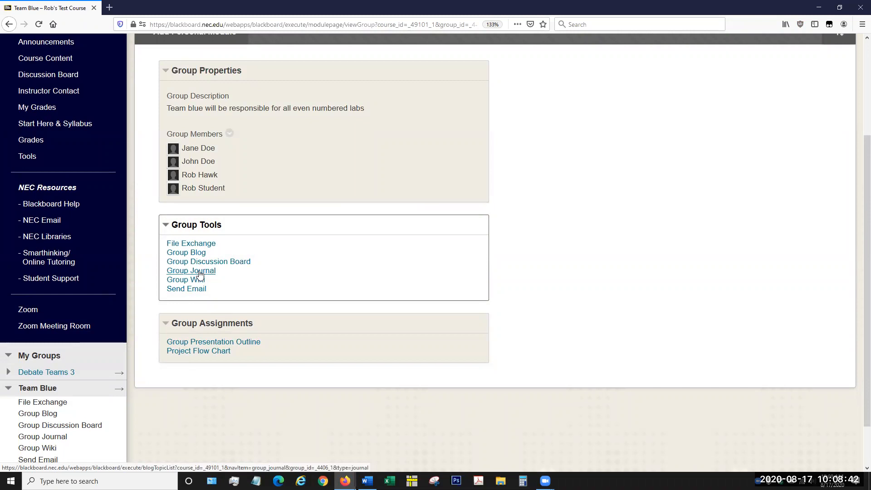
{"action": "left_click", "coordinate": [214, 262]}
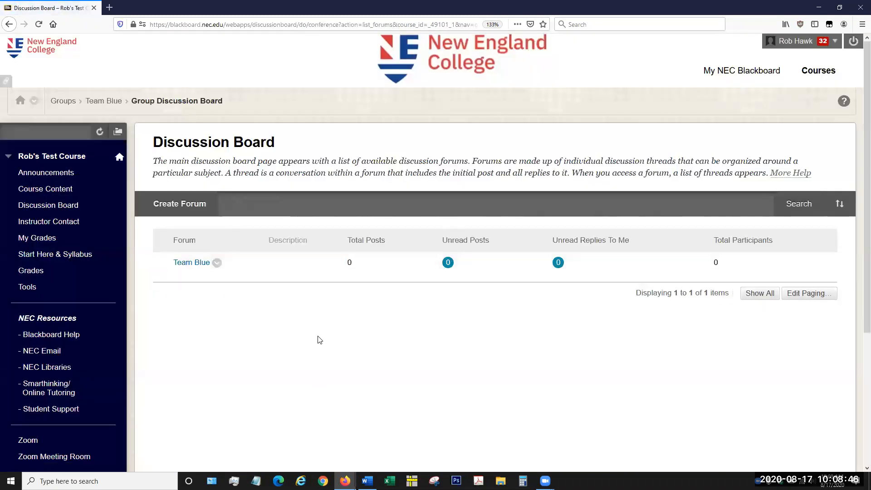
{"action": "left_click", "coordinate": [196, 263]}
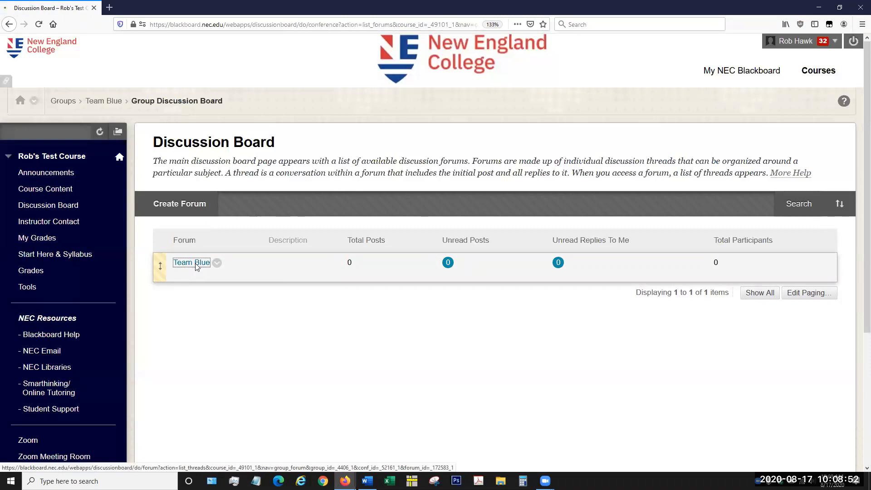
{"action": "left_click", "coordinate": [186, 99]}
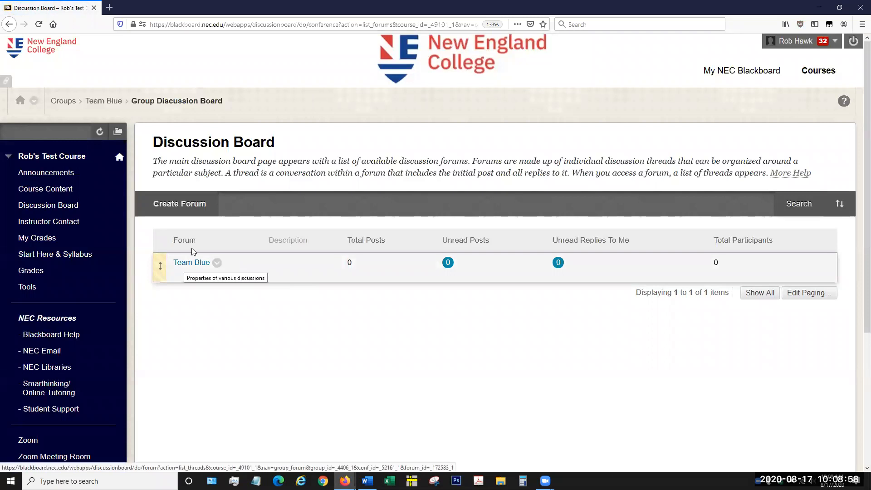
Step: Examine the form for creating a discussion forum, leave it unsubmitted, and return to the Team Blue homepage
{"action": "left_click", "coordinate": [194, 208]}
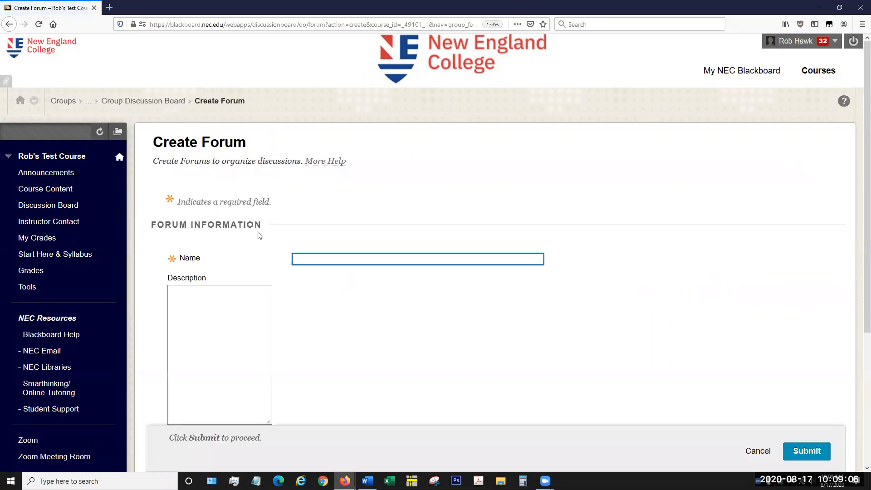
{"action": "scroll", "coordinate": [695, 274], "scroll_direction": "down", "scroll_amount": 3}
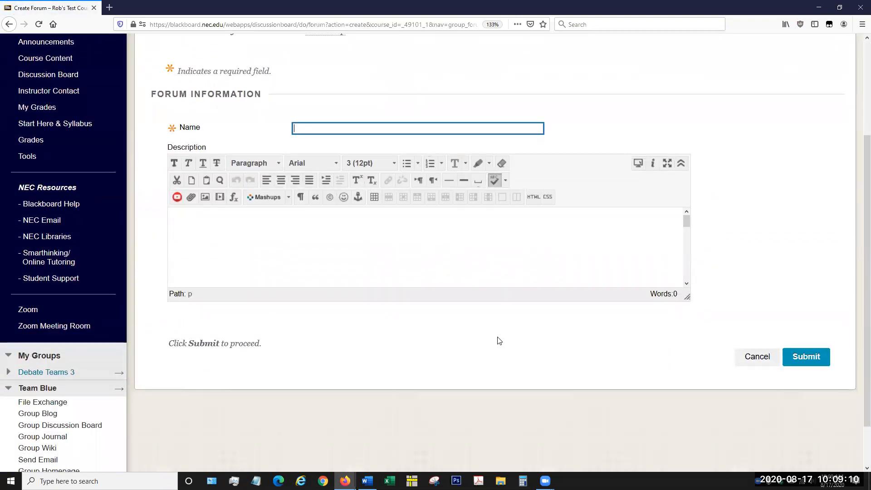
{"action": "scroll", "coordinate": [475, 329], "scroll_direction": "up", "scroll_amount": 3}
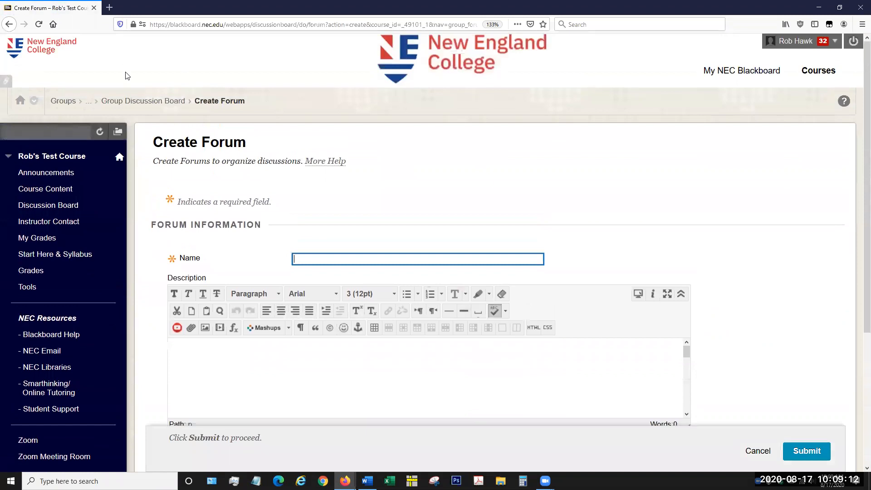
{"action": "left_click", "coordinate": [134, 100]}
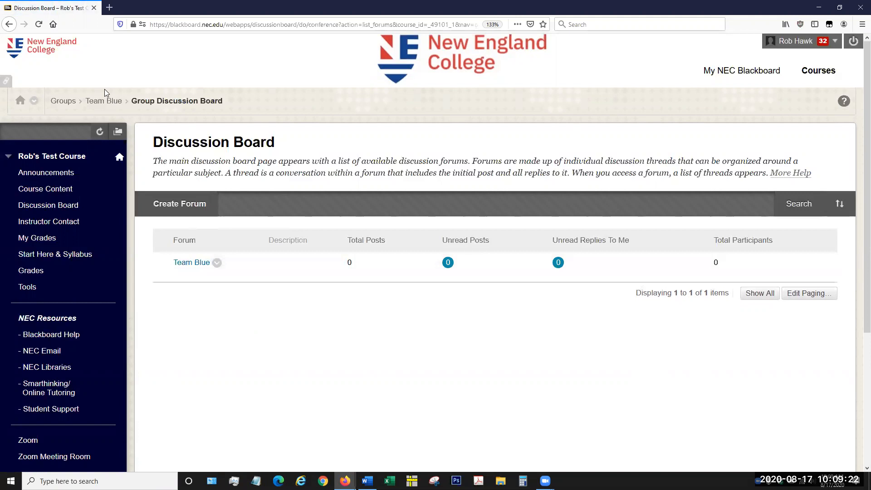
{"action": "left_click", "coordinate": [108, 101]}
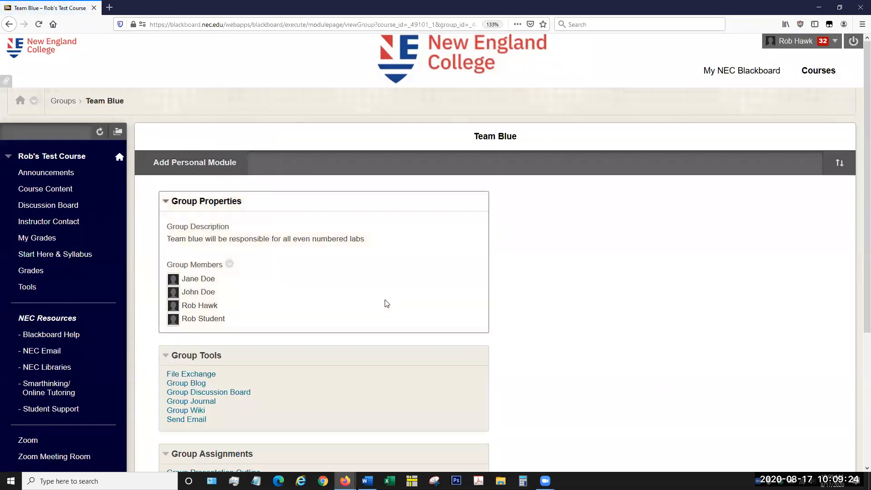
Step: Open the group wiki's page creation form, leave it unsubmitted for the Wikis list, and return to the Team Blue homepage
{"action": "scroll", "coordinate": [284, 341], "scroll_direction": "down", "scroll_amount": 3}
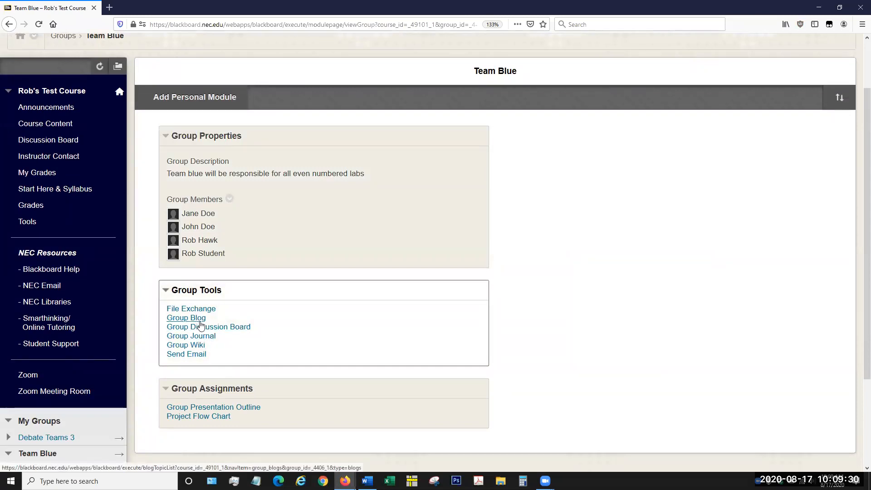
{"action": "left_click", "coordinate": [196, 347]}
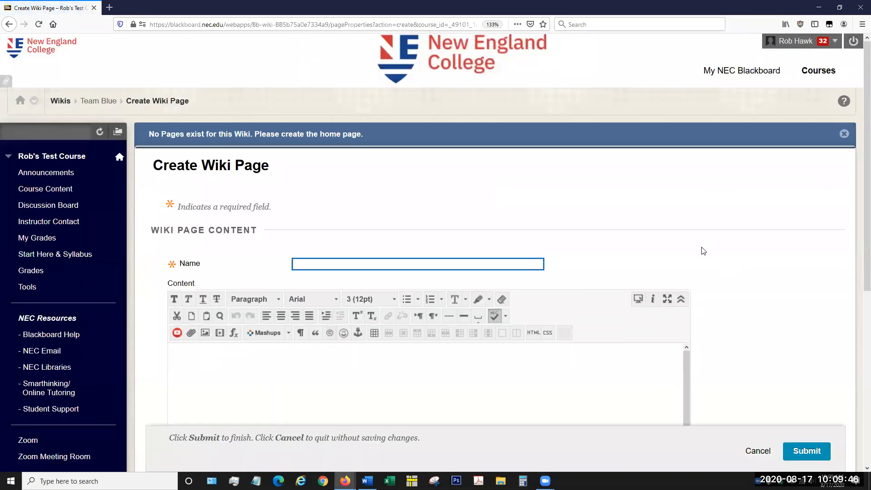
{"action": "left_click", "coordinate": [112, 102]}
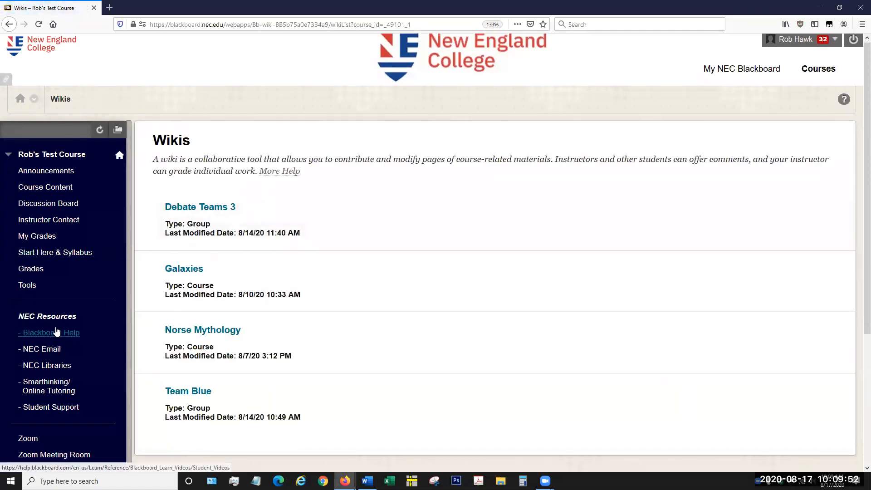
{"action": "scroll", "coordinate": [53, 337], "scroll_direction": "down", "scroll_amount": 4}
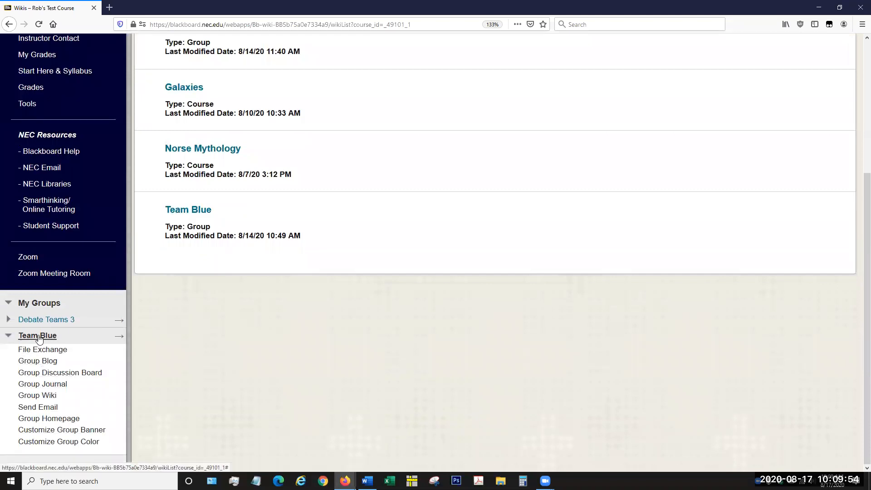
{"action": "left_click", "coordinate": [53, 420]}
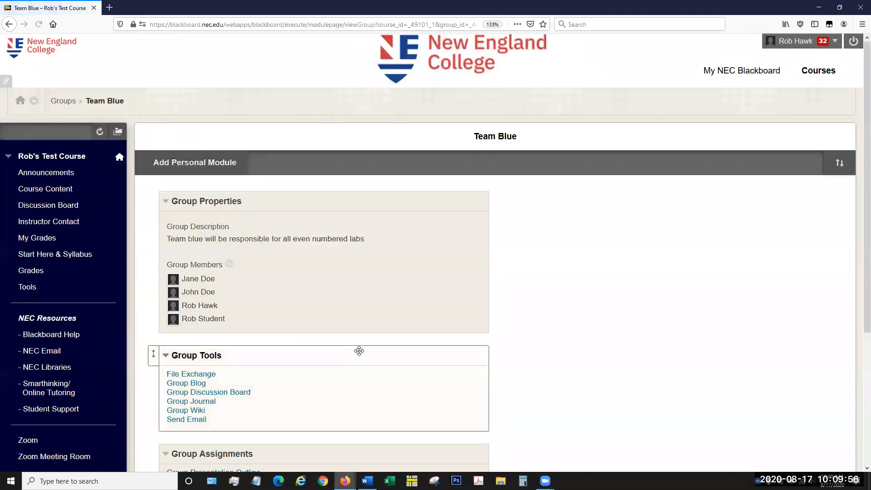
Step: Open the Project Flow Chart group assignment, review its grade and submitted text, and return to the Team Blue homepage
{"action": "scroll", "coordinate": [287, 272], "scroll_direction": "down", "scroll_amount": 3}
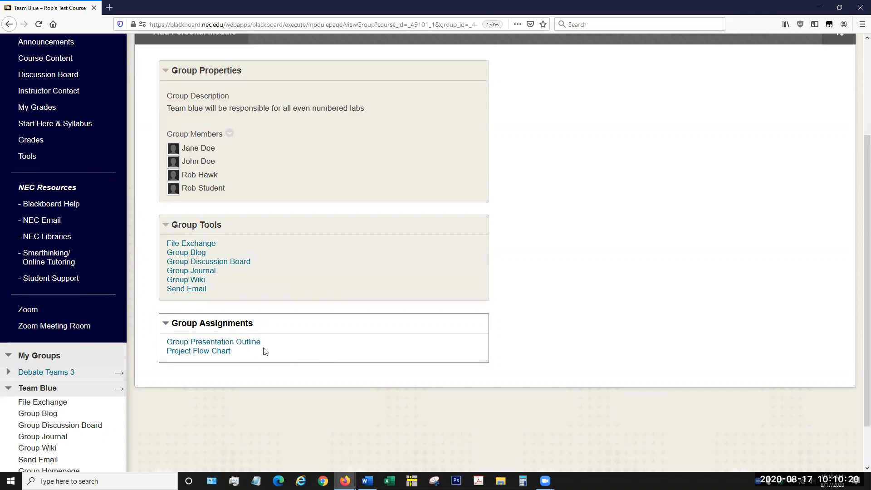
{"action": "left_click", "coordinate": [212, 353]}
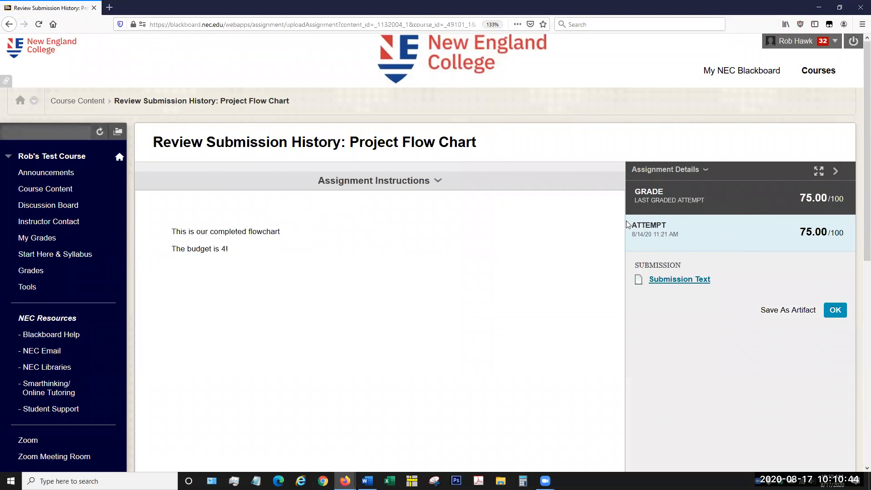
{"action": "double_click", "coordinate": [817, 232]}
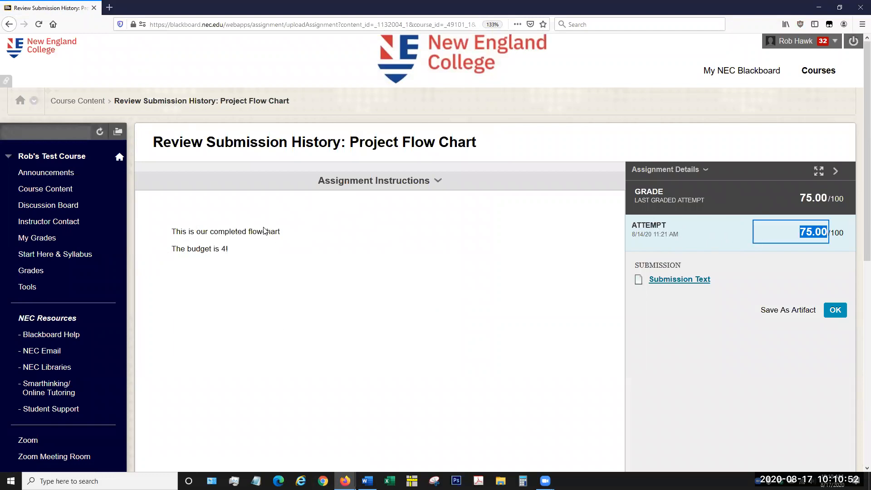
{"action": "left_click", "coordinate": [265, 230]}
{"action": "triple_click", "coordinate": [264, 231]}
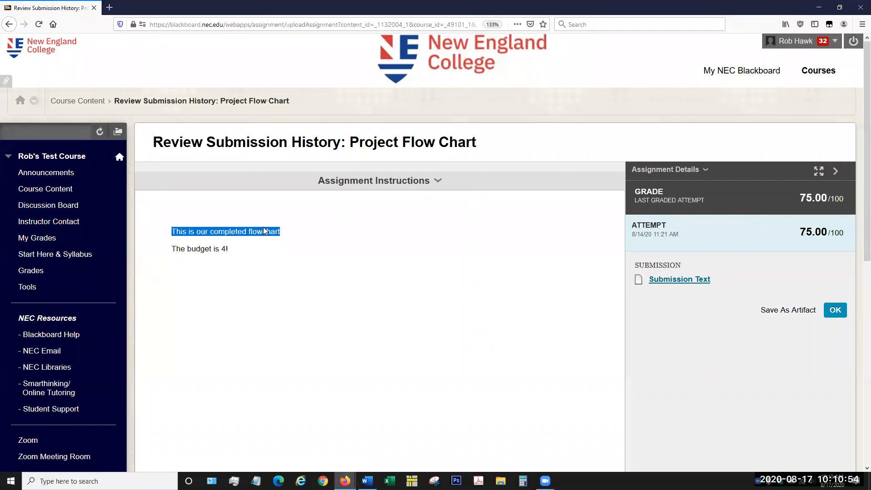
{"action": "left_click", "coordinate": [266, 232]}
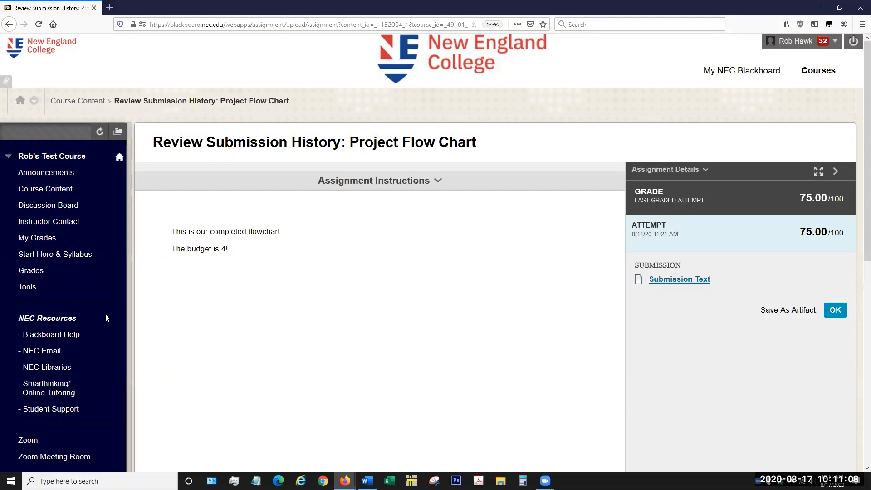
{"action": "scroll", "coordinate": [98, 269], "scroll_direction": "down", "scroll_amount": 5}
{"action": "scroll", "coordinate": [98, 269], "scroll_direction": "down", "scroll_amount": 3}
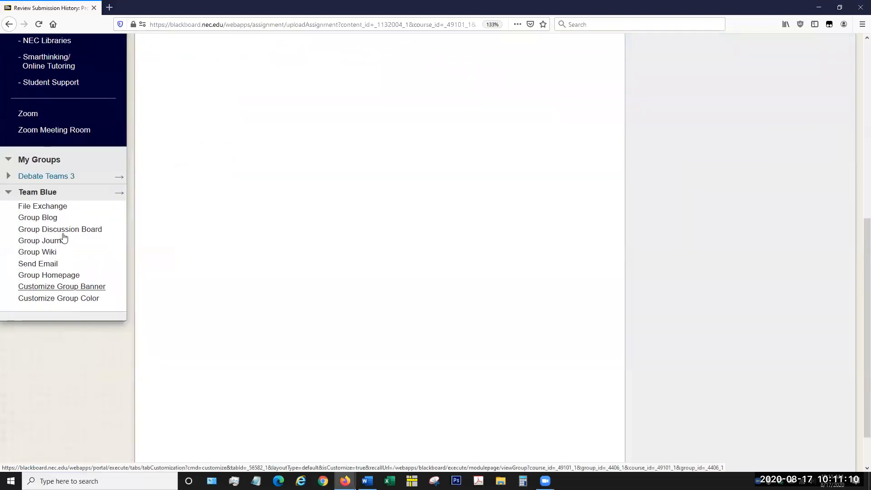
{"action": "left_click", "coordinate": [68, 276]}
Step: Open the Group Presentation Outline assignment and look through its instructions, submission options and comments area
{"action": "scroll", "coordinate": [292, 304], "scroll_direction": "down", "scroll_amount": 4}
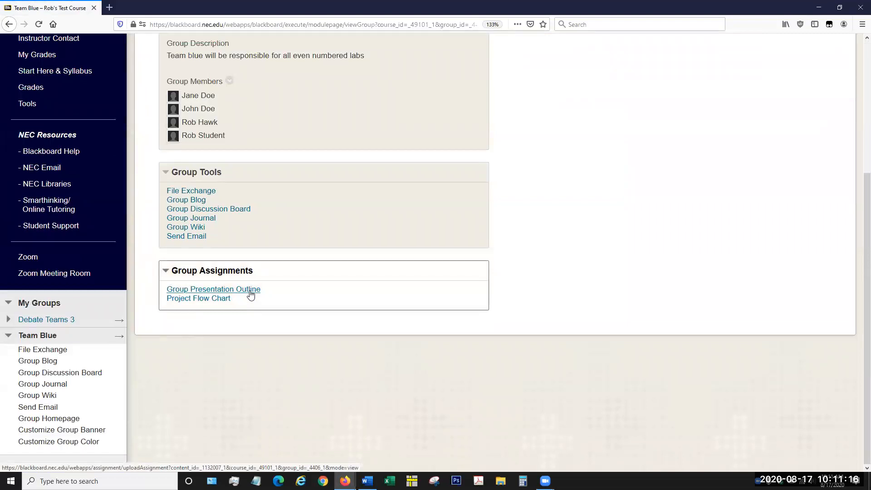
{"action": "left_click", "coordinate": [250, 291]}
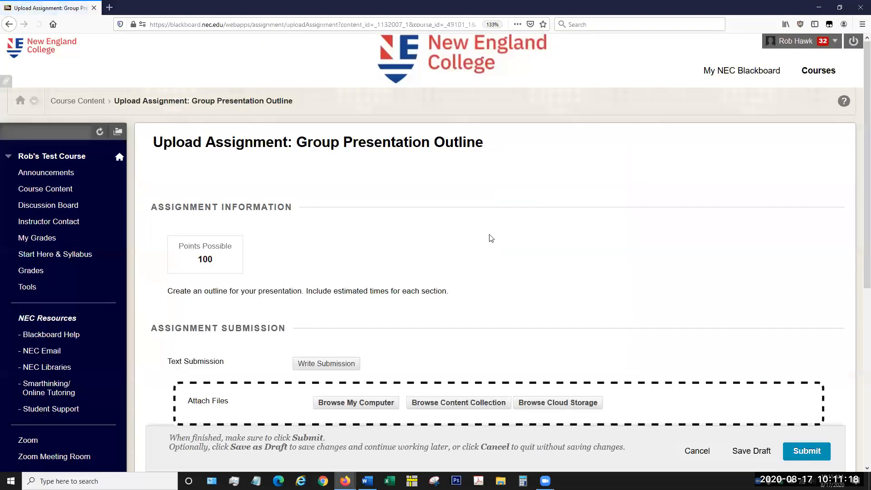
{"action": "scroll", "coordinate": [499, 236], "scroll_direction": "down", "scroll_amount": 3}
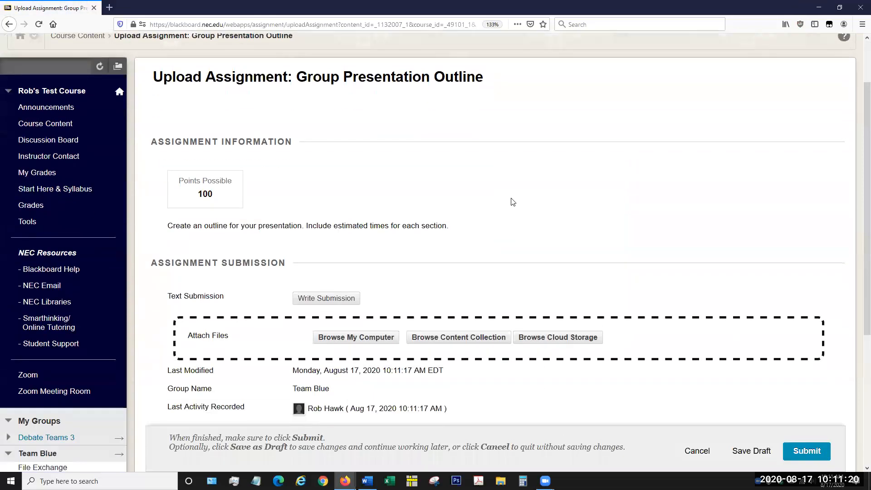
{"action": "scroll", "coordinate": [512, 198], "scroll_direction": "down", "scroll_amount": 3}
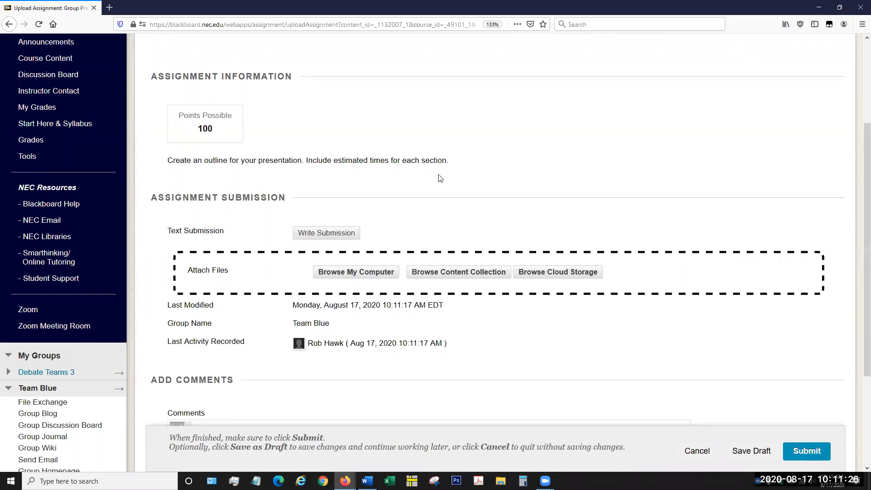
{"action": "scroll", "coordinate": [440, 178], "scroll_direction": "down", "scroll_amount": 3}
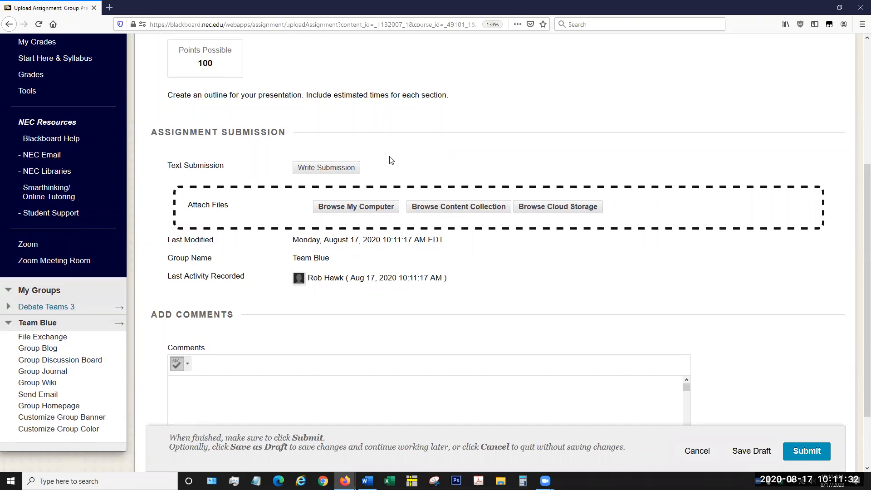
{"action": "scroll", "coordinate": [391, 160], "scroll_direction": "down", "scroll_amount": 3}
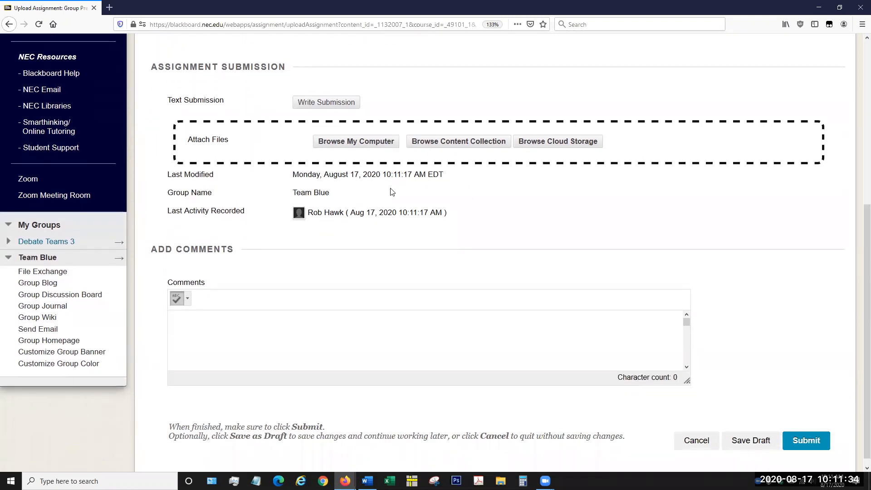
Step: Write "wurh poruhwqerqewwqeruhi" as the text submission for the Group Presentation Outline assignment
{"action": "scroll", "coordinate": [387, 195], "scroll_direction": "up", "scroll_amount": 2}
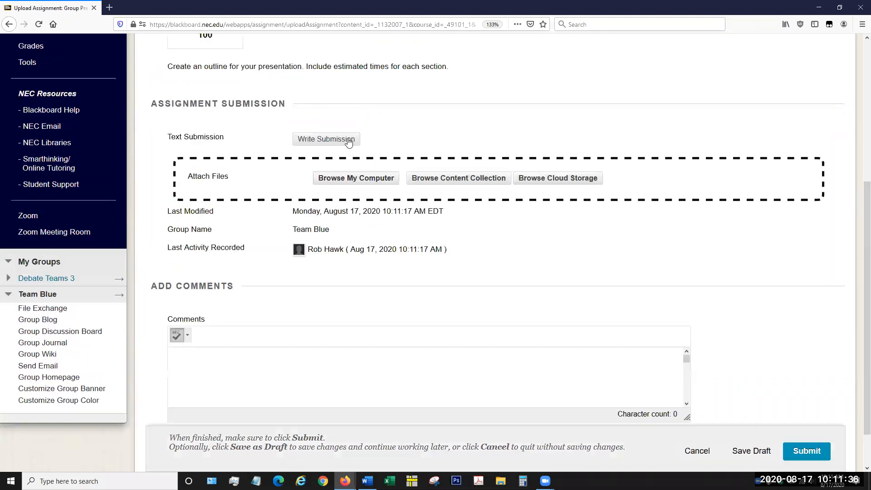
{"action": "scroll", "coordinate": [368, 128], "scroll_direction": "up", "scroll_amount": 3}
{"action": "left_click", "coordinate": [326, 204]}
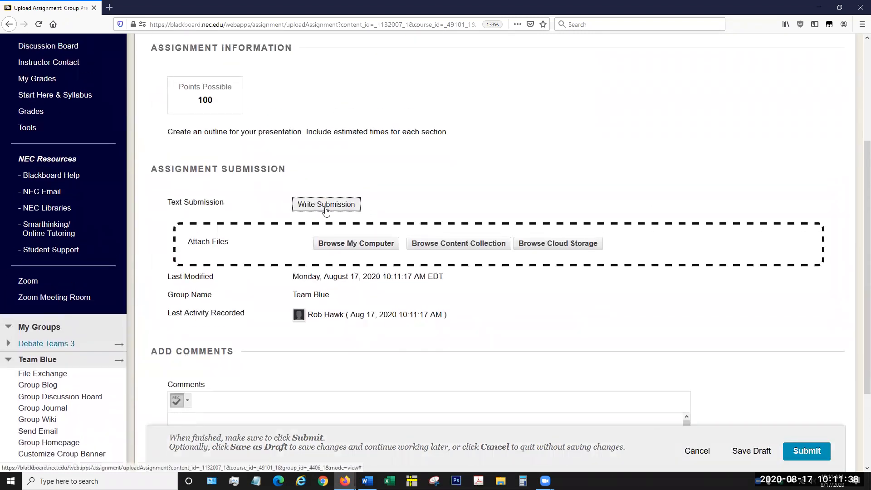
{"action": "left_click", "coordinate": [316, 326]}
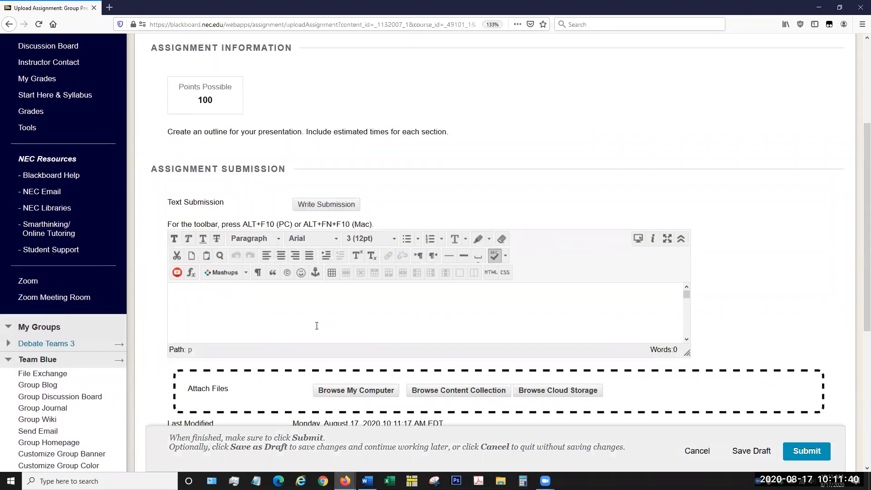
{"action": "type", "text": "wurh poruhwqerqewwqeruhi"}
Step: Submit the Group Presentation Outline assignment and confirm the submission for the entire group
{"action": "scroll", "coordinate": [251, 252], "scroll_direction": "down", "scroll_amount": 3}
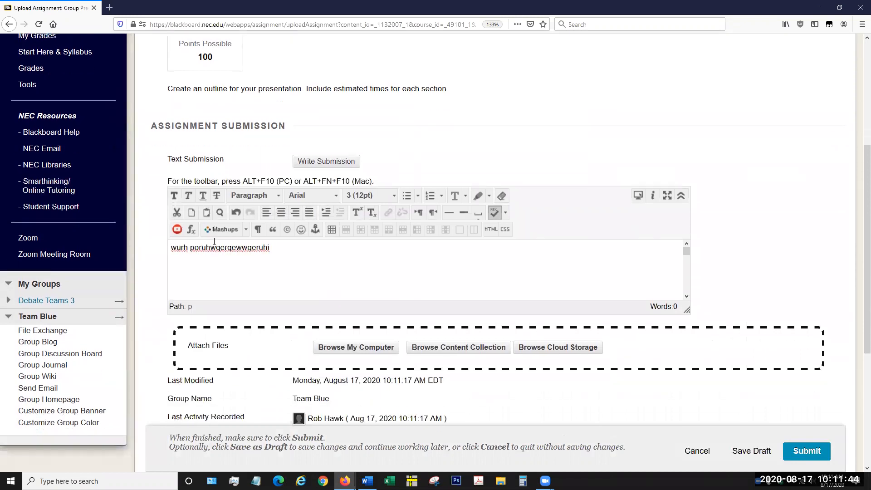
{"action": "scroll", "coordinate": [250, 252], "scroll_direction": "down", "scroll_amount": 6}
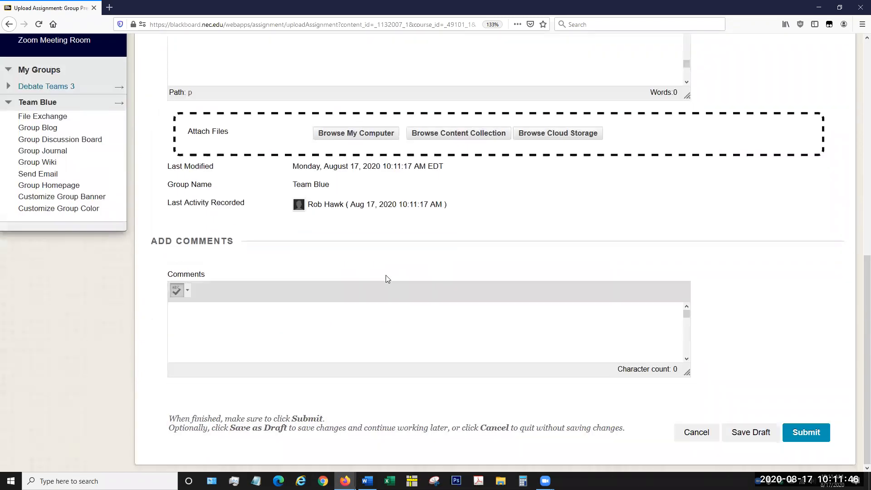
{"action": "left_click", "coordinate": [805, 433]}
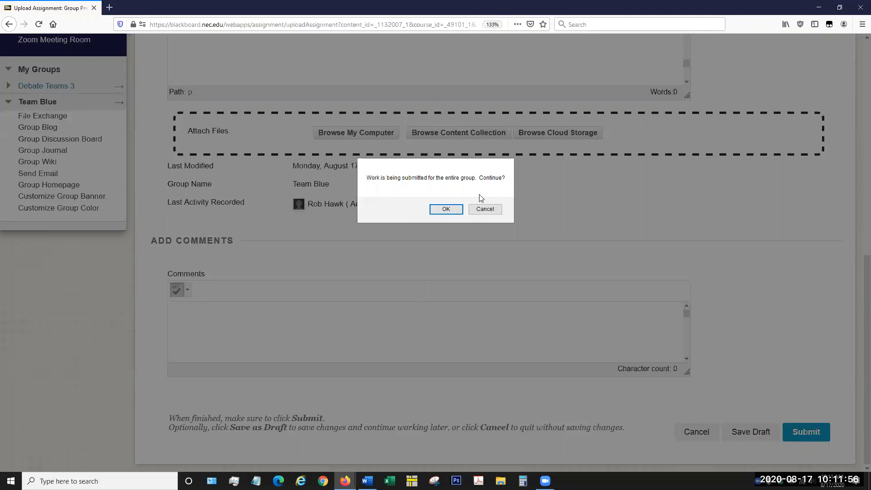
{"action": "left_click", "coordinate": [455, 213]}
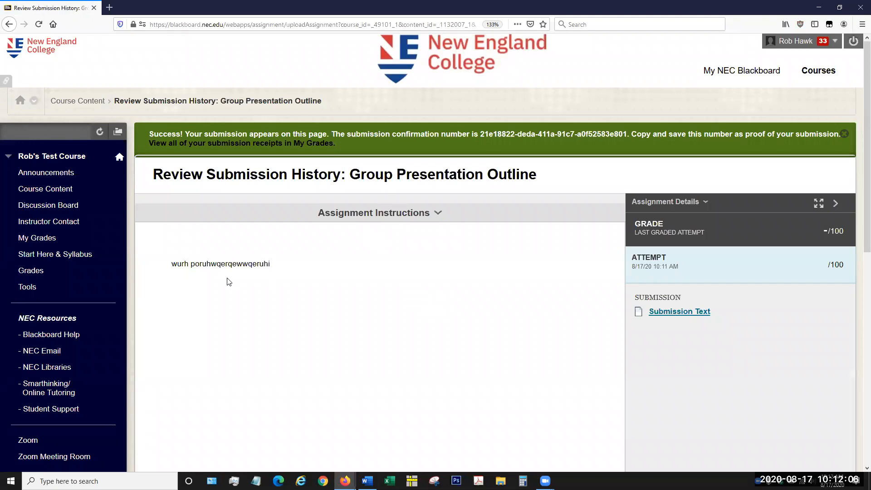
Step: Expand the Debate Teams 3 group's tool list, and open Team Blue's banner customization page to view its options
{"action": "scroll", "coordinate": [200, 283], "scroll_direction": "down", "scroll_amount": 3}
{"action": "scroll", "coordinate": [189, 263], "scroll_direction": "down", "scroll_amount": 7}
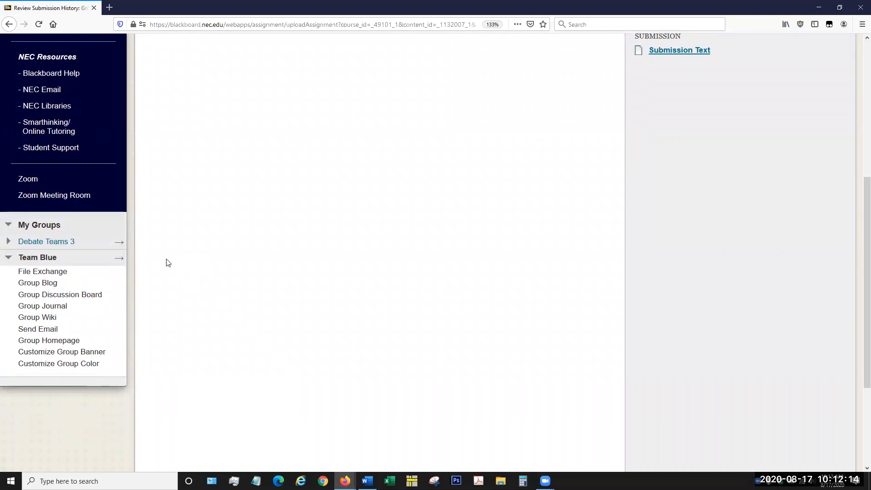
{"action": "left_click", "coordinate": [56, 245]}
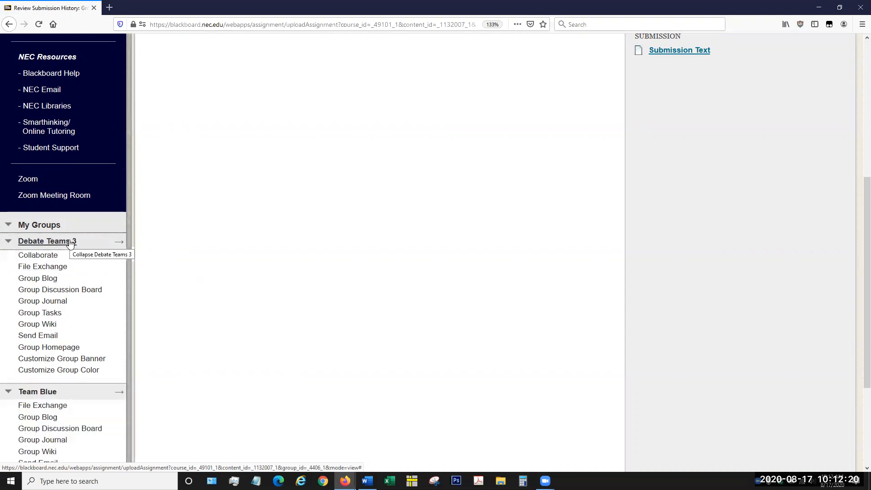
{"action": "scroll", "coordinate": [80, 307], "scroll_direction": "down", "scroll_amount": 3}
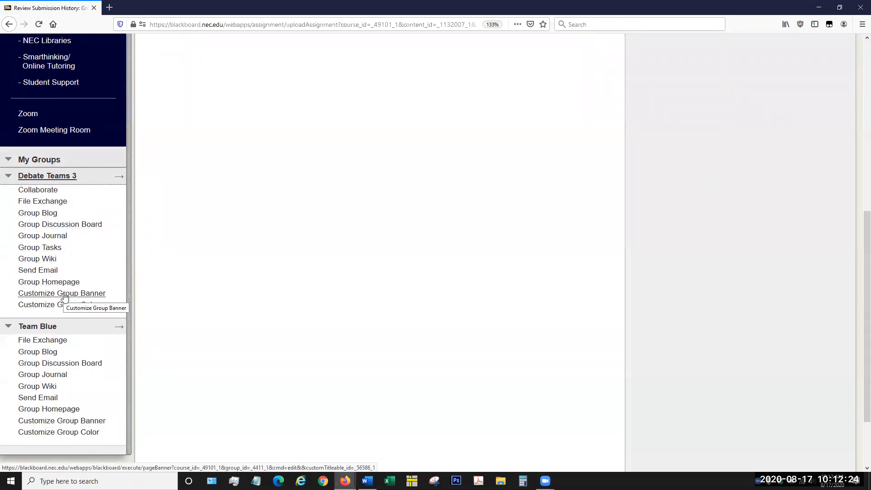
{"action": "scroll", "coordinate": [72, 299], "scroll_direction": "down", "scroll_amount": 3}
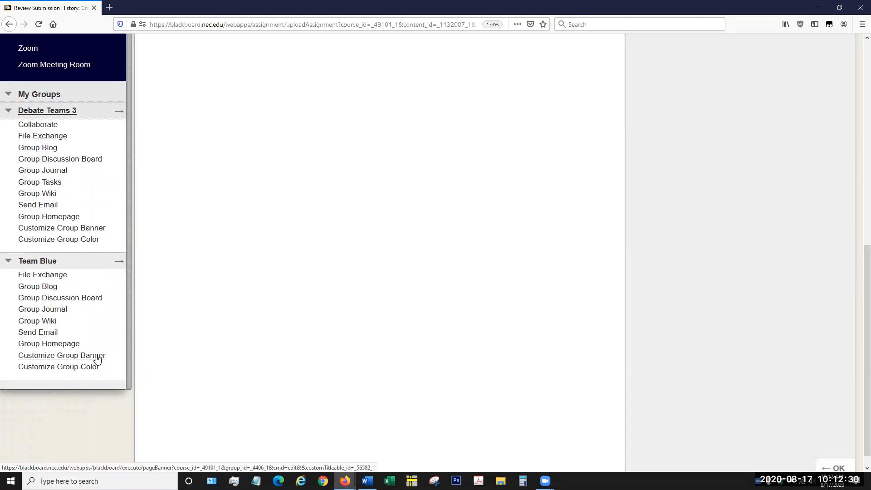
{"action": "left_click", "coordinate": [97, 357]}
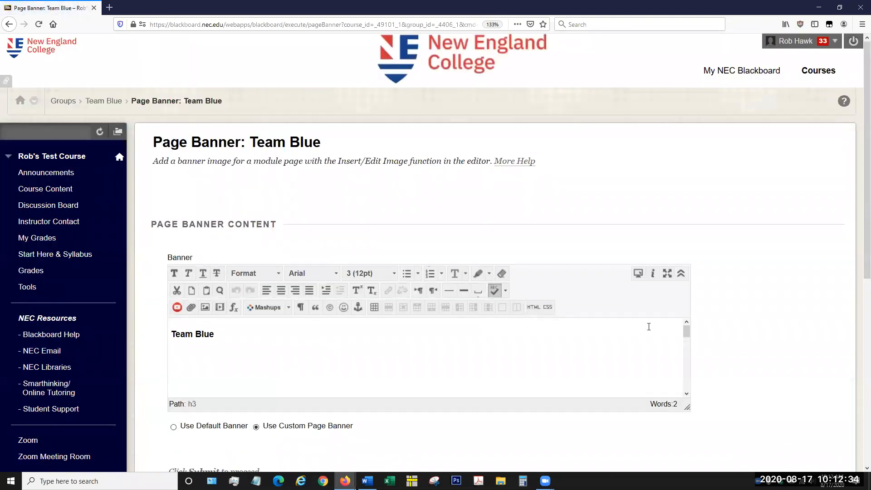
{"action": "scroll", "coordinate": [659, 320], "scroll_direction": "down", "scroll_amount": 2}
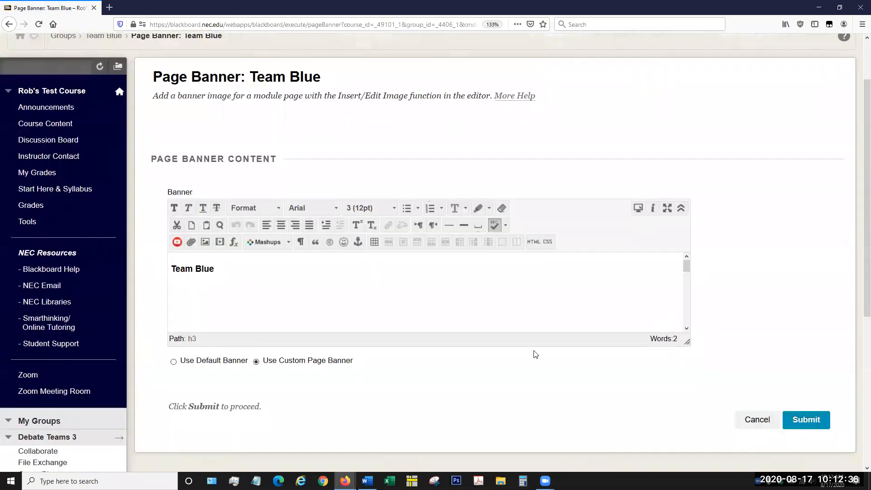
Step: Open Team Blue's color customization page and choose the Forest palette from the Color Palette Library
{"action": "scroll", "coordinate": [88, 400], "scroll_direction": "down", "scroll_amount": 8}
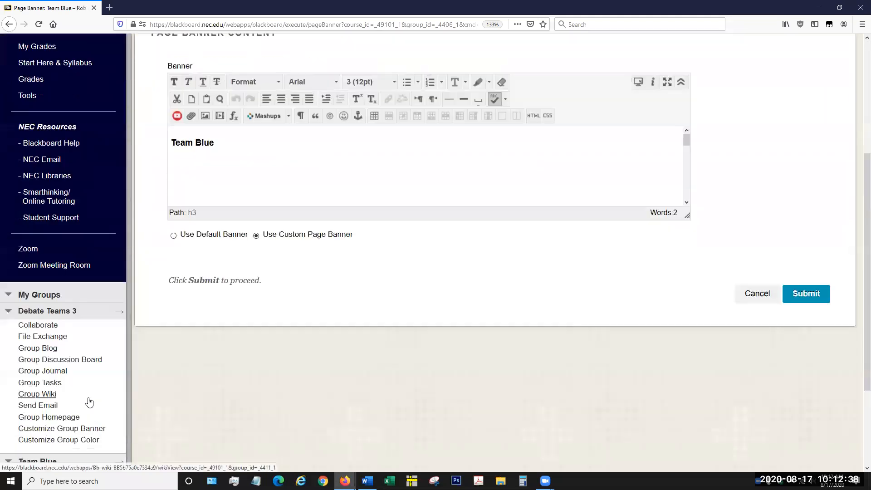
{"action": "left_click", "coordinate": [66, 442]}
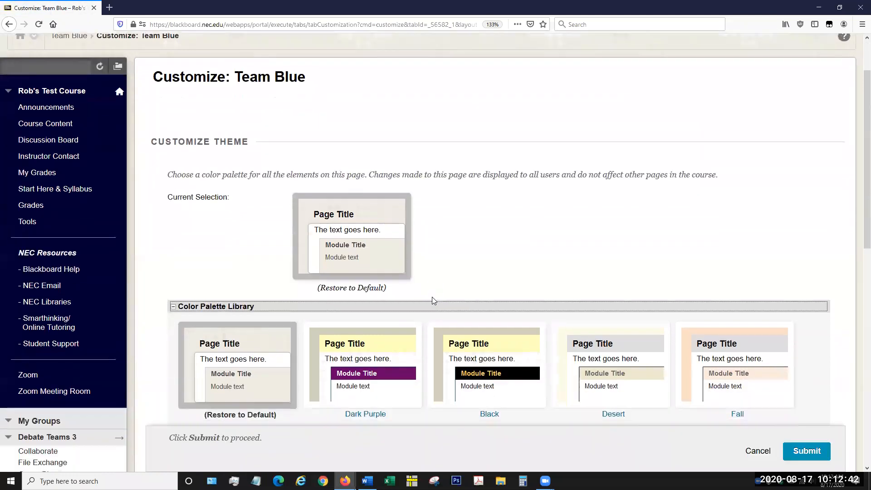
{"action": "scroll", "coordinate": [432, 297], "scroll_direction": "down", "scroll_amount": 4}
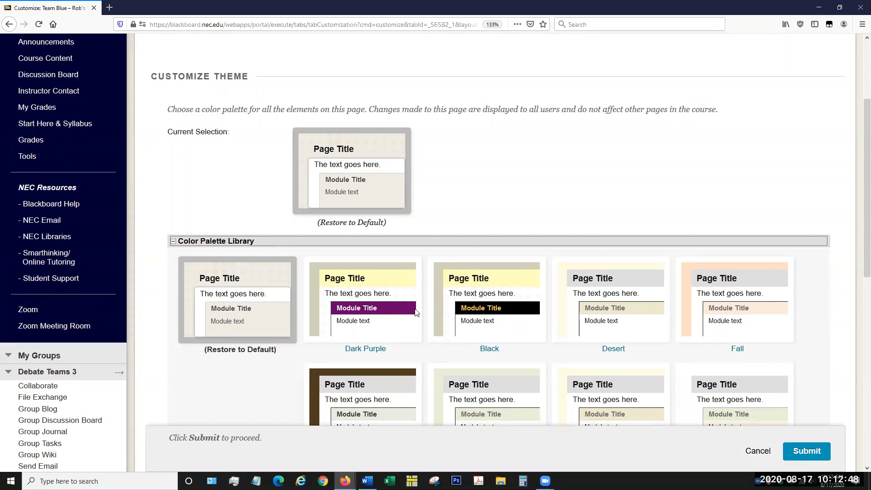
{"action": "scroll", "coordinate": [304, 317], "scroll_direction": "down", "scroll_amount": 3}
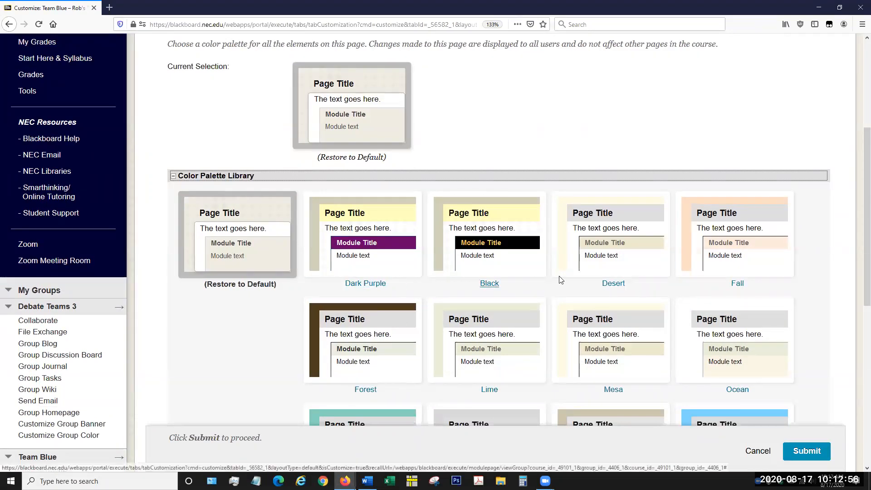
{"action": "left_click", "coordinate": [366, 390]}
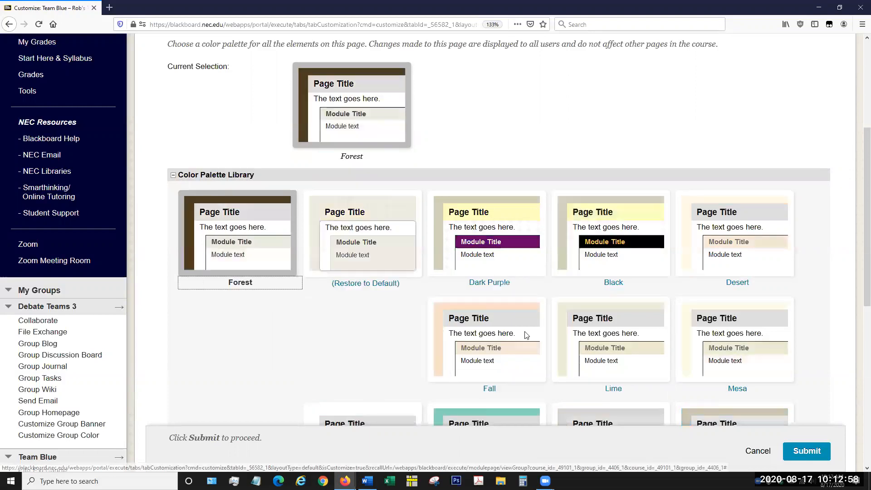
Step: Submit the Forest palette for Team Blue, and go to the group's homepage
{"action": "left_click", "coordinate": [805, 455]}
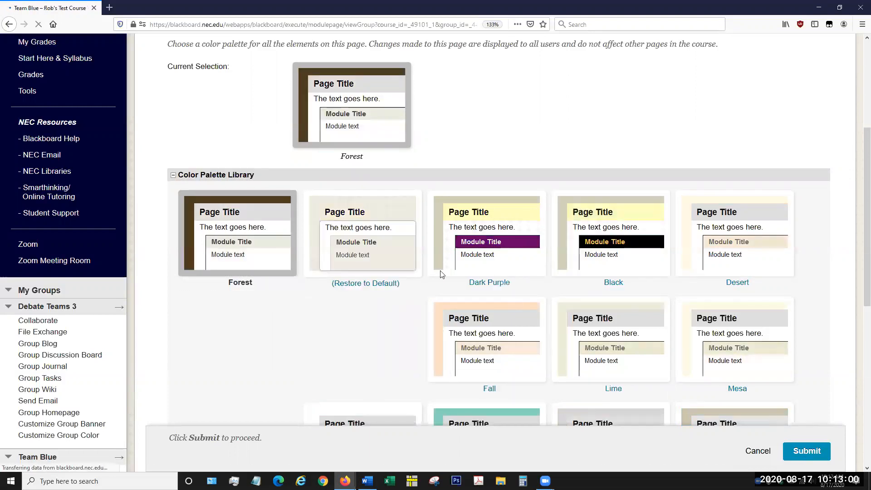
{"action": "scroll", "coordinate": [427, 336], "scroll_direction": "down", "scroll_amount": 1}
{"action": "scroll", "coordinate": [431, 330], "scroll_direction": "down", "scroll_amount": 2}
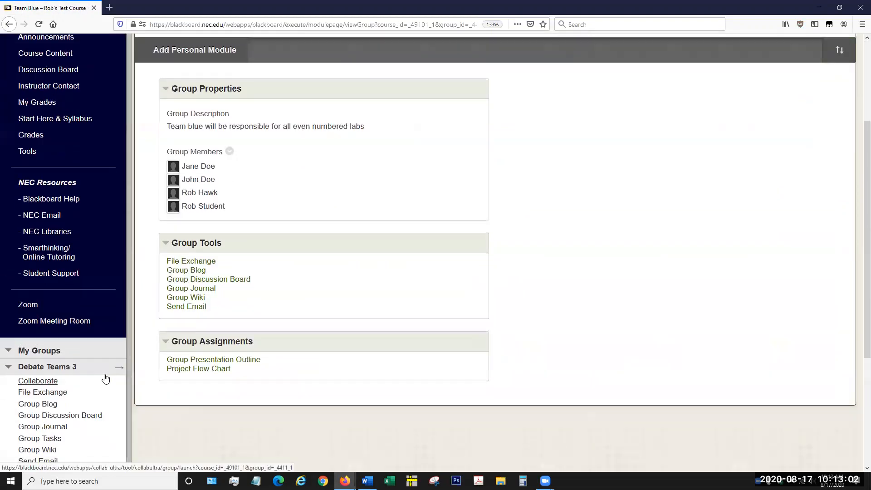
{"action": "scroll", "coordinate": [107, 377], "scroll_direction": "down", "scroll_amount": 3}
{"action": "scroll", "coordinate": [53, 425], "scroll_direction": "down", "scroll_amount": 1}
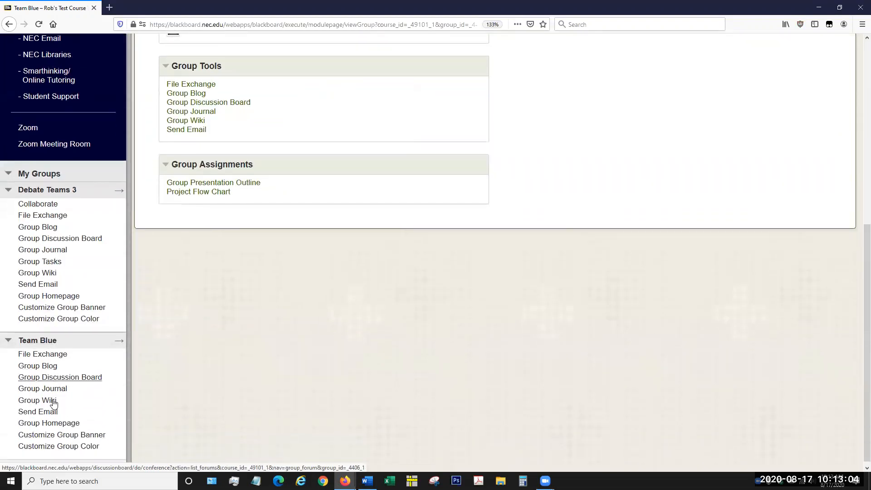
{"action": "left_click", "coordinate": [59, 417]}
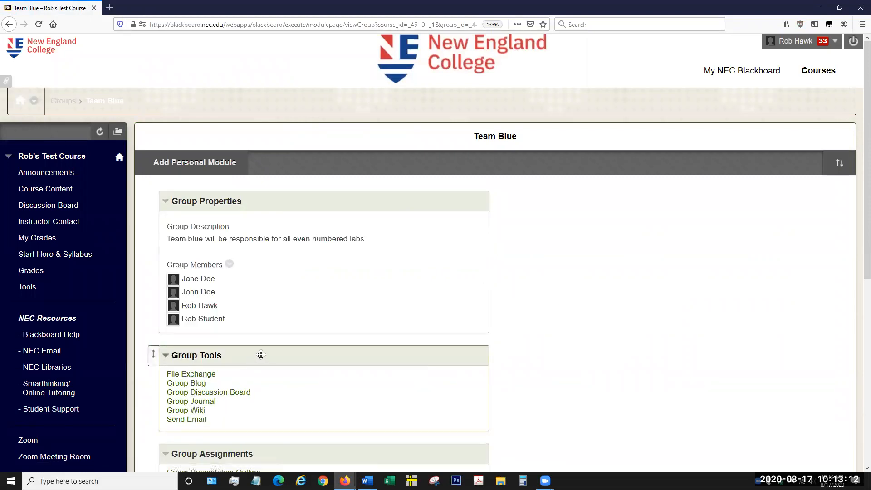
Step: Look over Team Blue's homepage, and open the group's banner customization page
{"action": "scroll", "coordinate": [553, 303], "scroll_direction": "down", "scroll_amount": 3}
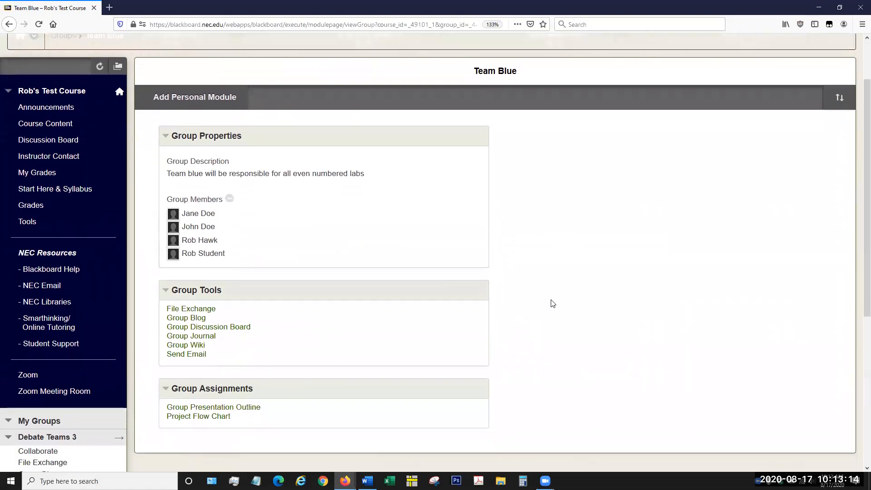
{"action": "scroll", "coordinate": [552, 304], "scroll_direction": "down", "scroll_amount": 5}
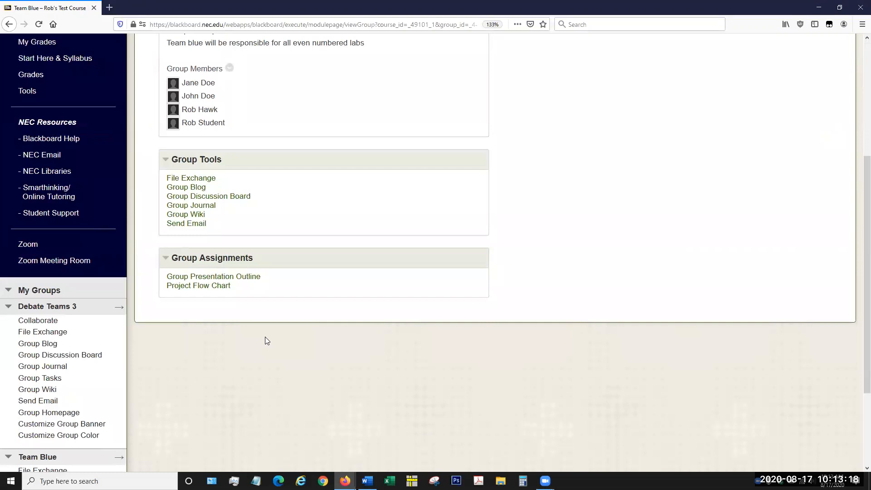
{"action": "scroll", "coordinate": [107, 402], "scroll_direction": "down", "scroll_amount": 1}
{"action": "scroll", "coordinate": [104, 406], "scroll_direction": "down", "scroll_amount": 5}
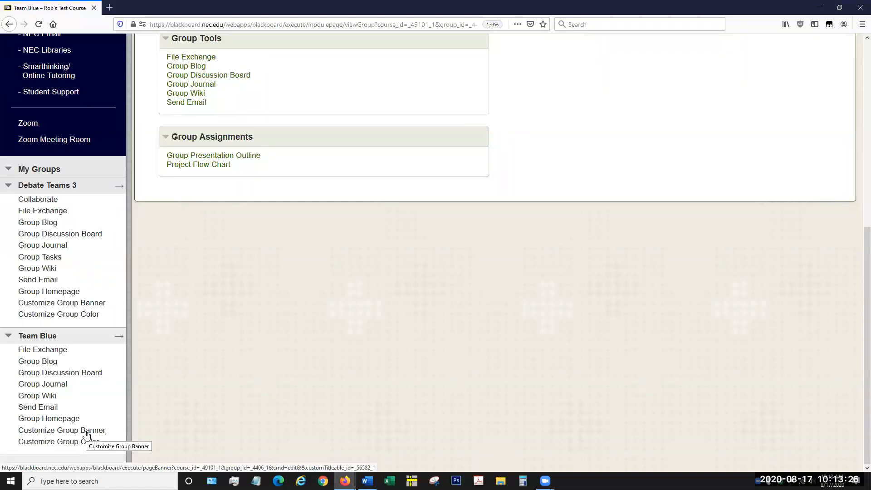
{"action": "left_click", "coordinate": [86, 434]}
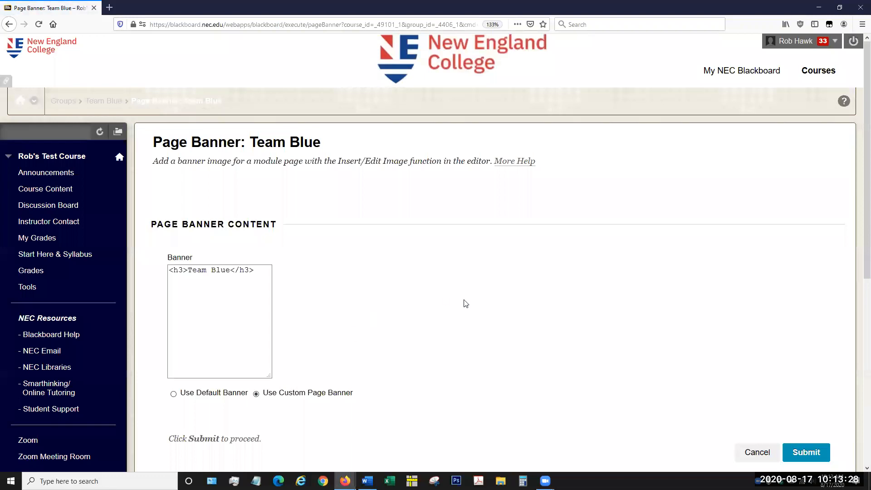
Step: Replace Team Blue's banner text with "We are the Best" and submit the custom page banner
{"action": "left_click_drag", "start_coordinate": [218, 334], "coordinate": [164, 344]}
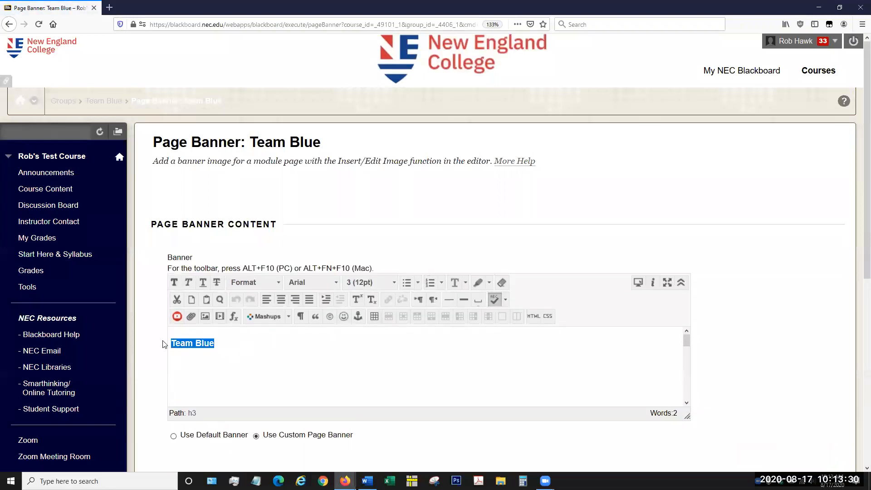
{"action": "type", "text": "We are the Be"}
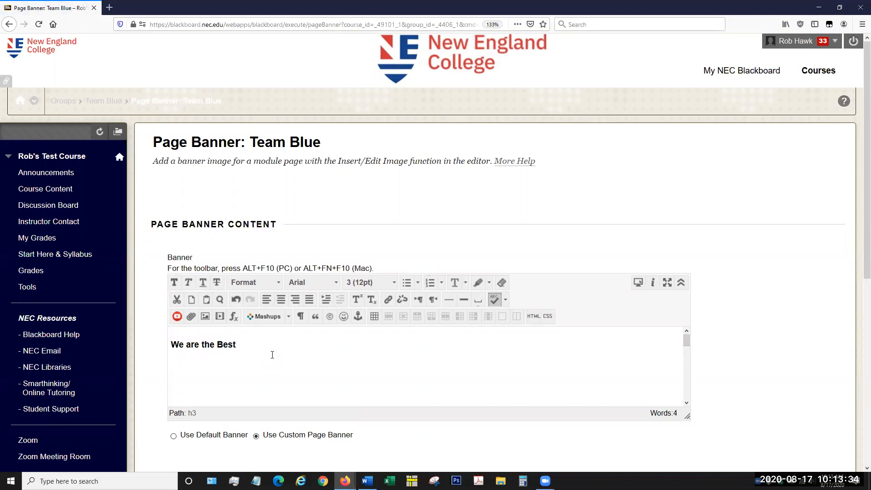
{"action": "scroll", "coordinate": [735, 299], "scroll_direction": "down", "scroll_amount": 5}
{"action": "left_click", "coordinate": [805, 233]}
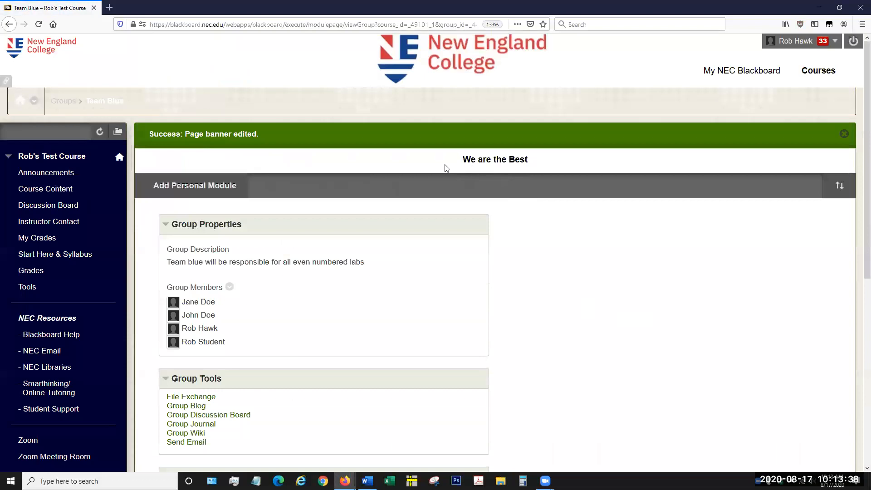
{"action": "left_click_drag", "start_coordinate": [455, 164], "coordinate": [534, 156]}
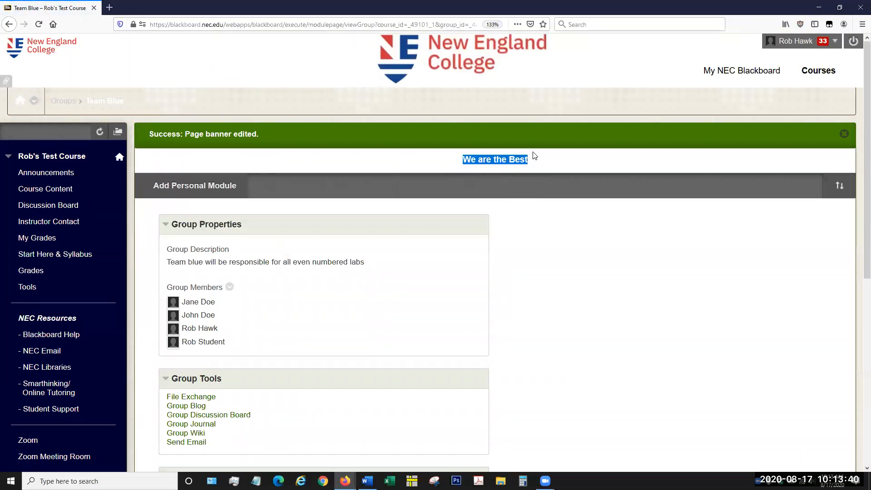
{"action": "left_click", "coordinate": [539, 160]}
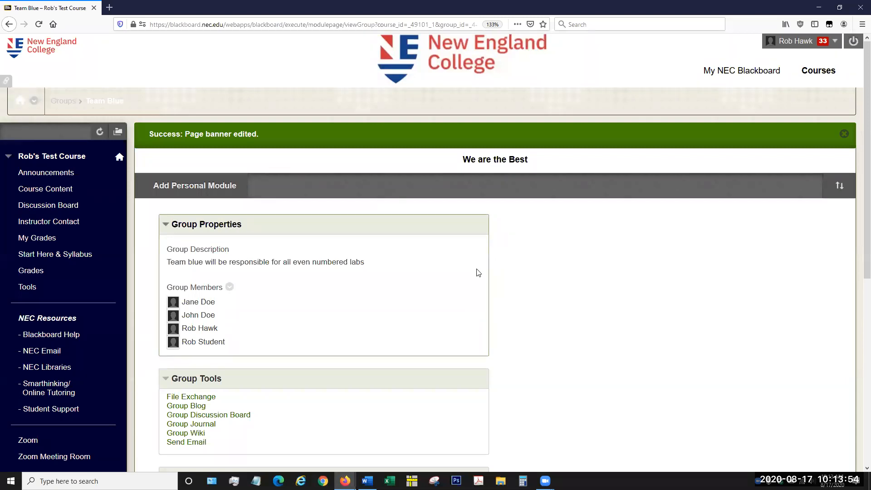
Step: Open the Debate Teams 3 group homepage and review its properties, tools and assignments
{"action": "scroll", "coordinate": [476, 275], "scroll_direction": "down", "scroll_amount": 5}
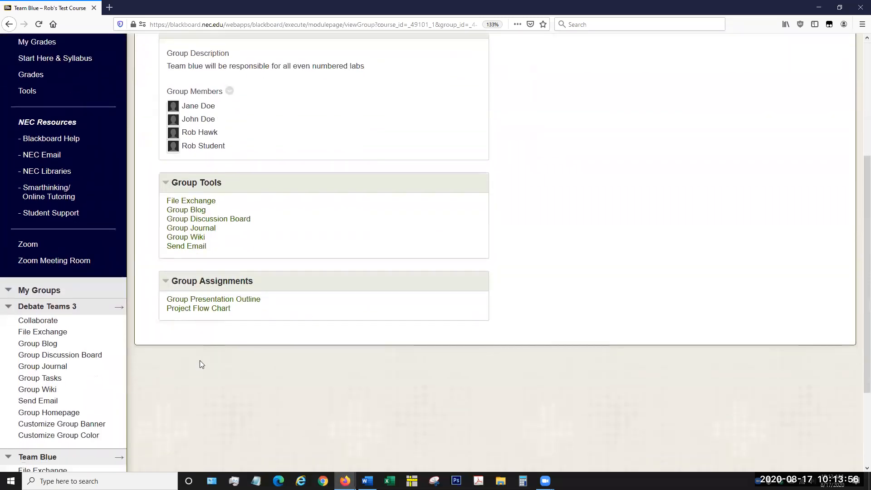
{"action": "scroll", "coordinate": [142, 356], "scroll_direction": "down", "scroll_amount": 2}
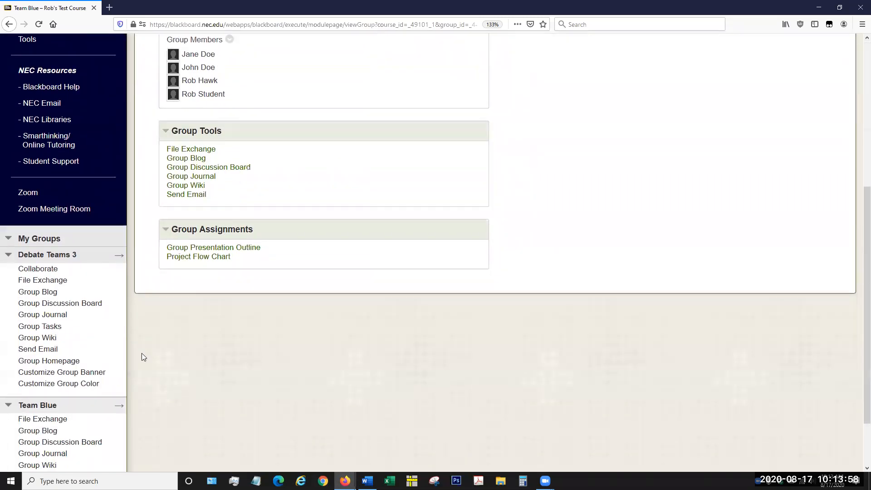
{"action": "scroll", "coordinate": [123, 395], "scroll_direction": "down", "scroll_amount": 1}
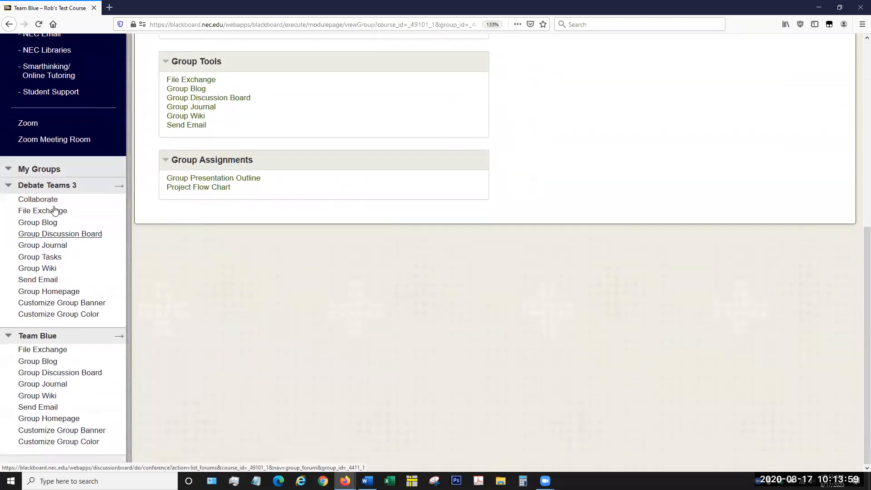
{"action": "left_click", "coordinate": [52, 293]}
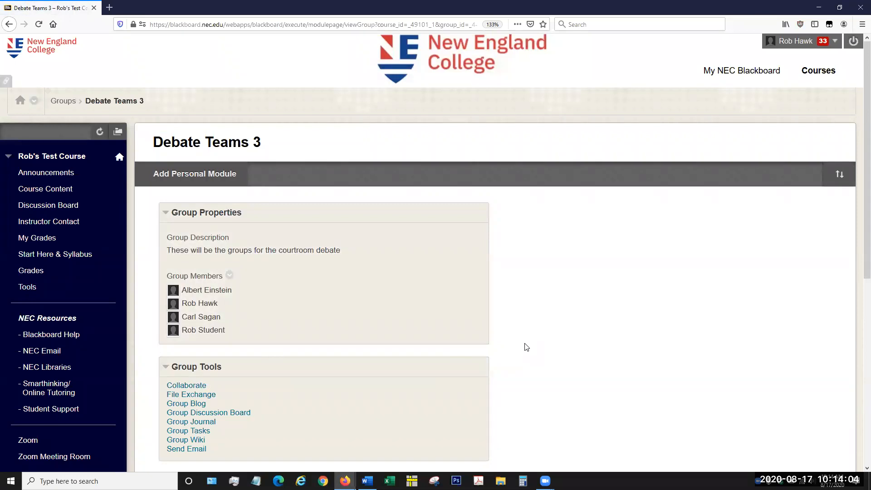
{"action": "scroll", "coordinate": [526, 347], "scroll_direction": "down", "scroll_amount": 1}
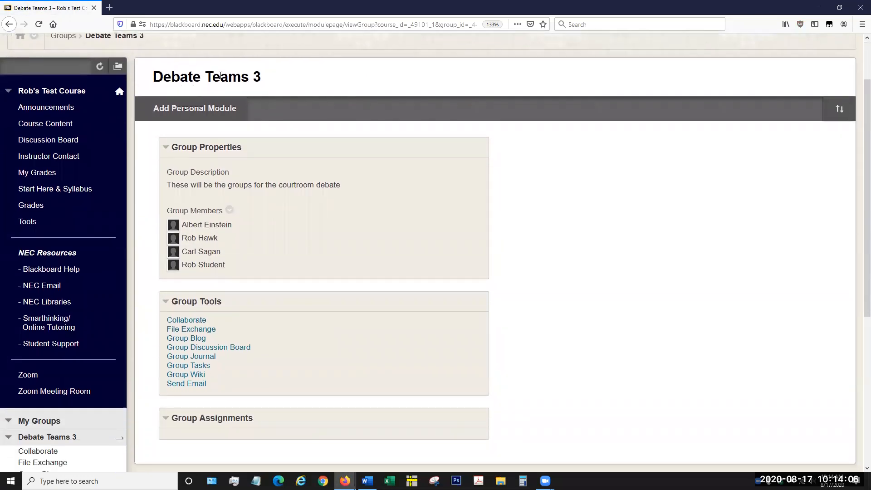
{"action": "scroll", "coordinate": [549, 317], "scroll_direction": "down", "scroll_amount": 2}
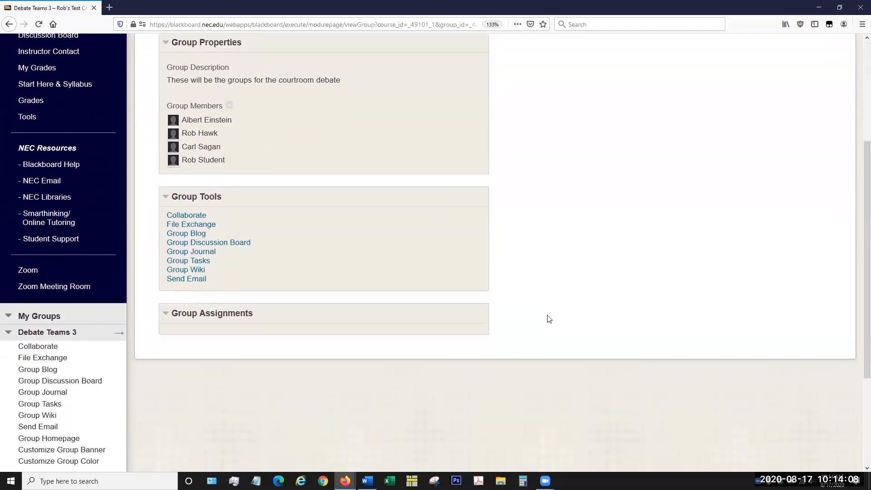
{"action": "scroll", "coordinate": [549, 318], "scroll_direction": "down", "scroll_amount": 1}
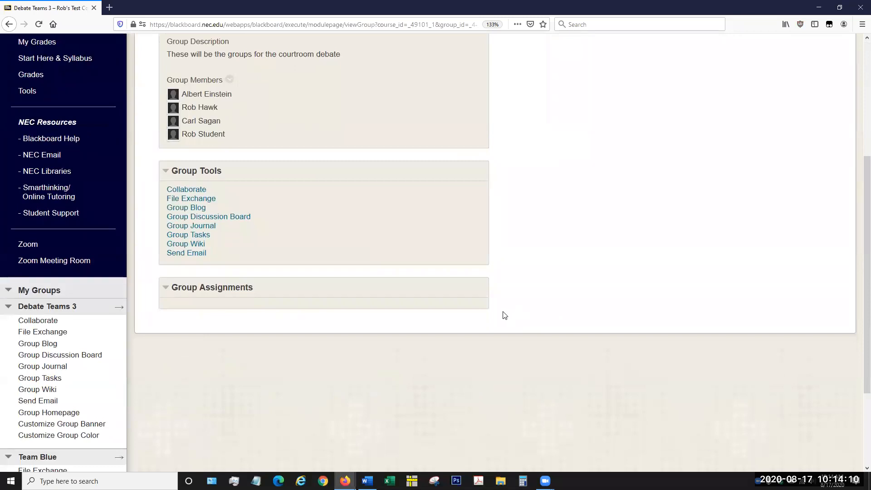
{"action": "scroll", "coordinate": [504, 317], "scroll_direction": "up", "scroll_amount": 1}
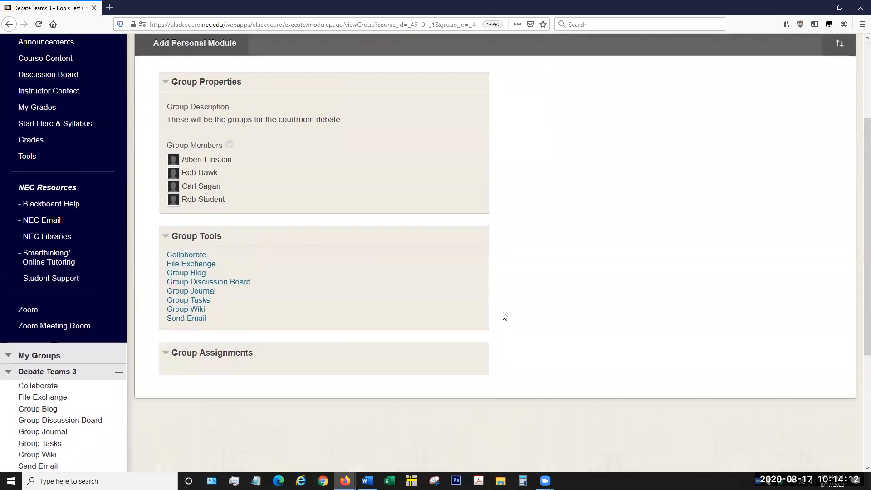
{"action": "scroll", "coordinate": [515, 295], "scroll_direction": "up", "scroll_amount": 3}
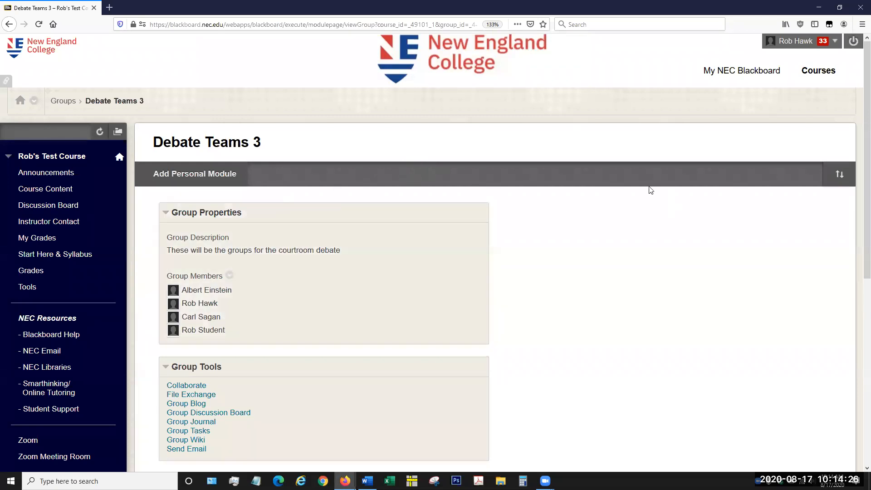
Step: Log out of the student account, and log back in with the instructor's username and password
{"action": "left_click", "coordinate": [854, 41]}
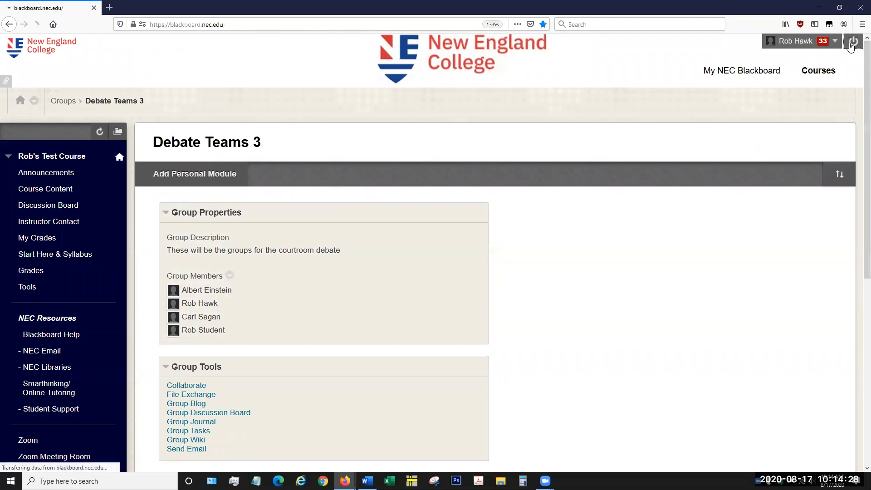
{"action": "type", "text": "rhawk"}
{"action": "left_click", "coordinate": [387, 259]}
{"action": "type", "text": "••••••••"}
{"action": "key", "text": "Return"}
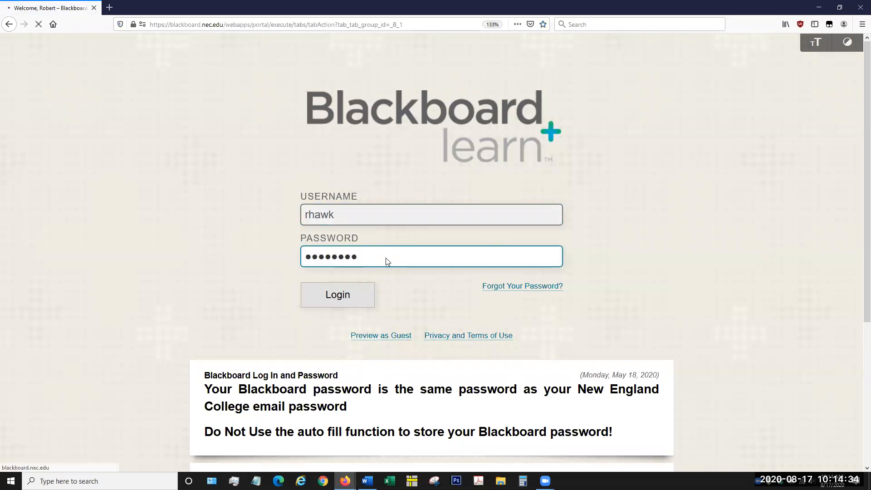
Step: Open the test course's Users page from Users and Groups, and review the list of enrolled users
{"action": "left_click", "coordinate": [538, 240]}
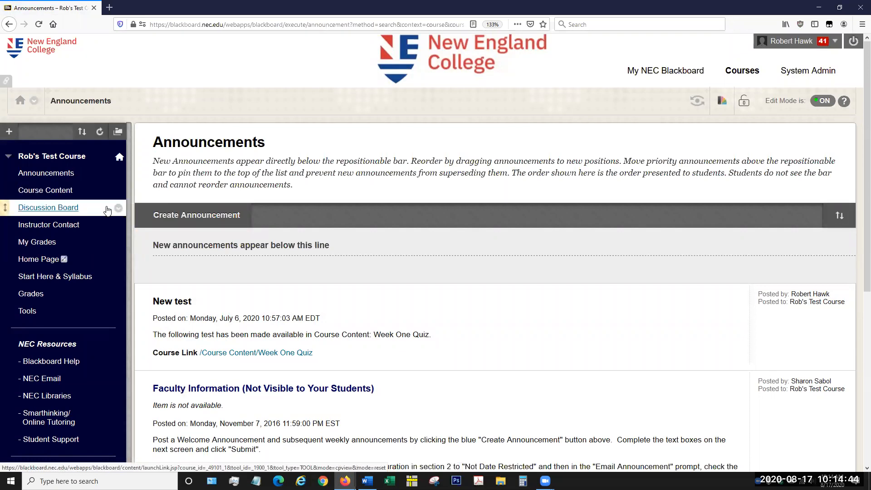
{"action": "scroll", "coordinate": [107, 210], "scroll_direction": "down", "scroll_amount": 6}
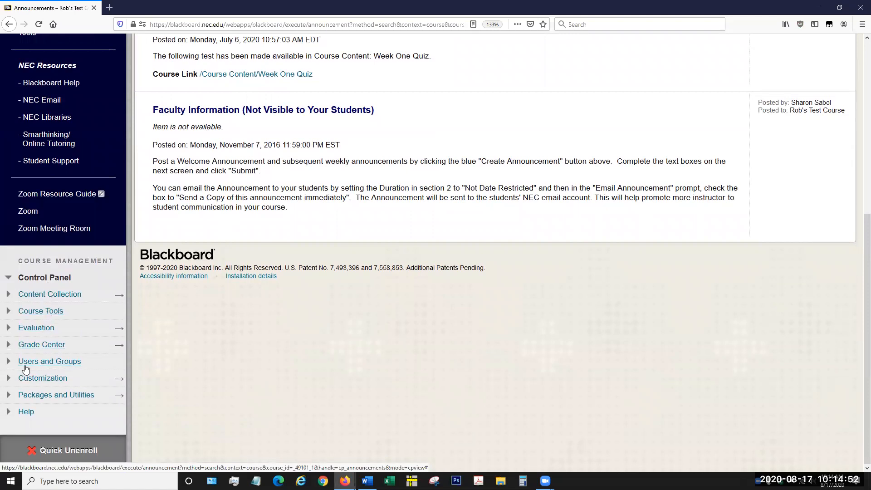
{"action": "left_click", "coordinate": [44, 365]}
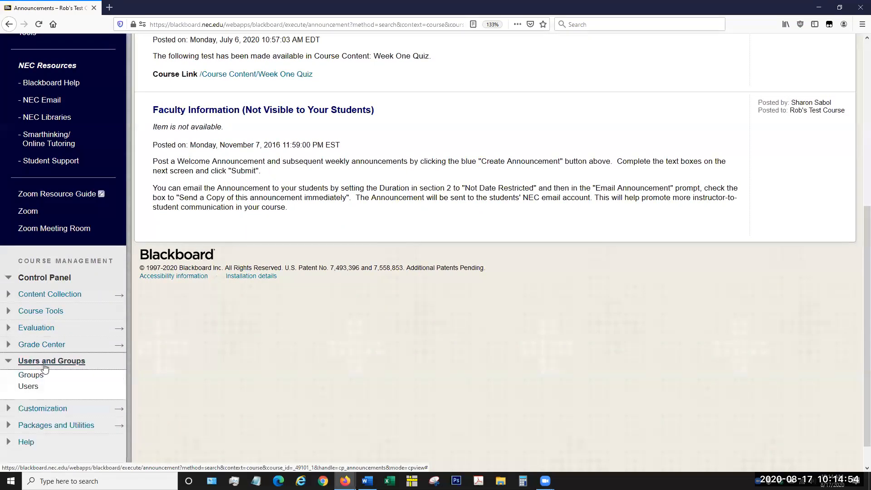
{"action": "left_click", "coordinate": [28, 386]}
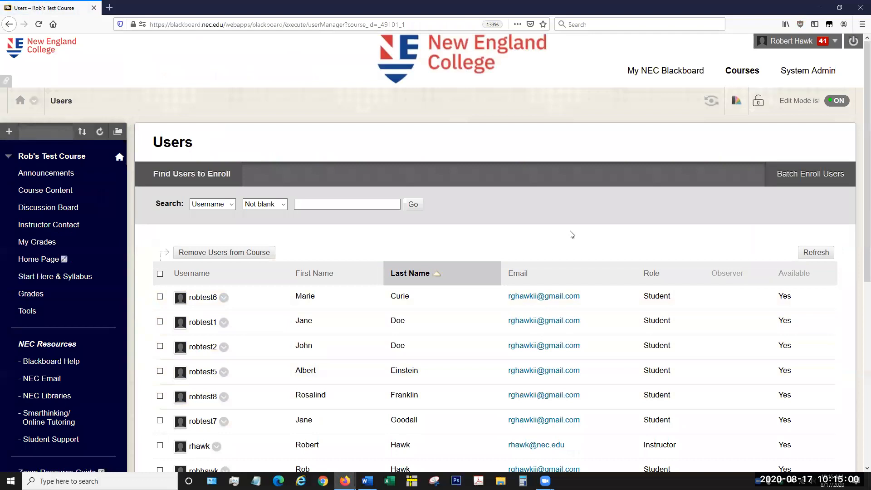
{"action": "scroll", "coordinate": [571, 234], "scroll_direction": "down", "scroll_amount": 6}
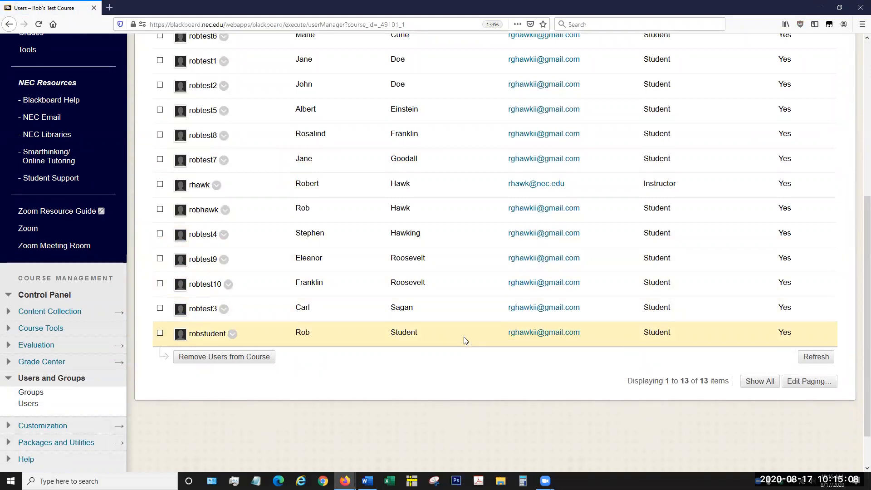
{"action": "scroll", "coordinate": [463, 341], "scroll_direction": "up", "scroll_amount": 3}
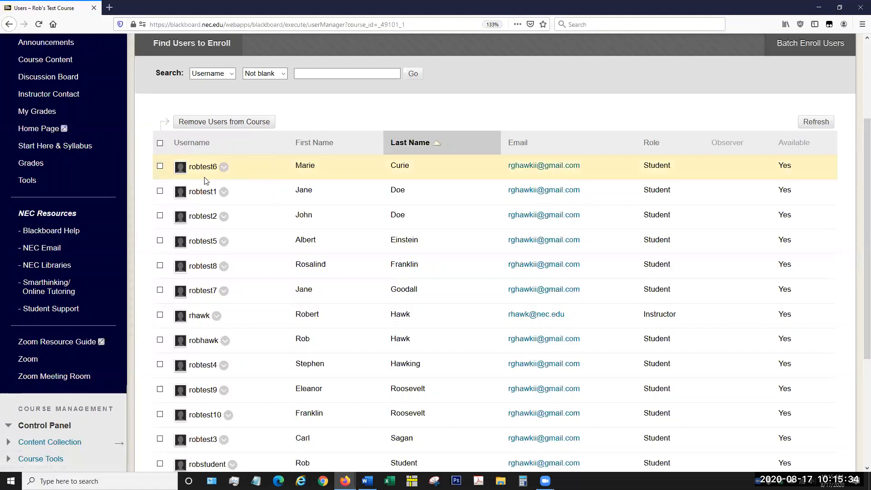
Step: Open the form for enrolling users in the course, review its user search and role options, and cancel the enrollment
{"action": "scroll", "coordinate": [208, 175], "scroll_direction": "up", "scroll_amount": 2}
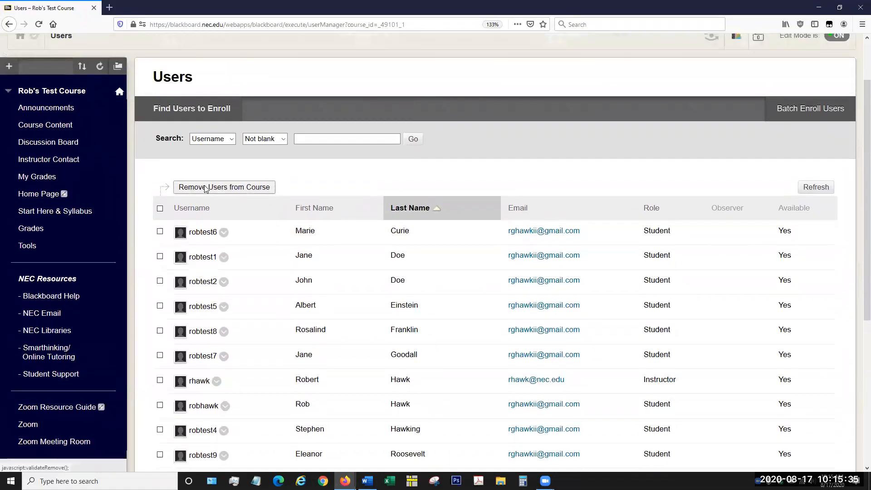
{"action": "left_click", "coordinate": [189, 118]}
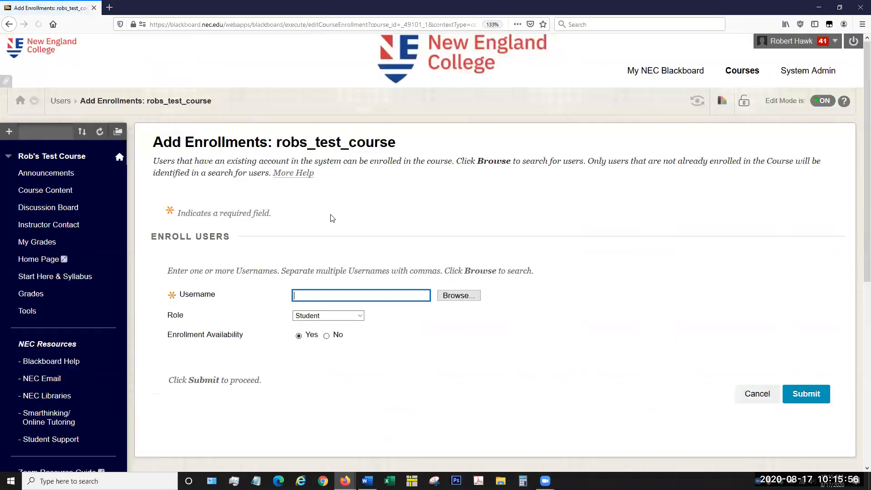
{"action": "left_click", "coordinate": [457, 301]}
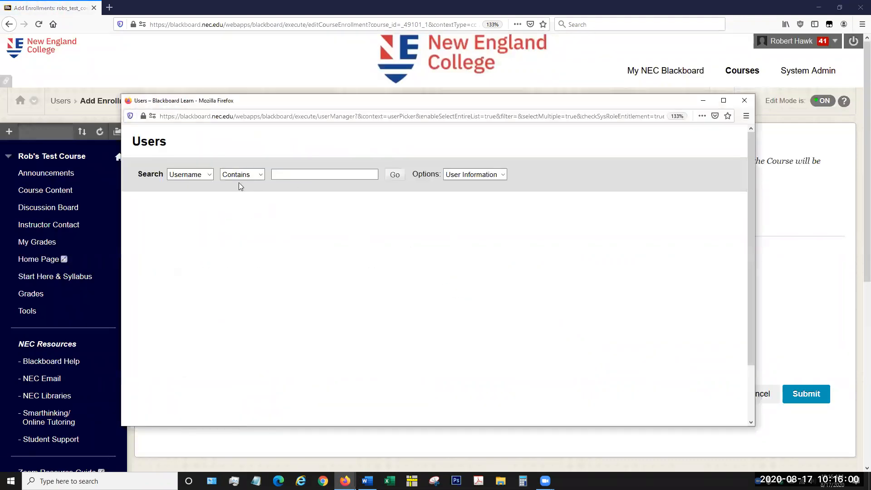
{"action": "left_click", "coordinate": [744, 100]}
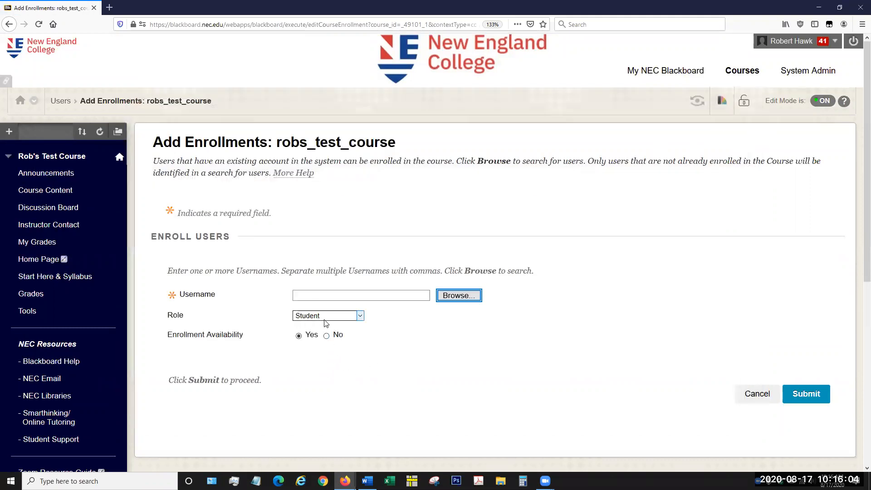
{"action": "left_click", "coordinate": [359, 316]}
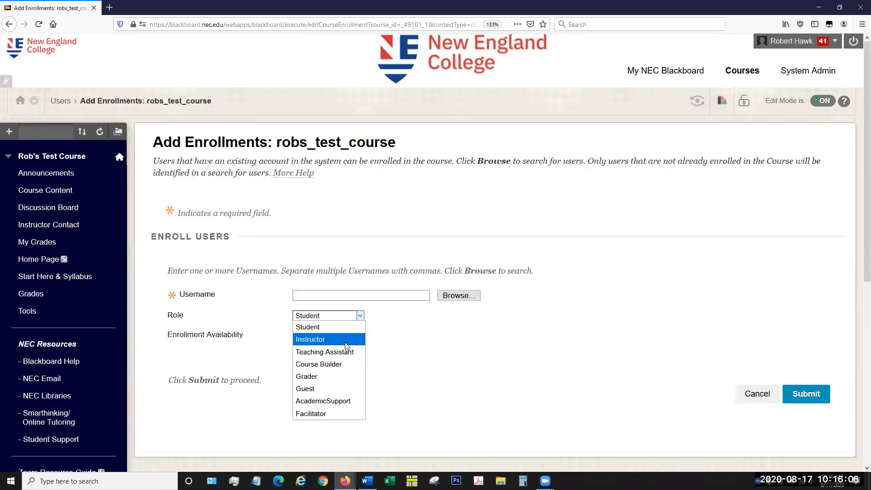
{"action": "left_click", "coordinate": [515, 341]}
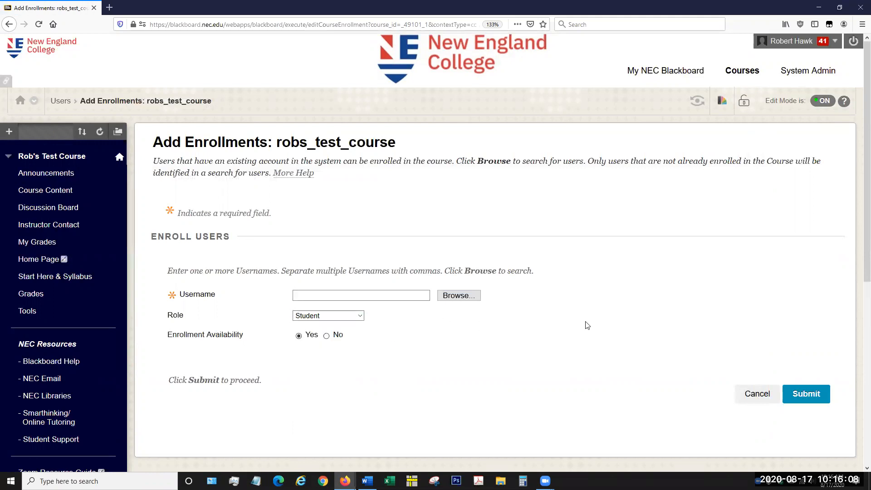
{"action": "left_click", "coordinate": [754, 397]}
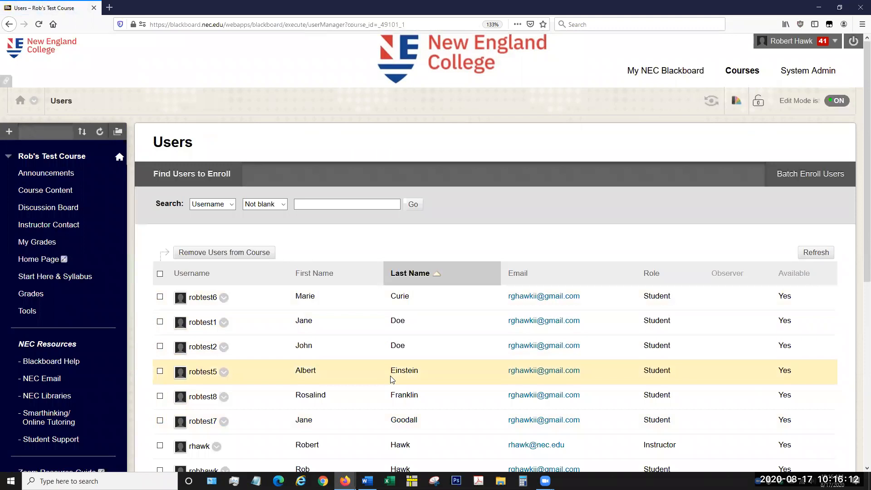
Step: Open the course's Groups page and review the bulk actions available for the listed groups
{"action": "scroll", "coordinate": [208, 268], "scroll_direction": "down", "scroll_amount": 4}
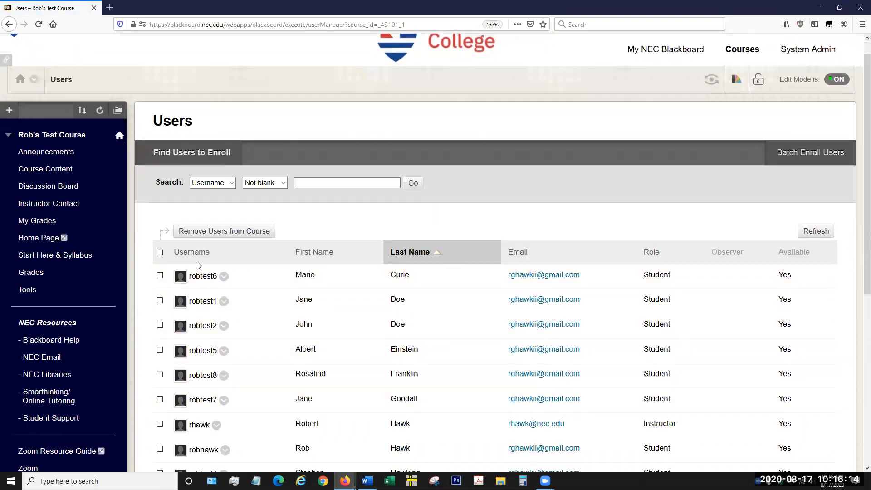
{"action": "scroll", "coordinate": [88, 293], "scroll_direction": "down", "scroll_amount": 3}
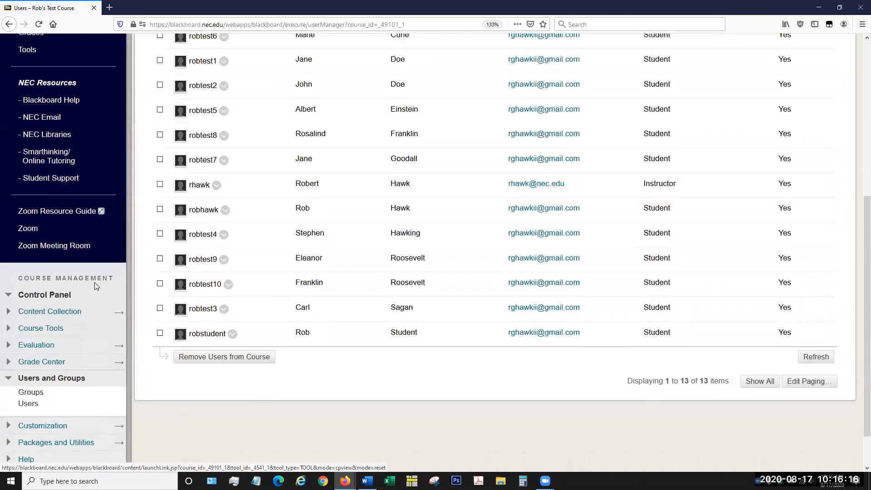
{"action": "left_click", "coordinate": [33, 393]}
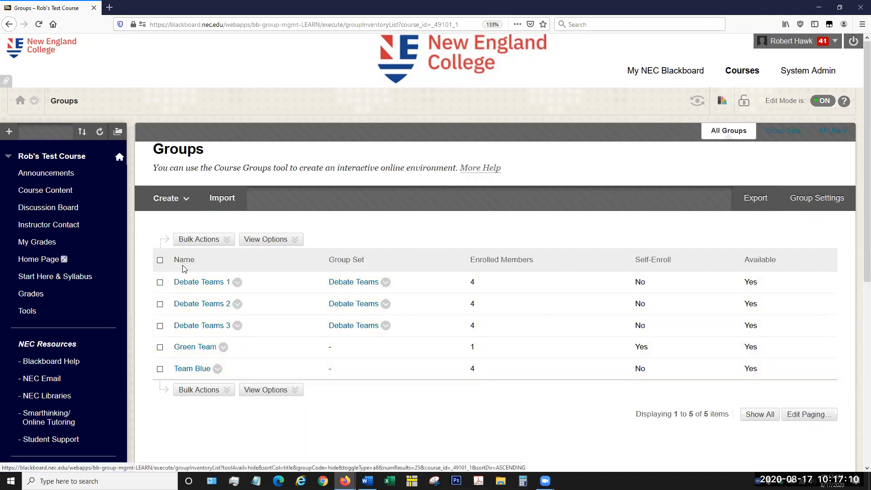
{"action": "left_click", "coordinate": [209, 240]}
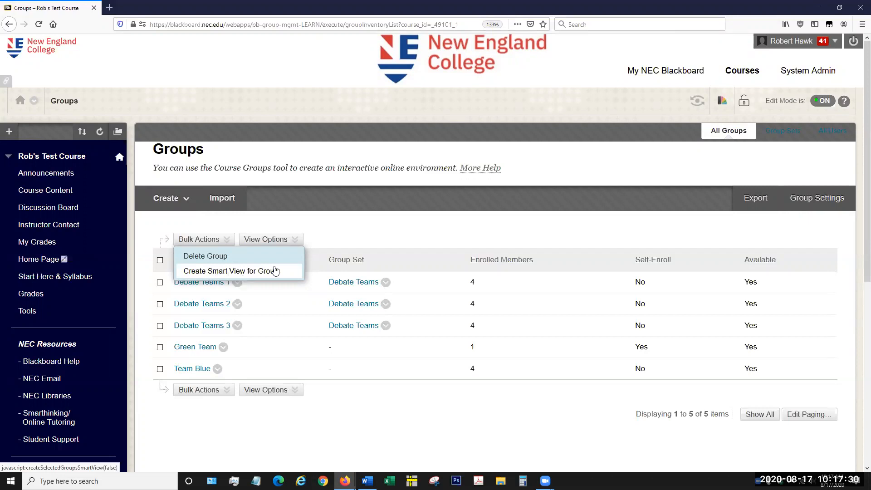
{"action": "left_click", "coordinate": [292, 242]}
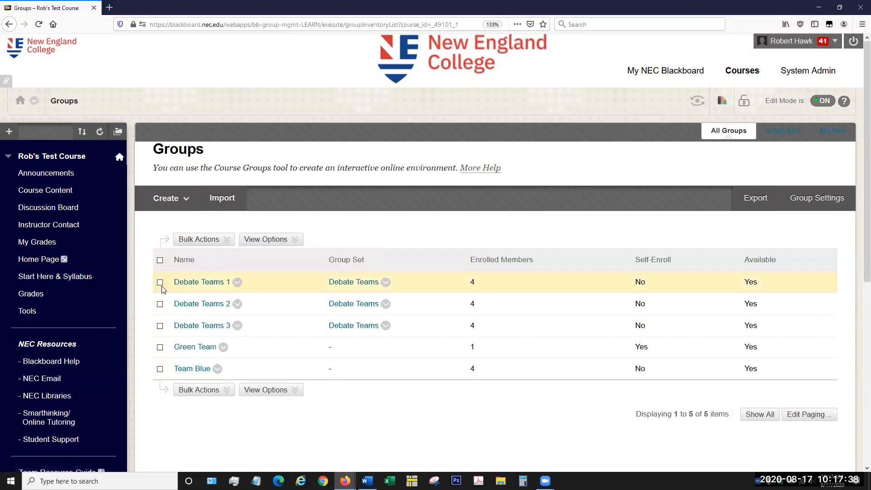
Step: Select Team Blue and show tool availability in the groups list, and review which tools each group has
{"action": "left_click", "coordinate": [159, 369]}
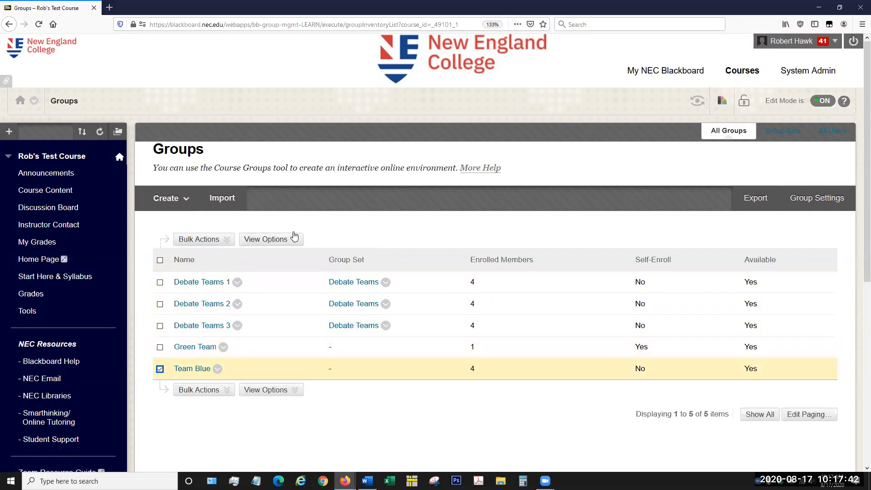
{"action": "left_click", "coordinate": [293, 238]}
{"action": "left_click", "coordinate": [291, 257]}
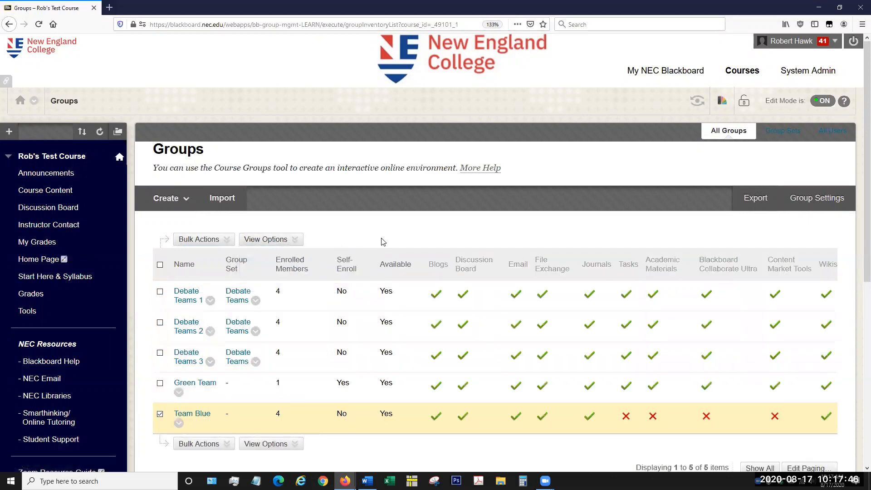
{"action": "scroll", "coordinate": [383, 242], "scroll_direction": "down", "scroll_amount": 3}
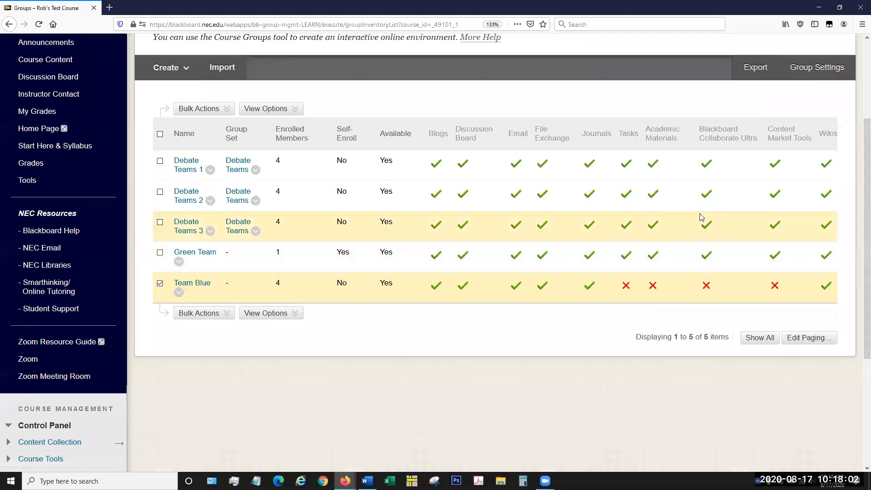
{"action": "scroll", "coordinate": [609, 252], "scroll_direction": "up", "scroll_amount": 4}
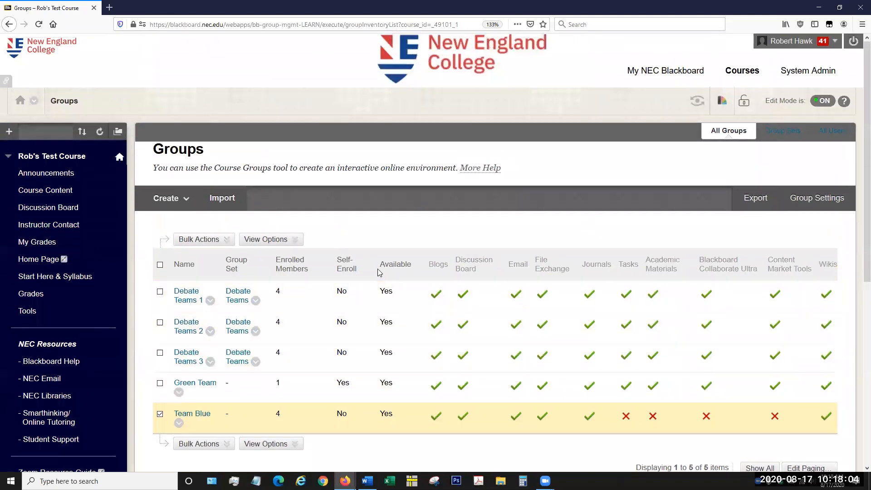
Step: Show the group codes in the groups list and bring the Green Team and Team Blue rows into view
{"action": "left_click", "coordinate": [268, 240]}
{"action": "left_click", "coordinate": [277, 240]}
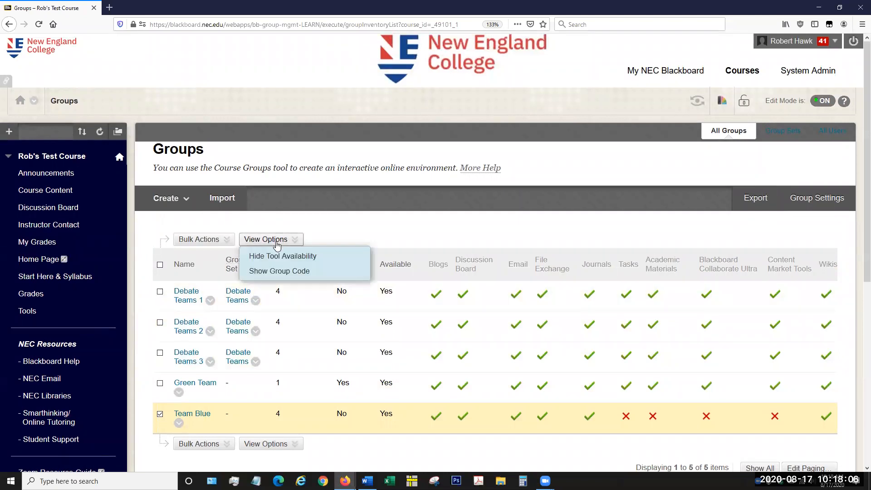
{"action": "left_click", "coordinate": [284, 271]}
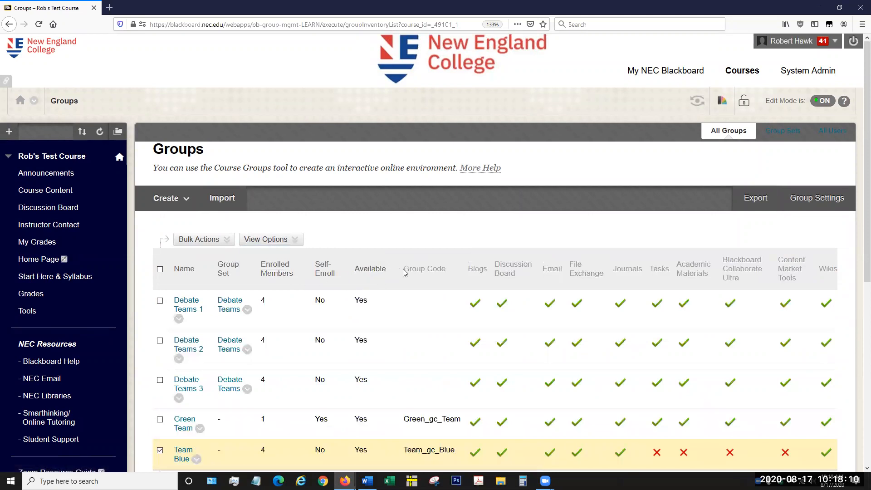
{"action": "scroll", "coordinate": [405, 273], "scroll_direction": "down", "scroll_amount": 2}
{"action": "scroll", "coordinate": [406, 273], "scroll_direction": "down", "scroll_amount": 2}
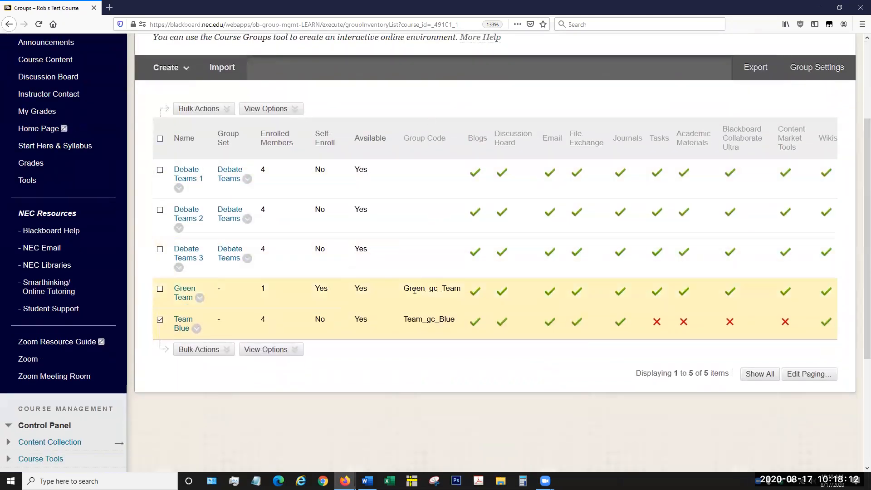
Step: Examine the group codes of Team Blue and Green Team, and check the bulk action and view options
{"action": "left_click", "coordinate": [443, 318]}
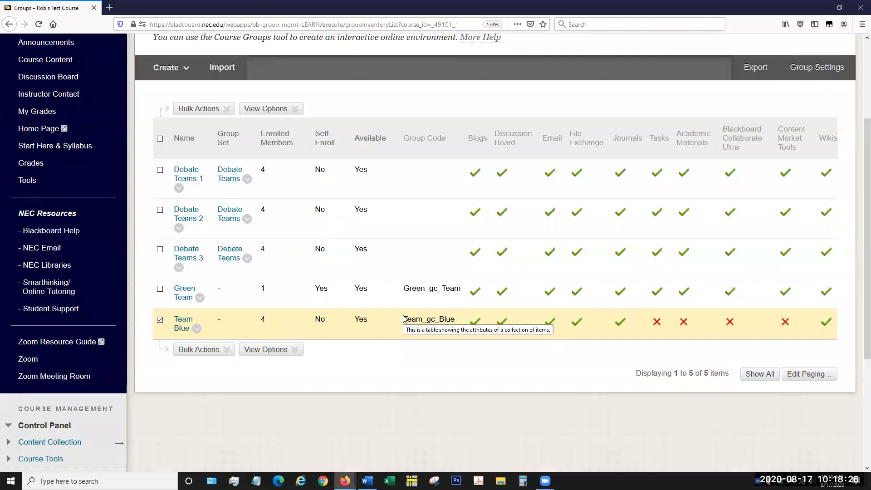
{"action": "left_click_drag", "start_coordinate": [406, 319], "coordinate": [448, 320]}
{"action": "left_click", "coordinate": [446, 319]}
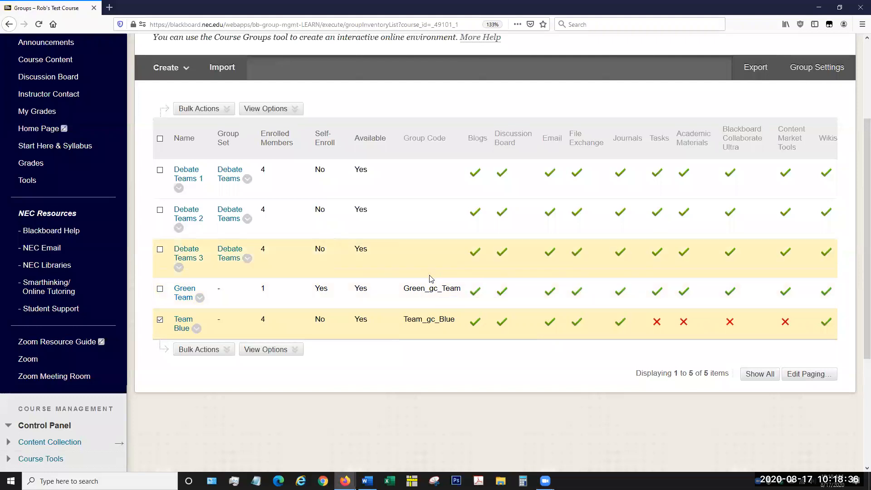
{"action": "left_click_drag", "start_coordinate": [410, 289], "coordinate": [456, 289]}
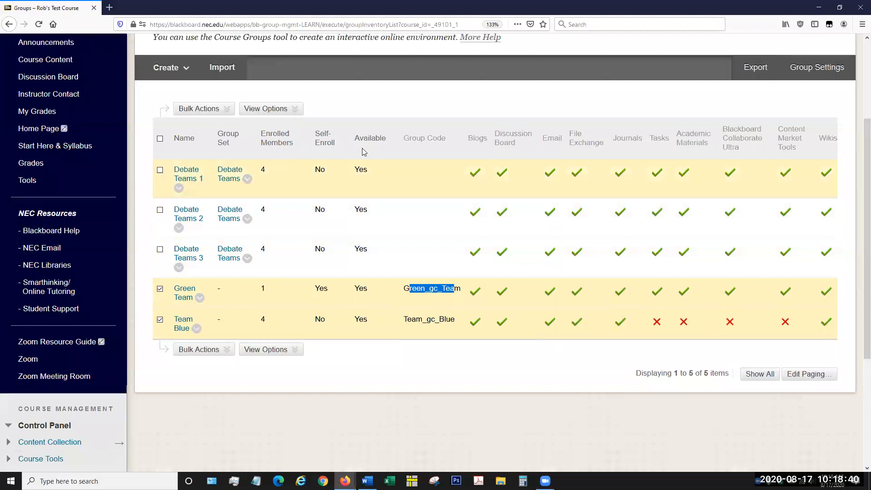
{"action": "left_click", "coordinate": [389, 117]}
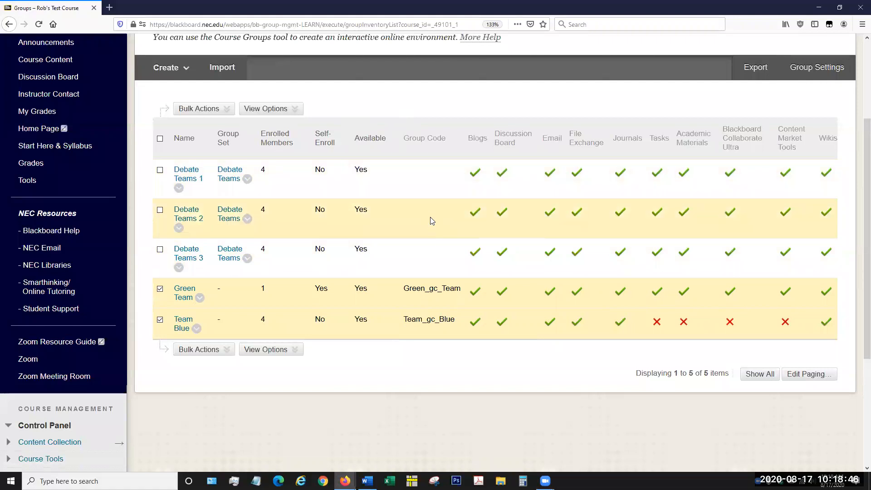
{"action": "scroll", "coordinate": [430, 217], "scroll_direction": "up", "scroll_amount": 3}
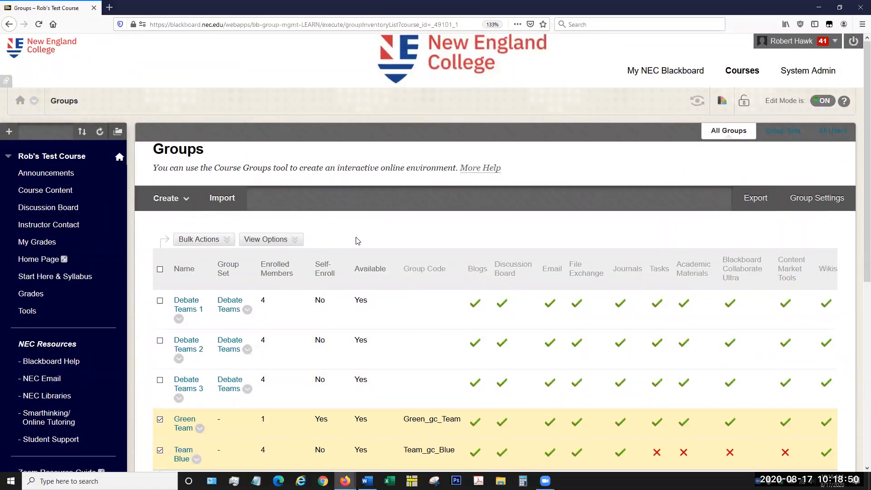
{"action": "left_click", "coordinate": [187, 239]}
{"action": "left_click", "coordinate": [273, 239]}
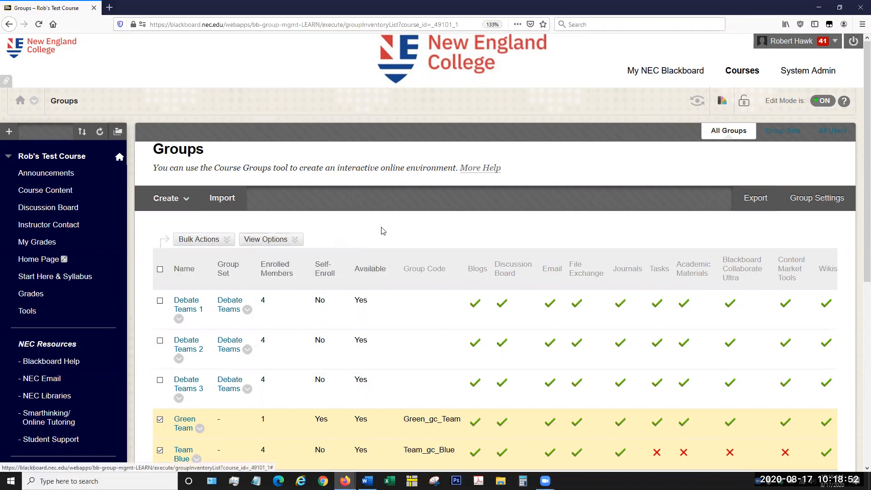
Step: Start creating a single manual-enroll group and name it "Team Red"
{"action": "scroll", "coordinate": [383, 231], "scroll_direction": "down", "scroll_amount": 2}
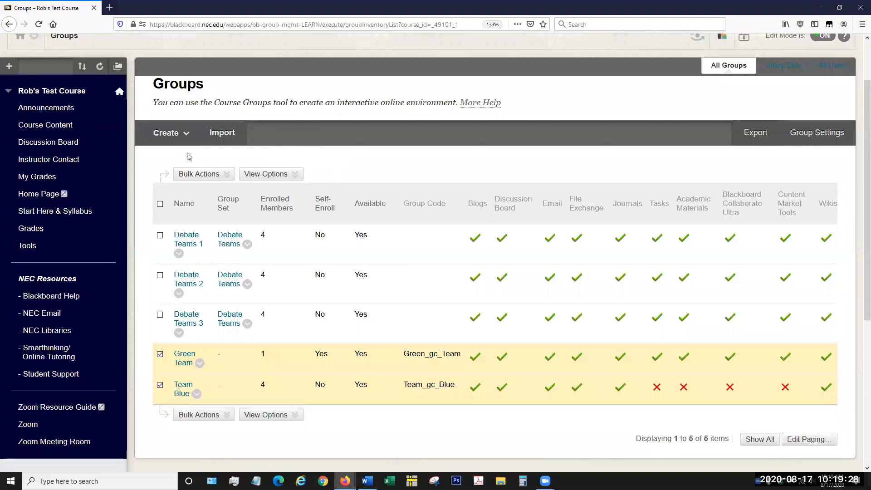
{"action": "left_click", "coordinate": [169, 136]}
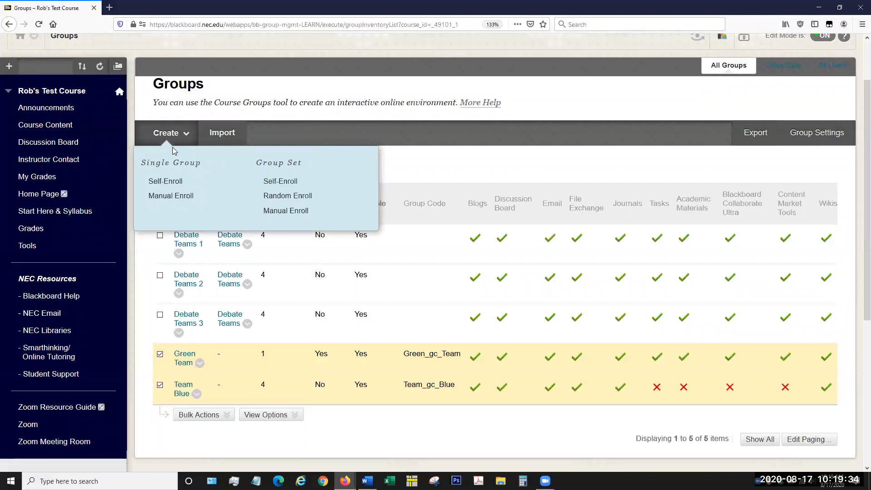
{"action": "left_click", "coordinate": [171, 196]}
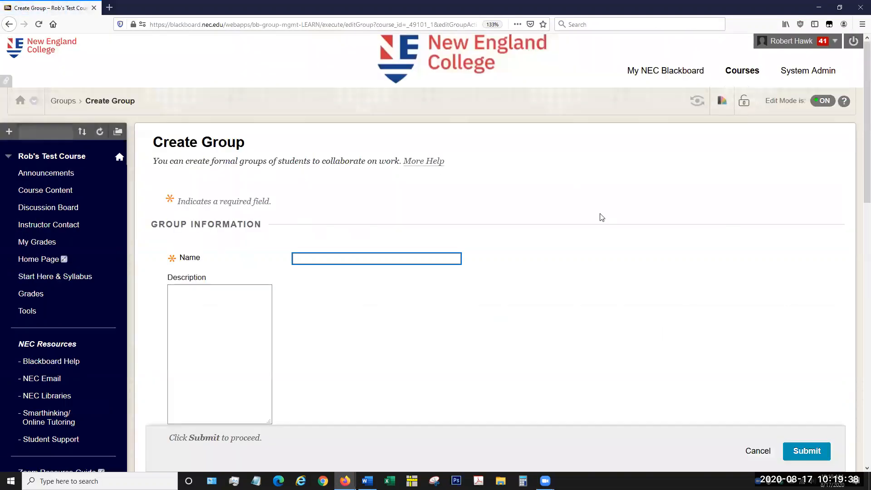
{"action": "scroll", "coordinate": [734, 185], "scroll_direction": "down", "scroll_amount": 3}
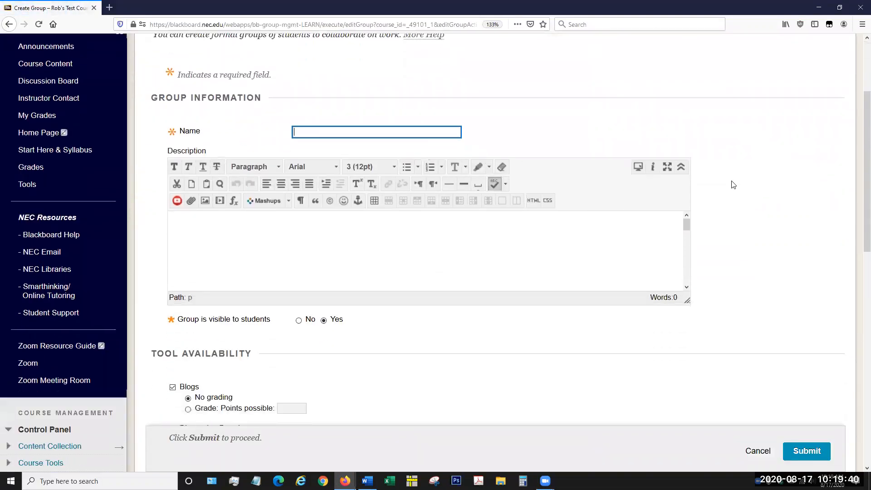
{"action": "left_click", "coordinate": [425, 130]}
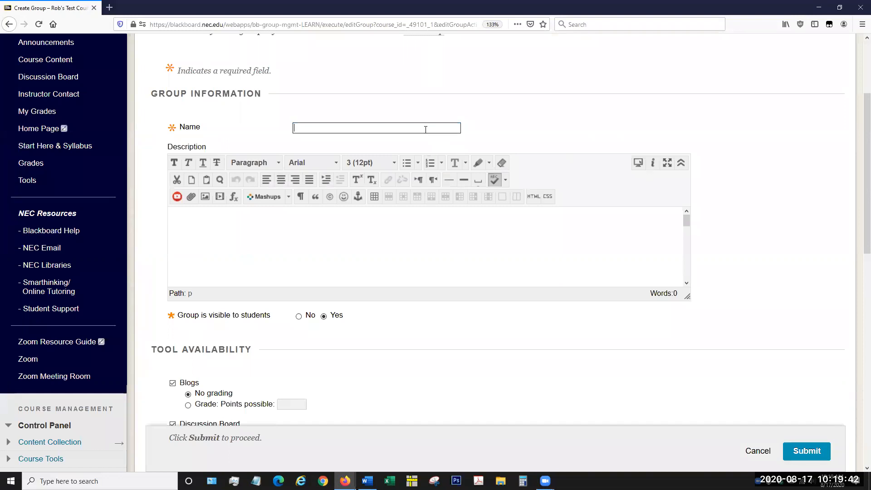
{"action": "type", "text": "T"}
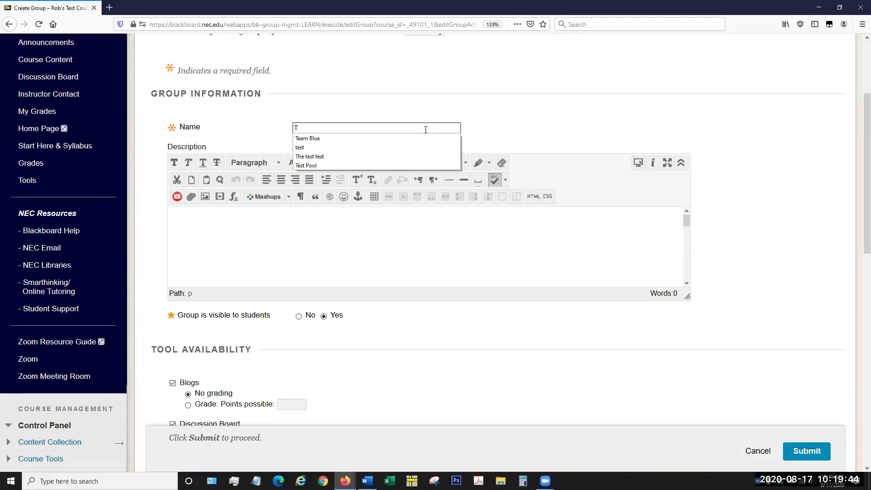
{"action": "type", "text": "eam Red"}
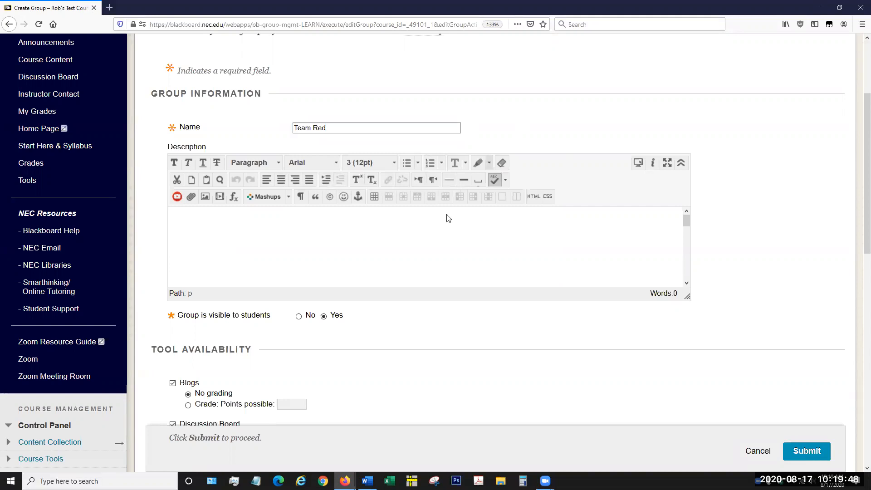
Step: Enter "This group is responsible for all odd numbered labs" as the Team Red group's description, and review the visibility and tool settings
{"action": "left_click", "coordinate": [376, 230]}
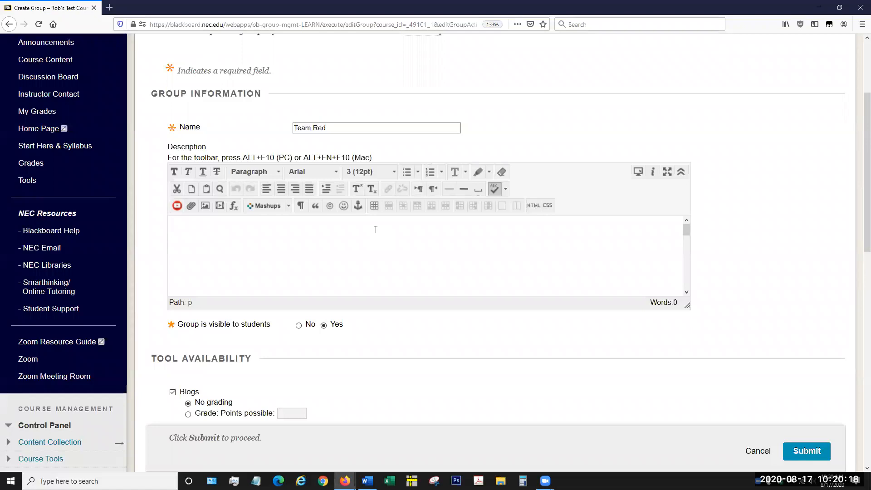
{"action": "type", "text": "This group is responsible for all odd numbered labs"}
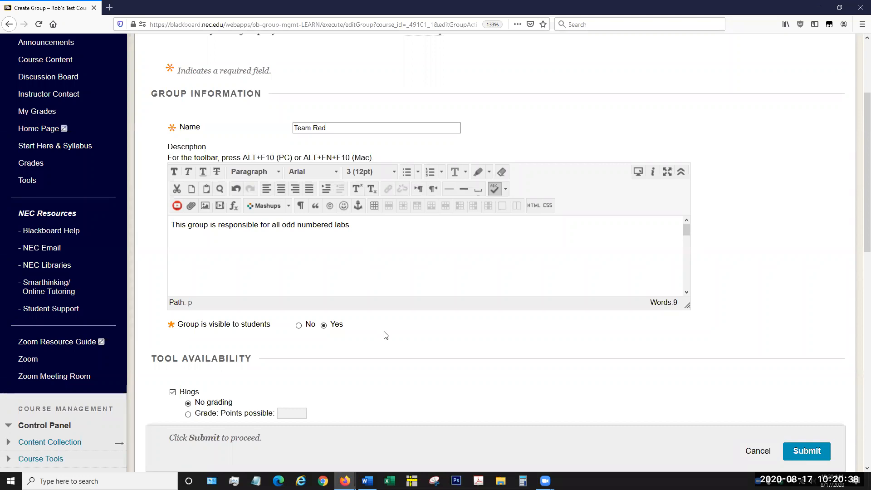
{"action": "scroll", "coordinate": [386, 335], "scroll_direction": "down", "scroll_amount": 3}
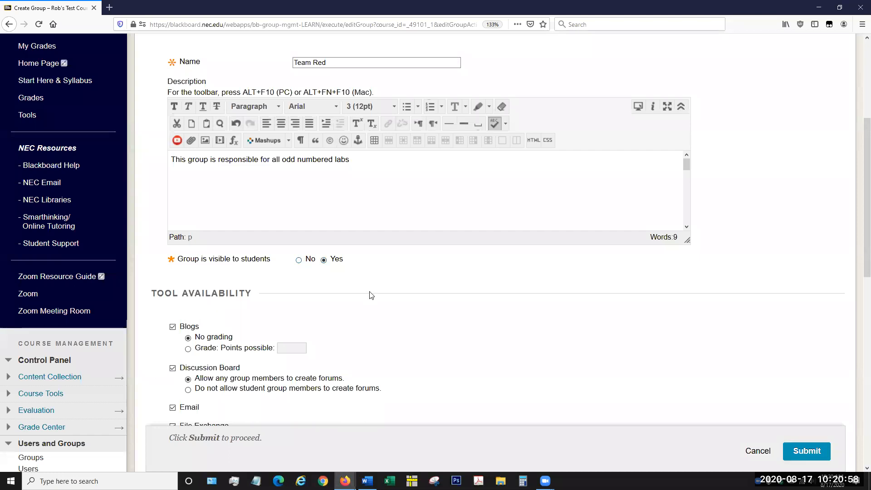
Step: Disable Content Market Tools, Blackboard Collaborate Ultra and Academic Materials for the Team Red group
{"action": "scroll", "coordinate": [371, 295], "scroll_direction": "down", "scroll_amount": 3}
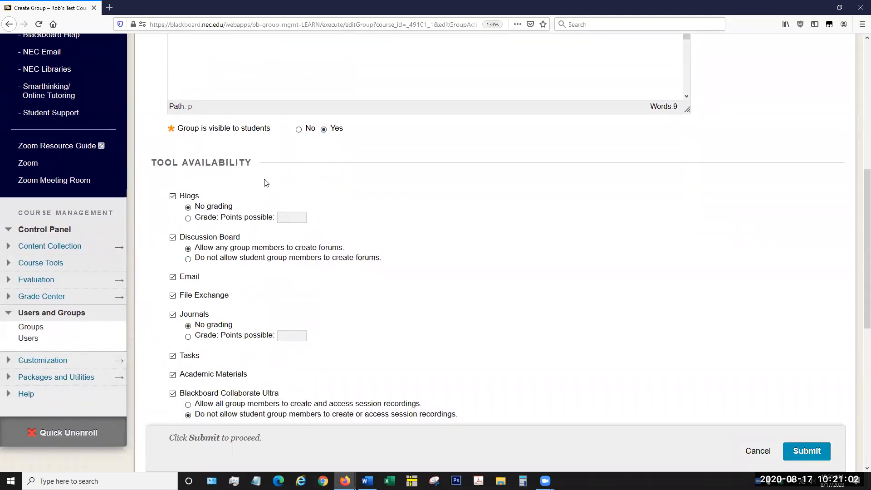
{"action": "scroll", "coordinate": [258, 188], "scroll_direction": "down", "scroll_amount": 3}
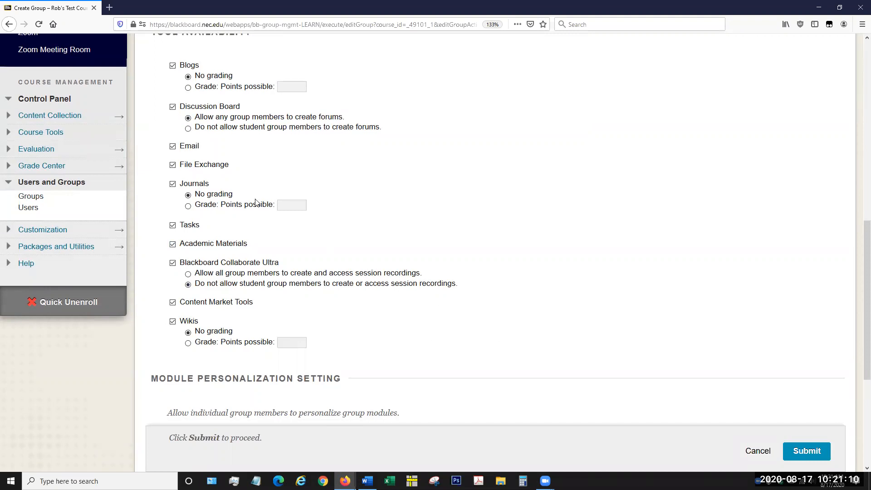
{"action": "left_click", "coordinate": [173, 304]}
{"action": "left_click", "coordinate": [173, 263]}
{"action": "scroll", "coordinate": [166, 286], "scroll_direction": "up", "scroll_amount": 3}
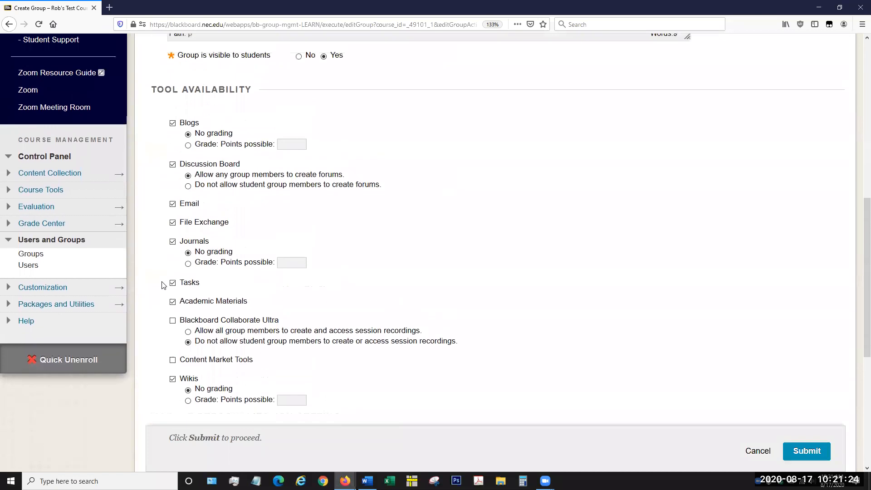
{"action": "left_click", "coordinate": [173, 311]}
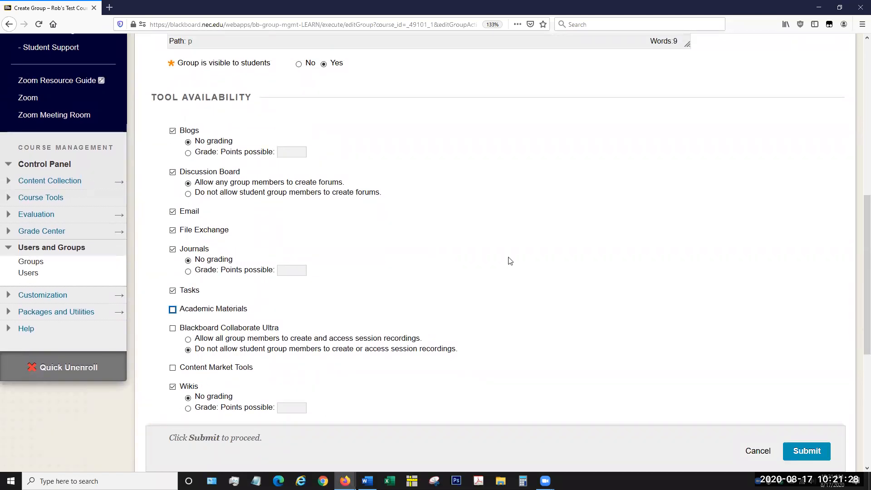
{"action": "left_click", "coordinate": [511, 258]}
Step: Set the Team Red discussion board so that student group members are not allowed to create forums
{"action": "scroll", "coordinate": [457, 255], "scroll_direction": "down", "scroll_amount": 3}
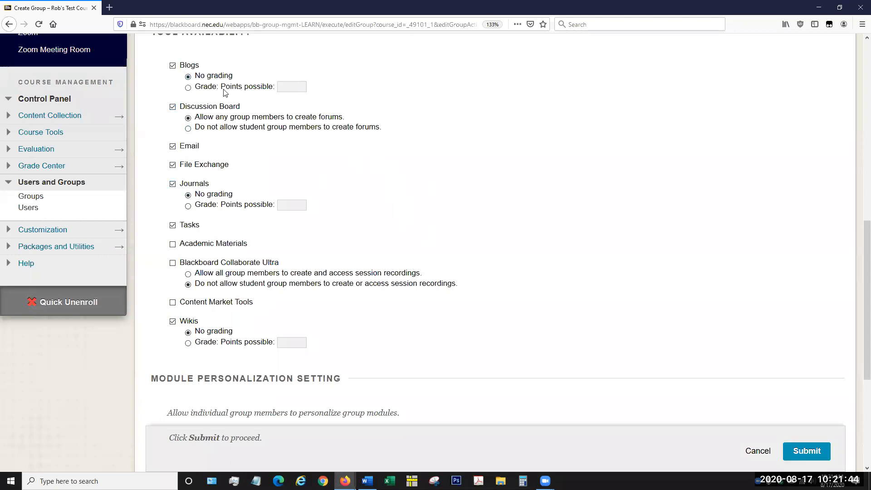
{"action": "scroll", "coordinate": [220, 118], "scroll_direction": "up", "scroll_amount": 3}
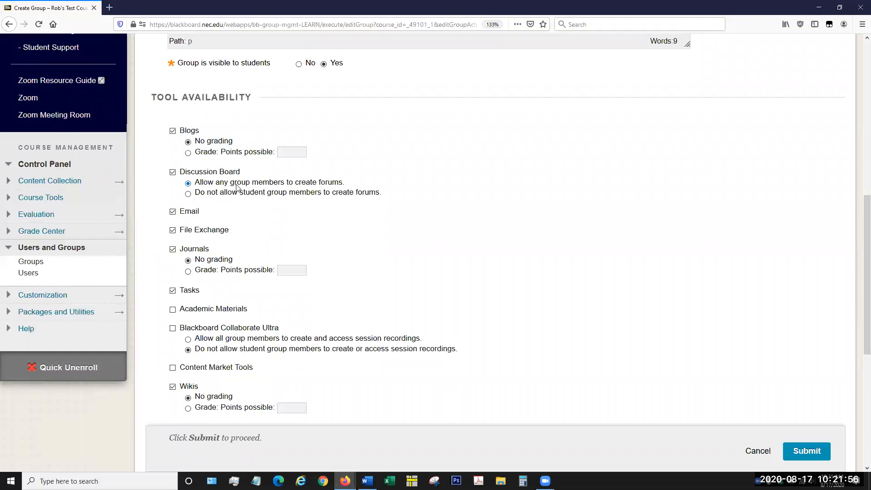
{"action": "left_click", "coordinate": [188, 194]}
{"action": "left_click", "coordinate": [311, 213]}
Step: Enable grading for the group's blogs with 100 points possible and check the options for adding a rubric
{"action": "left_click", "coordinate": [188, 153]}
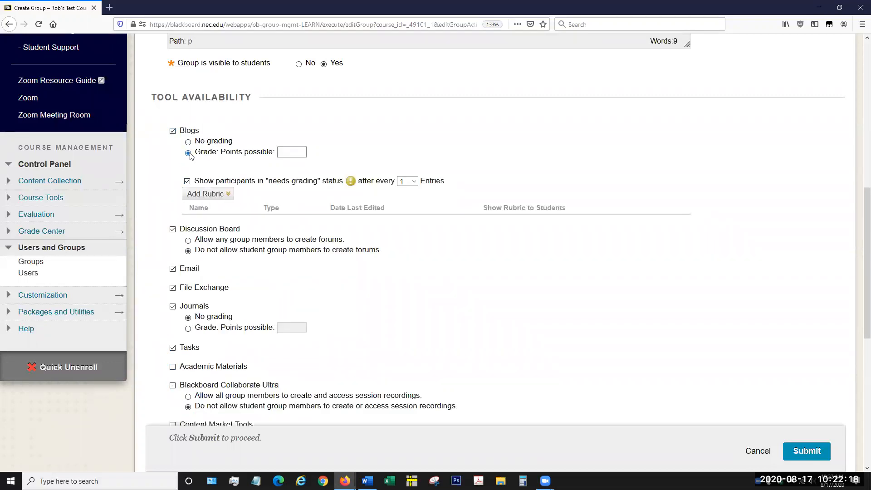
{"action": "left_click", "coordinate": [279, 152]}
{"action": "type", "text": "100"}
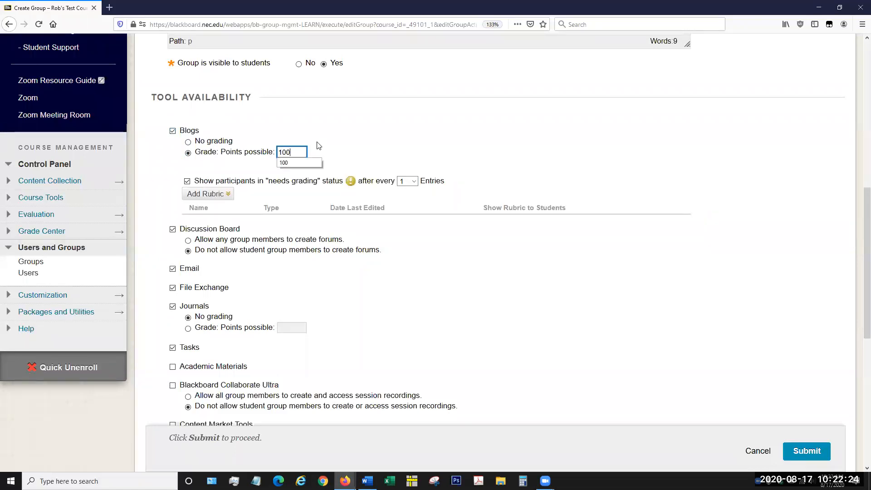
{"action": "left_click", "coordinate": [213, 194]}
{"action": "scroll", "coordinate": [330, 257], "scroll_direction": "down", "scroll_amount": 3}
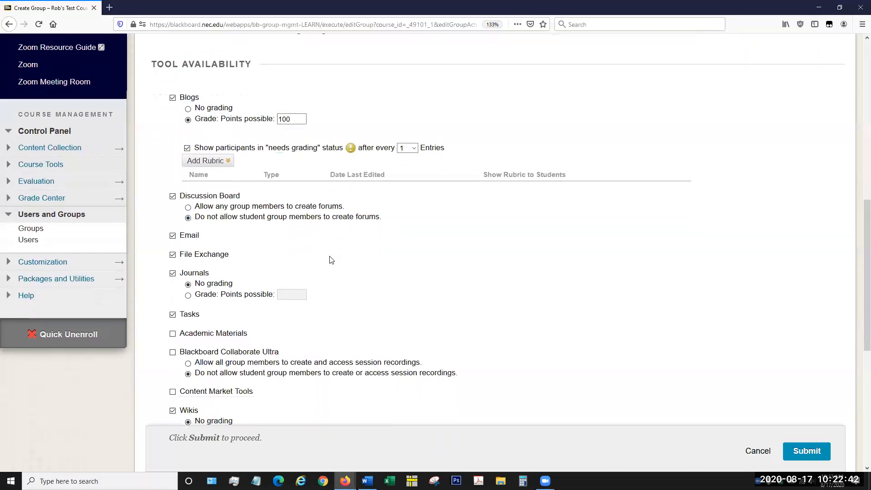
Step: Review the remaining tool and personalization settings and enable creating a smart view for the group
{"action": "scroll", "coordinate": [327, 257], "scroll_direction": "down", "scroll_amount": 5}
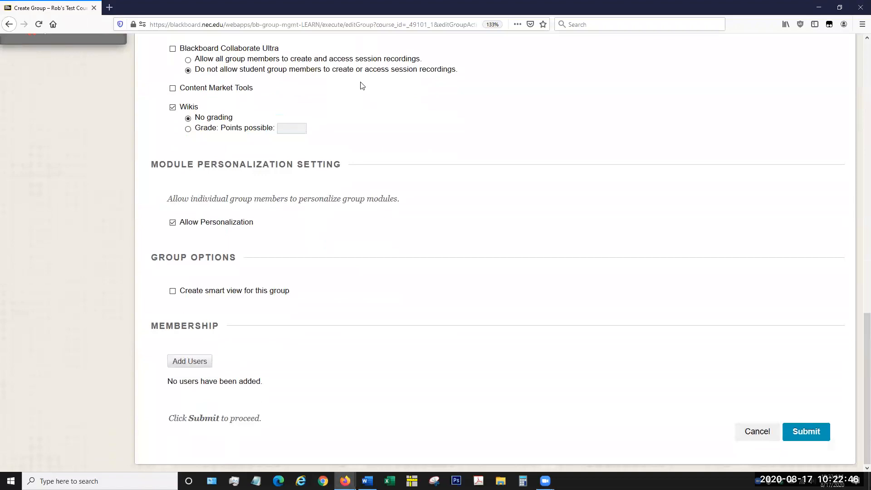
{"action": "scroll", "coordinate": [356, 132], "scroll_direction": "up", "scroll_amount": 1}
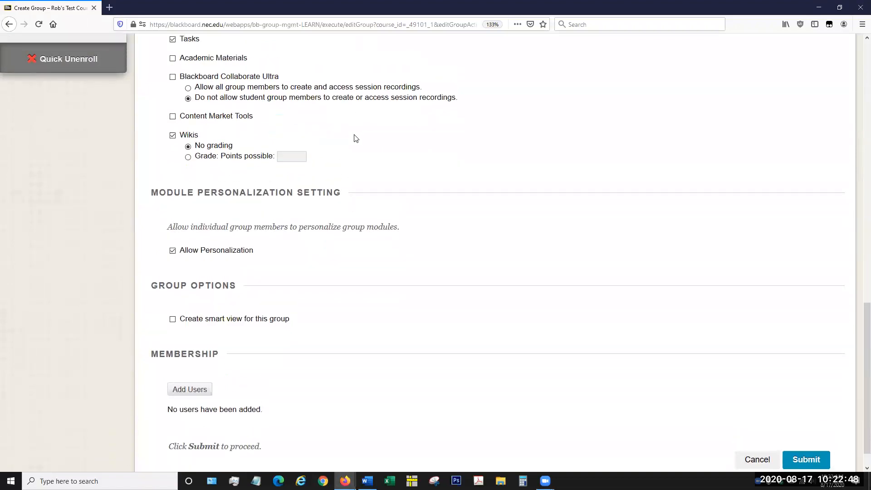
{"action": "scroll", "coordinate": [355, 141], "scroll_direction": "down", "scroll_amount": 1}
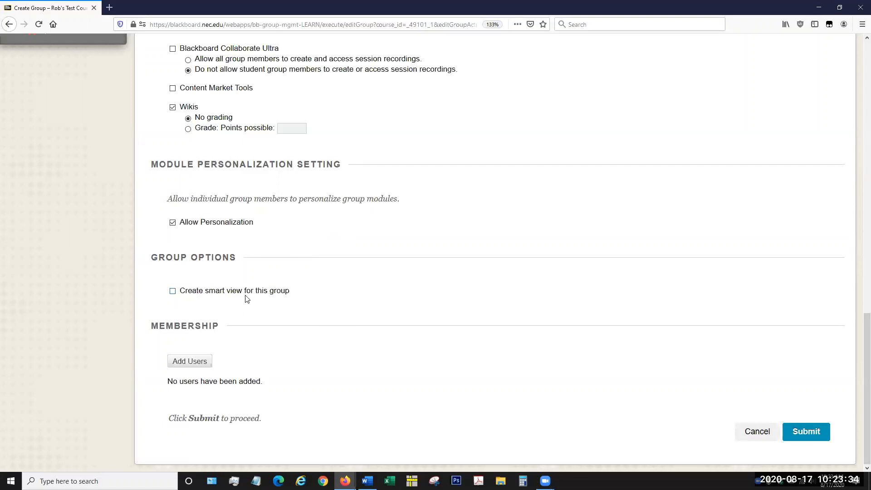
{"action": "left_click", "coordinate": [172, 292]}
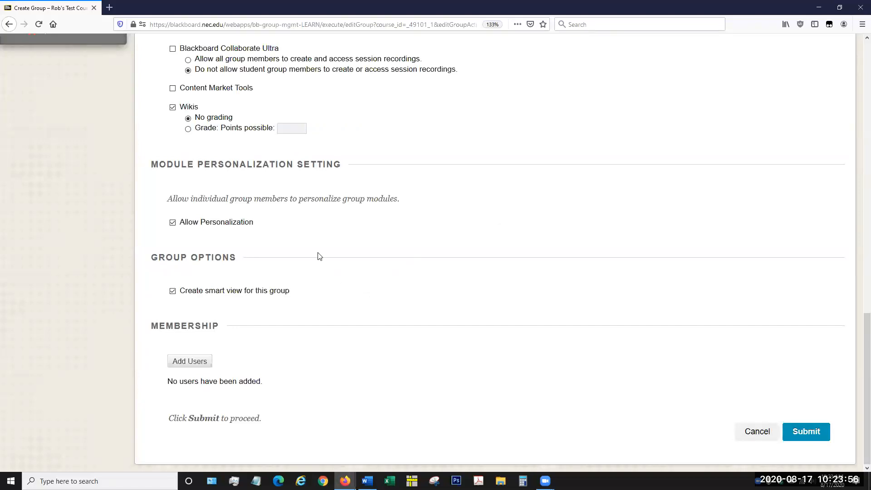
Step: Add the last four students in the user list as members of the Team Red group
{"action": "left_click", "coordinate": [190, 362]}
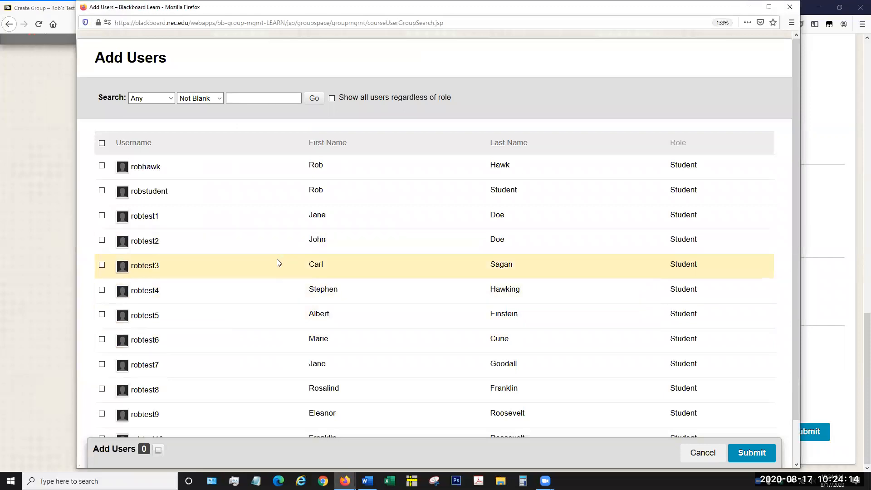
{"action": "scroll", "coordinate": [277, 260], "scroll_direction": "down", "scroll_amount": 2}
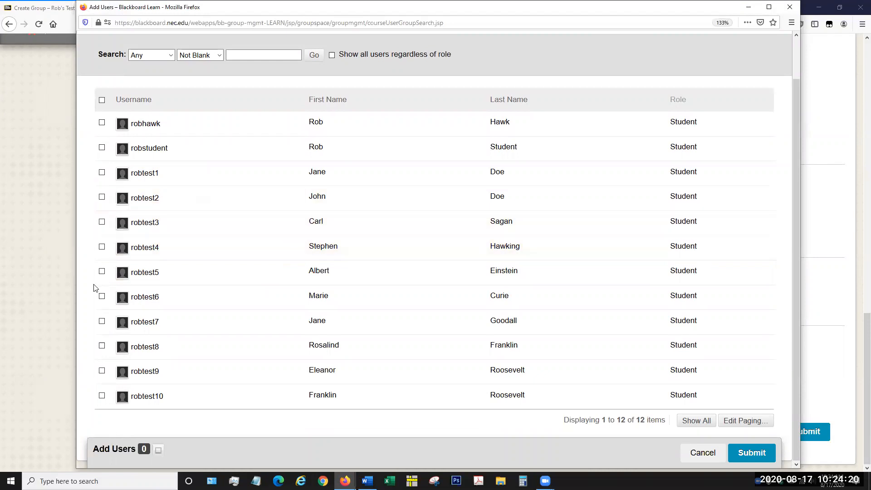
{"action": "left_click", "coordinate": [102, 321]}
{"action": "left_click", "coordinate": [102, 347]}
{"action": "left_click", "coordinate": [102, 371]}
{"action": "left_click", "coordinate": [102, 396]}
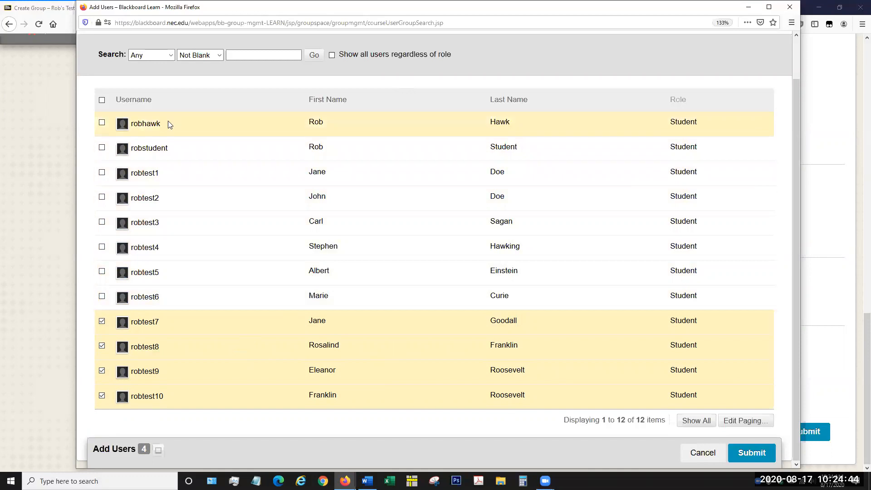
{"action": "left_click", "coordinate": [751, 452]}
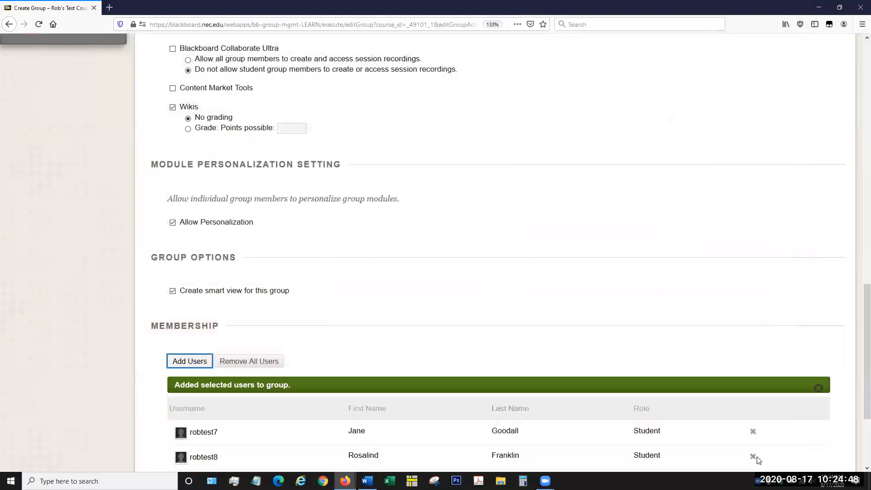
Step: Review the membership list and submit the Team Red group
{"action": "scroll", "coordinate": [604, 350], "scroll_direction": "down", "scroll_amount": 3}
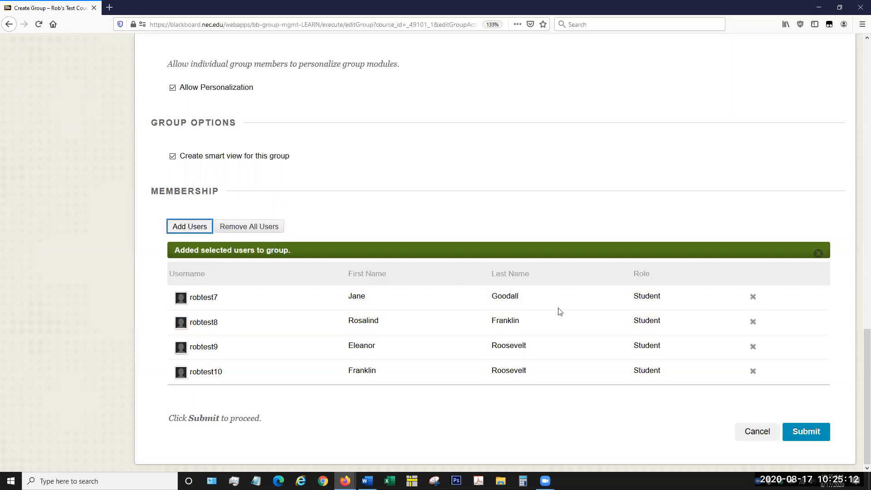
{"action": "scroll", "coordinate": [647, 286], "scroll_direction": "up", "scroll_amount": 5}
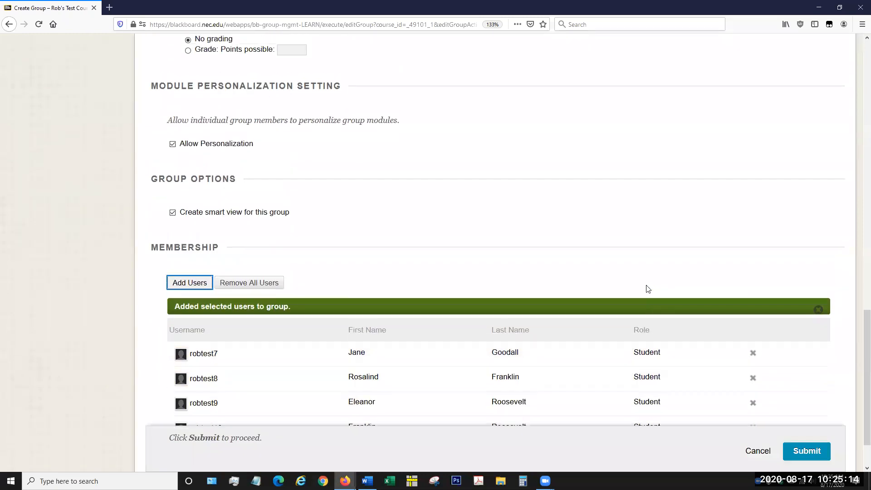
{"action": "scroll", "coordinate": [648, 289], "scroll_direction": "down", "scroll_amount": 5}
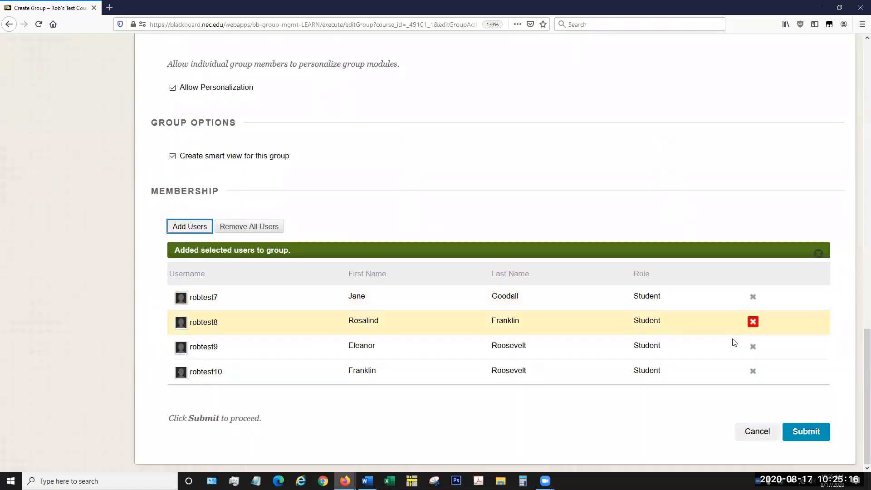
{"action": "left_click", "coordinate": [807, 431]}
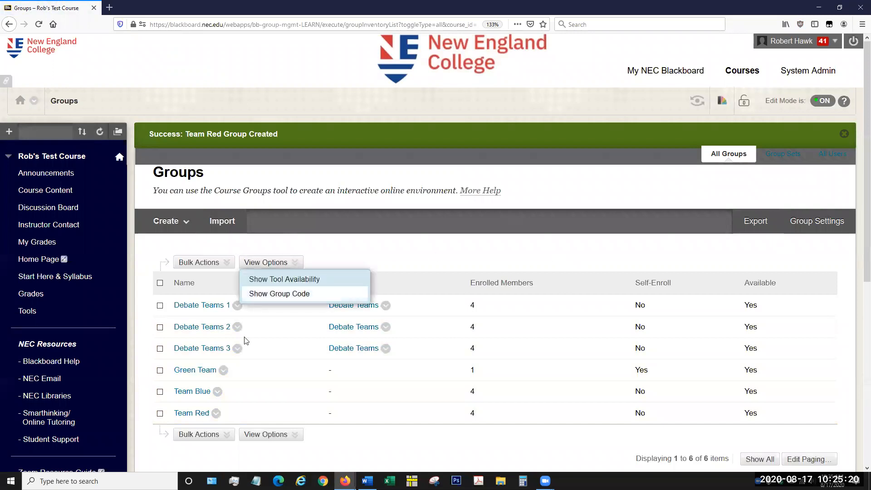
Step: View Team Red's smart view in the Grade Center and return to the course's groups list
{"action": "mouse_move", "coordinate": [183, 427]}
{"action": "scroll", "coordinate": [182, 290], "scroll_direction": "down", "scroll_amount": 3}
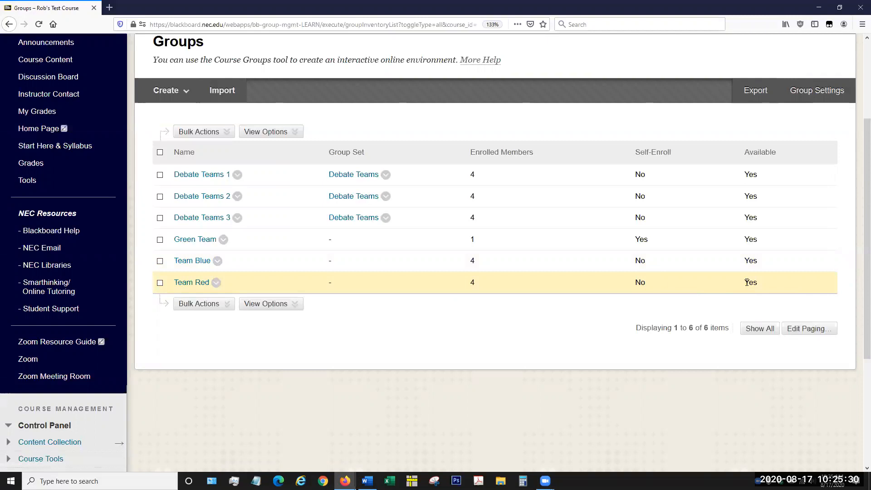
{"action": "left_click", "coordinate": [216, 283]}
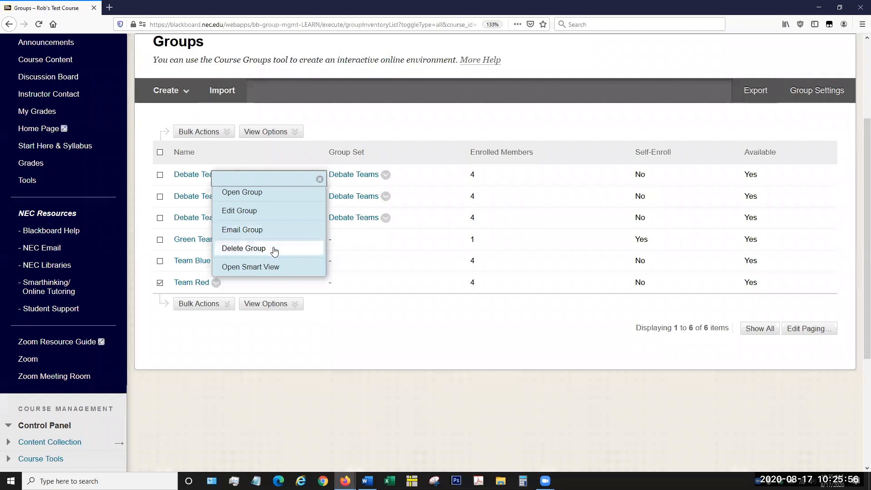
{"action": "left_click", "coordinate": [288, 272]}
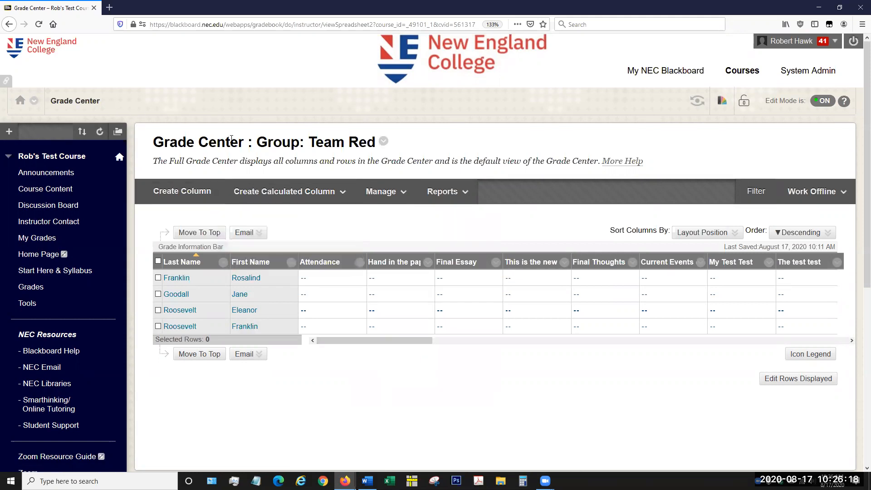
{"action": "scroll", "coordinate": [68, 318], "scroll_direction": "down", "scroll_amount": 5}
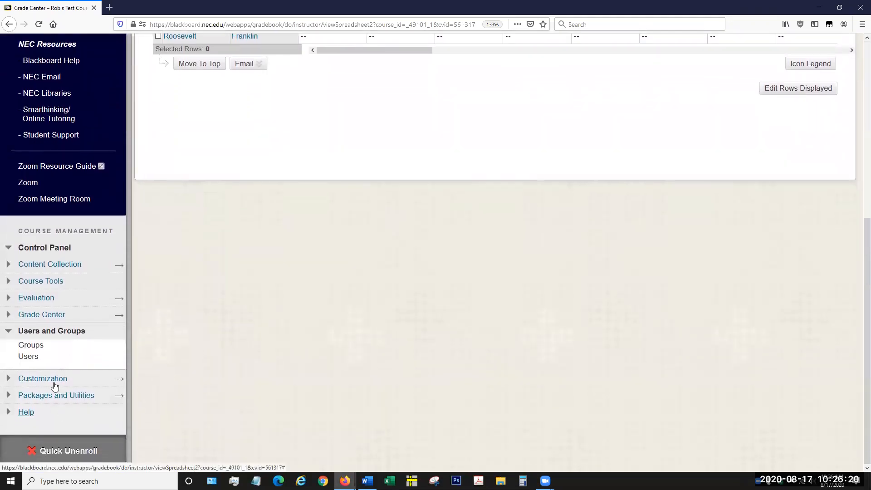
{"action": "left_click", "coordinate": [30, 345]}
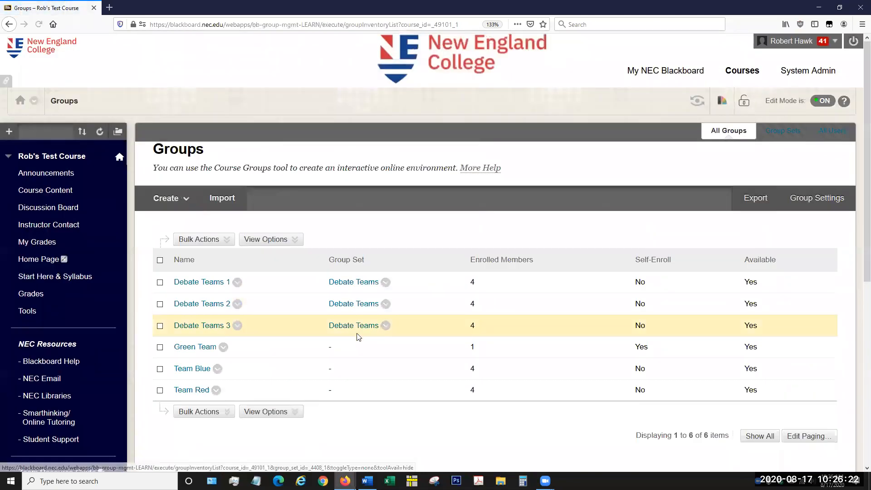
{"action": "scroll", "coordinate": [358, 337], "scroll_direction": "down", "scroll_amount": 2}
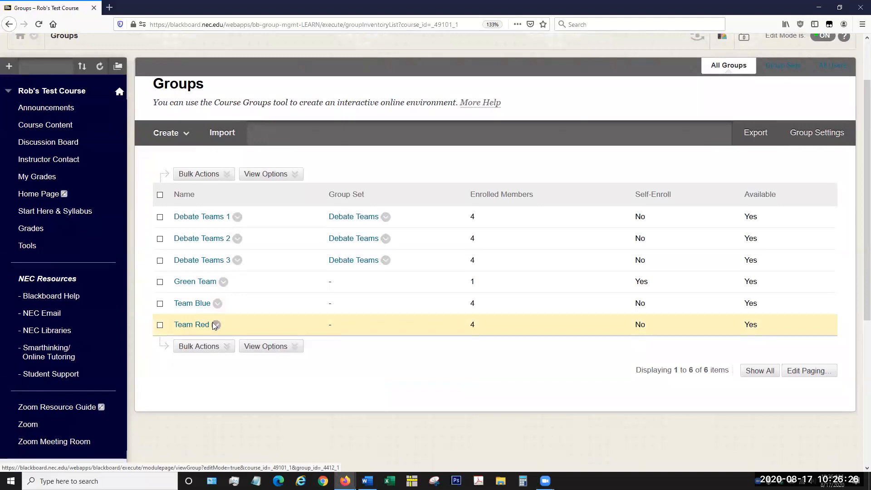
Step: Start creating a single self-enroll group and review its student visibility options
{"action": "left_click", "coordinate": [189, 131]}
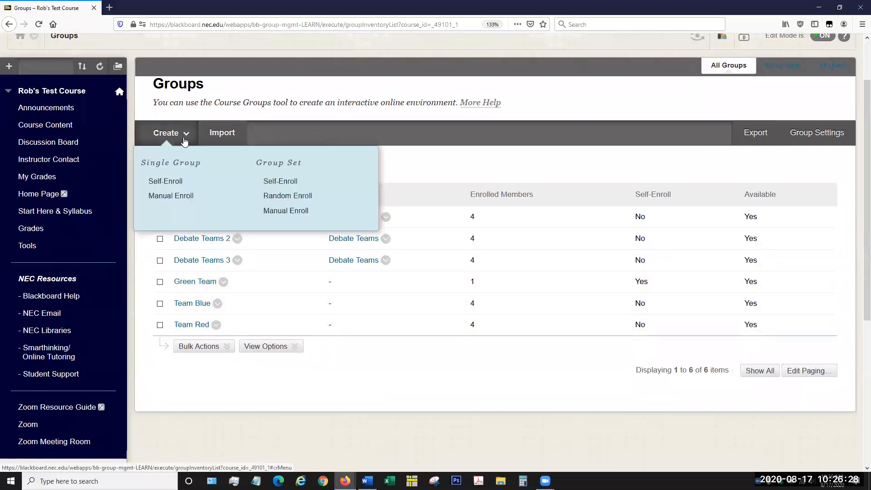
{"action": "left_click", "coordinate": [184, 182]}
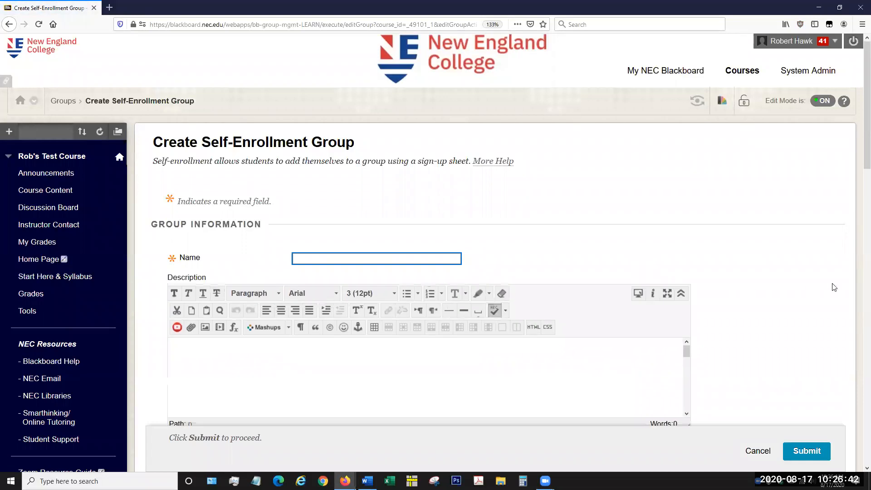
{"action": "scroll", "coordinate": [731, 271], "scroll_direction": "down", "scroll_amount": 5}
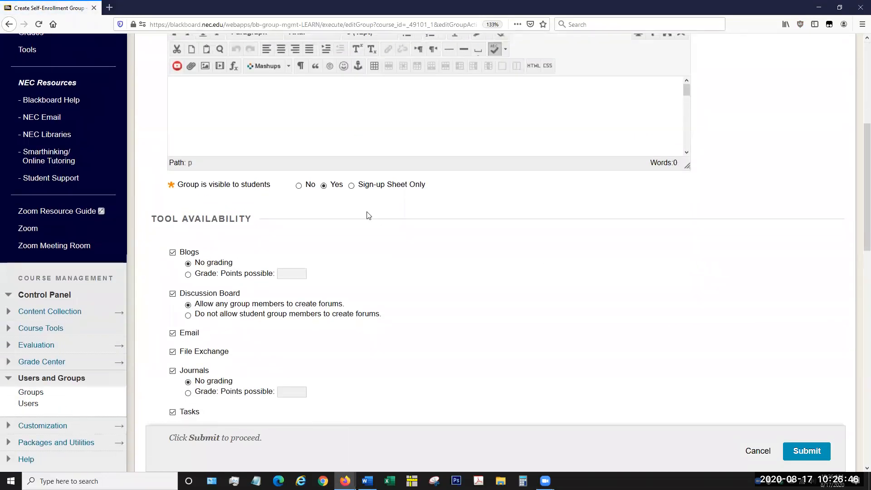
{"action": "scroll", "coordinate": [418, 231], "scroll_direction": "up", "scroll_amount": 2}
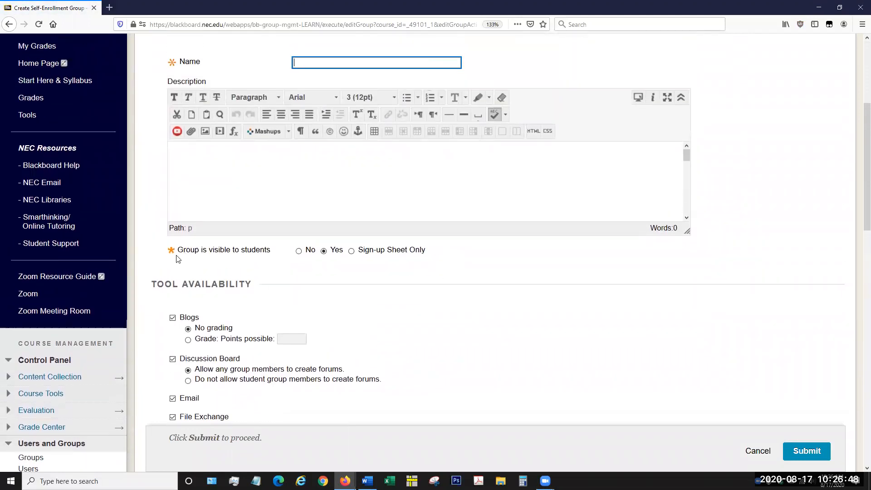
{"action": "left_click_drag", "start_coordinate": [182, 251], "coordinate": [281, 249]}
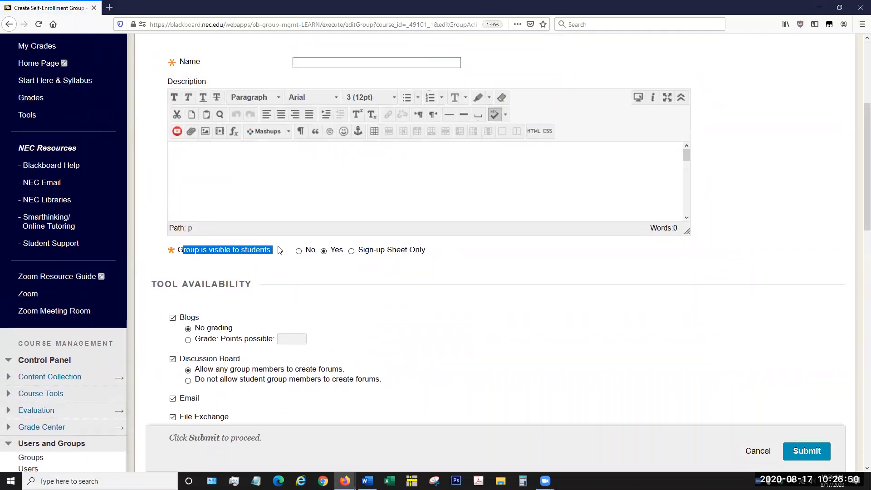
Step: Name the self-enrollment group "Team Orange" and set its visibility to students to No
{"action": "scroll", "coordinate": [269, 249], "scroll_direction": "up", "scroll_amount": 2}
{"action": "left_click", "coordinate": [314, 126]}
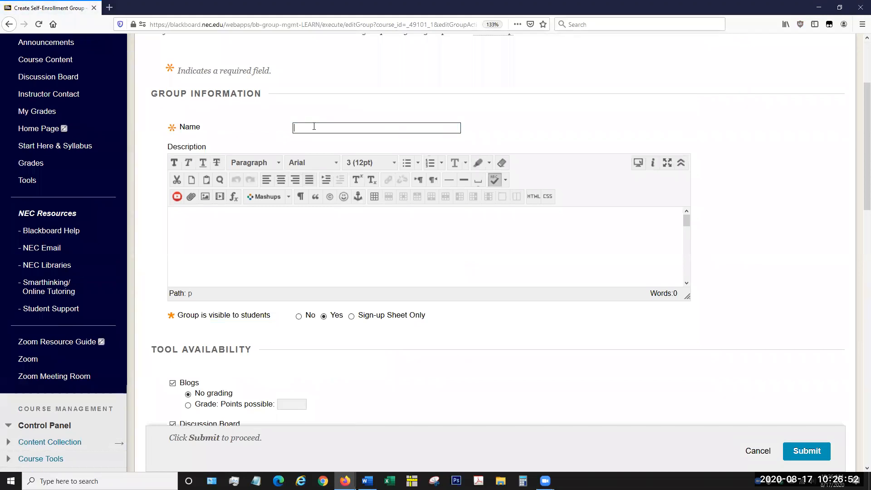
{"action": "type", "text": "Team Orange"}
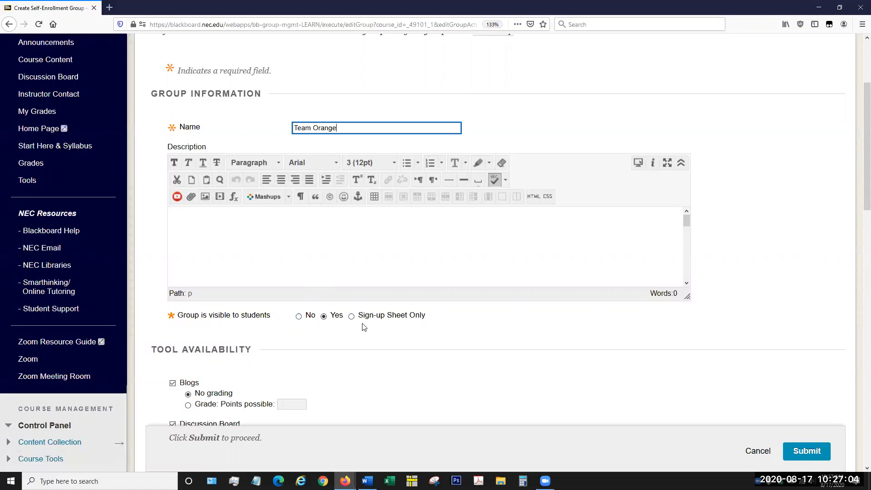
{"action": "left_click", "coordinate": [298, 317]}
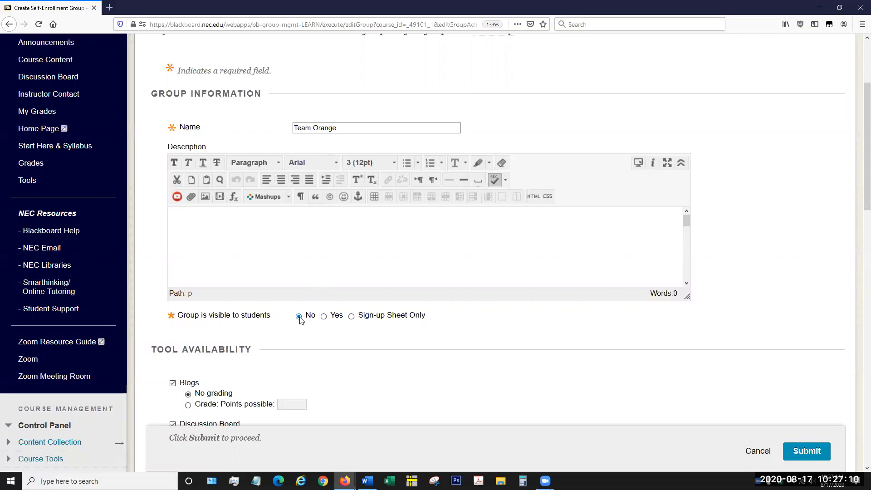
Step: Go through the student visibility options for Team Orange and set the group's visibility to Yes
{"action": "left_click", "coordinate": [300, 317]}
{"action": "left_click", "coordinate": [324, 317]}
{"action": "left_click", "coordinate": [352, 317]}
{"action": "left_click", "coordinate": [339, 320]}
{"action": "left_click", "coordinate": [324, 317]}
Step: Review Team Orange's tool availability and personalization settings, and name the sign-up sheet "Orange Team Sign Up"
{"action": "scroll", "coordinate": [311, 278], "scroll_direction": "down", "scroll_amount": 2}
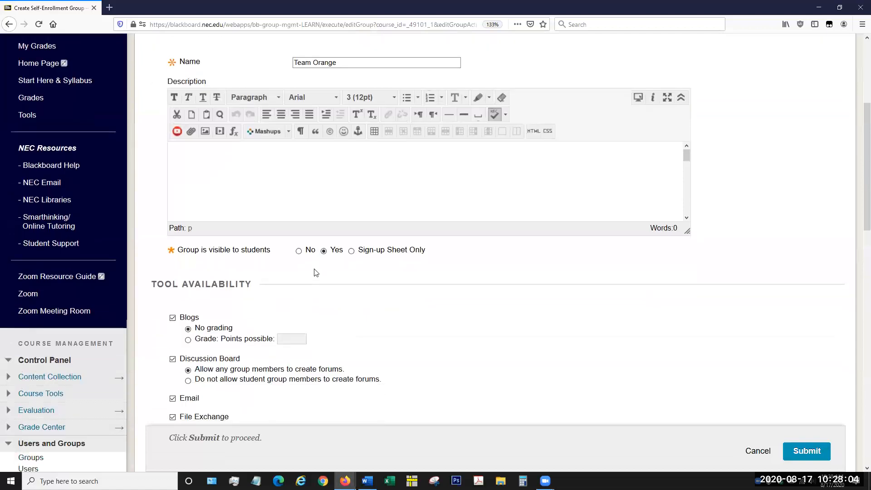
{"action": "scroll", "coordinate": [360, 220], "scroll_direction": "down", "scroll_amount": 4}
{"action": "scroll", "coordinate": [422, 204], "scroll_direction": "down", "scroll_amount": 2}
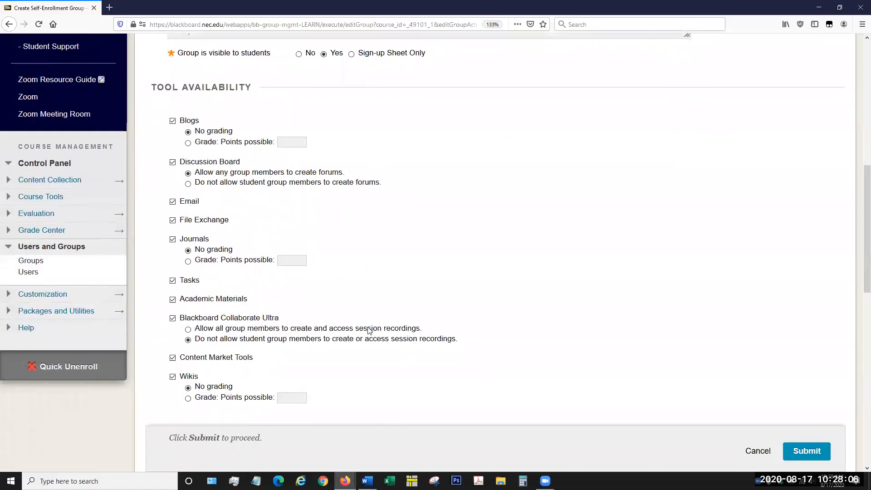
{"action": "scroll", "coordinate": [395, 227], "scroll_direction": "down", "scroll_amount": 4}
{"action": "scroll", "coordinate": [402, 247], "scroll_direction": "up", "scroll_amount": 2}
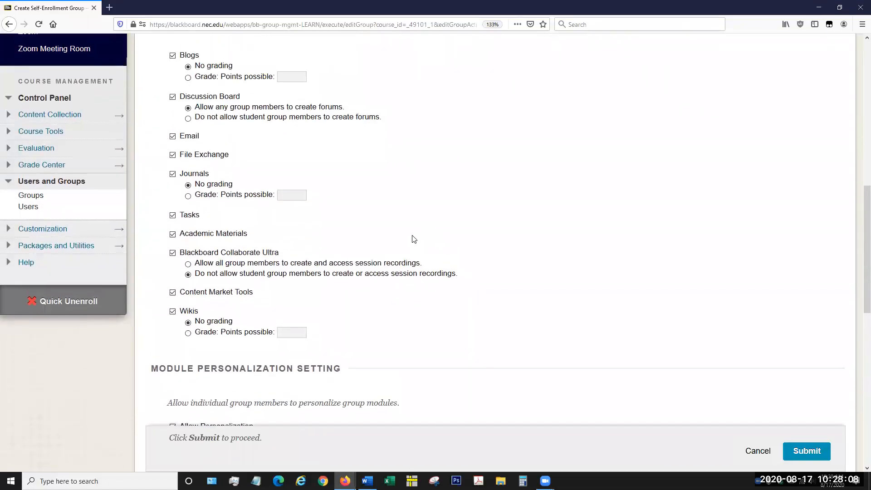
{"action": "scroll", "coordinate": [412, 239], "scroll_direction": "down", "scroll_amount": 6}
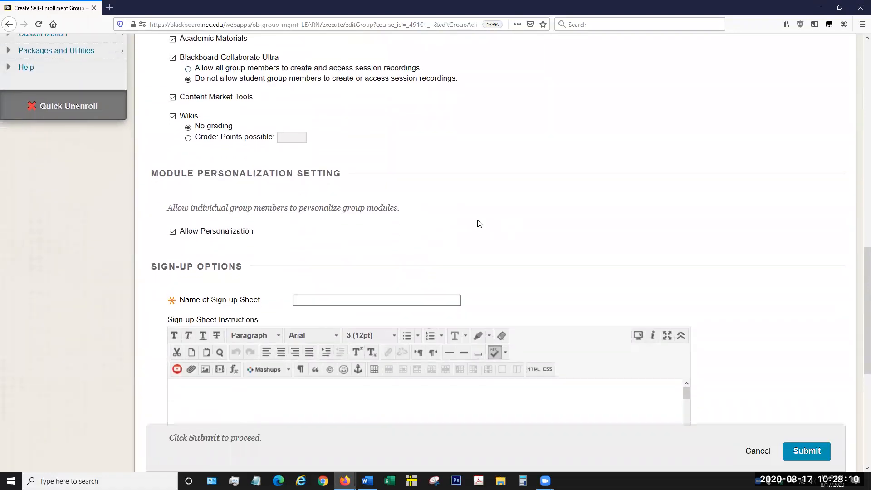
{"action": "scroll", "coordinate": [663, 259], "scroll_direction": "down", "scroll_amount": 1}
{"action": "scroll", "coordinate": [663, 259], "scroll_direction": "down", "scroll_amount": 2}
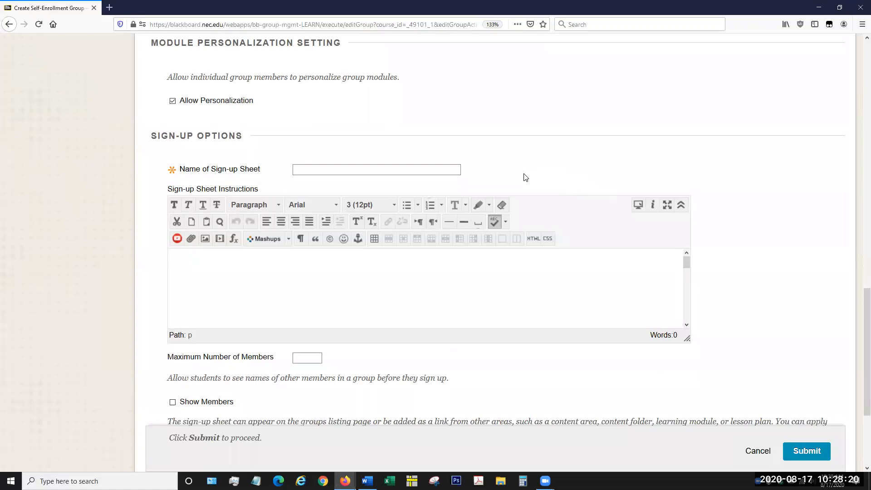
{"action": "left_click", "coordinate": [313, 169]}
{"action": "type", "text": "Orange Team Sign Up"}
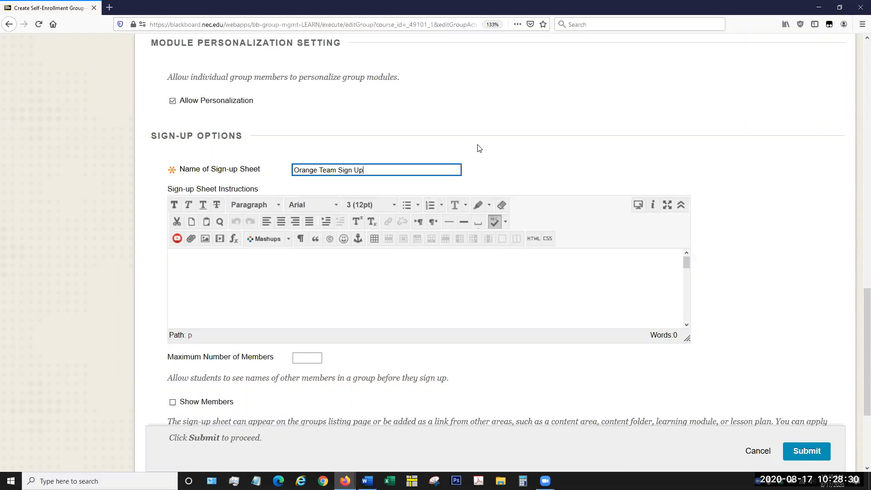
Step: Enter "Click the sign up button" as the sign-up sheet instructions
{"action": "left_click", "coordinate": [384, 284]}
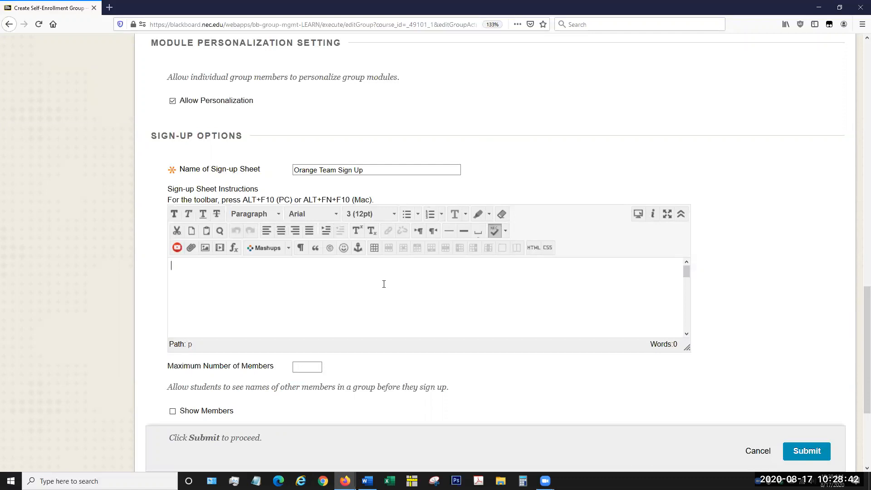
{"action": "type", "text": "Click the sign up button"}
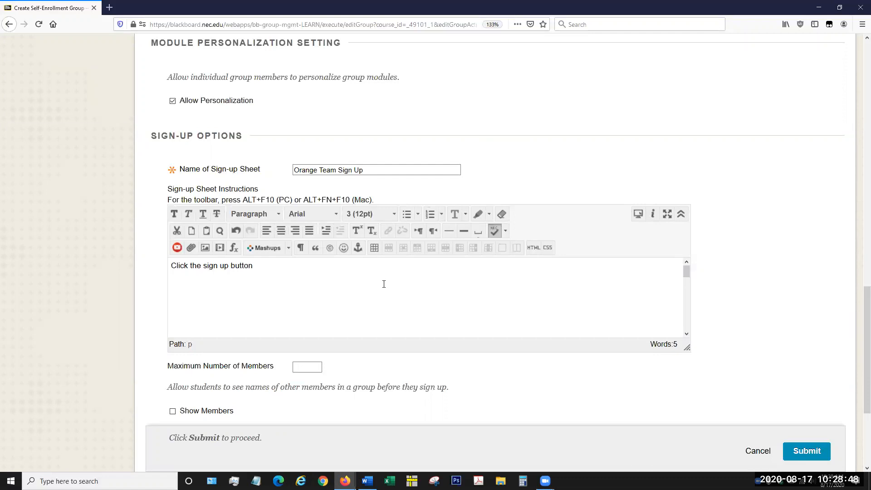
{"action": "key", "text": "Return"}
Step: Set the maximum number of members for the self-enroll group to 4
{"action": "scroll", "coordinate": [304, 292], "scroll_direction": "down", "scroll_amount": 3}
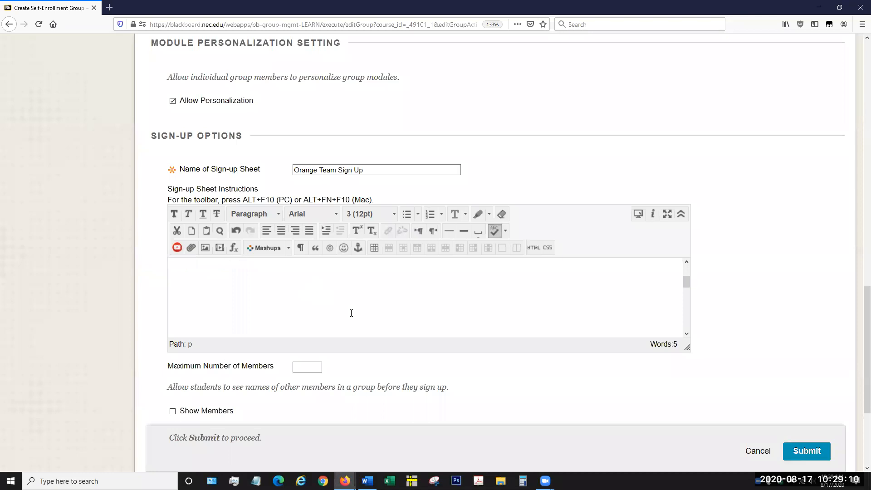
{"action": "scroll", "coordinate": [445, 374], "scroll_direction": "down", "scroll_amount": 1}
{"action": "scroll", "coordinate": [444, 375], "scroll_direction": "down", "scroll_amount": 2}
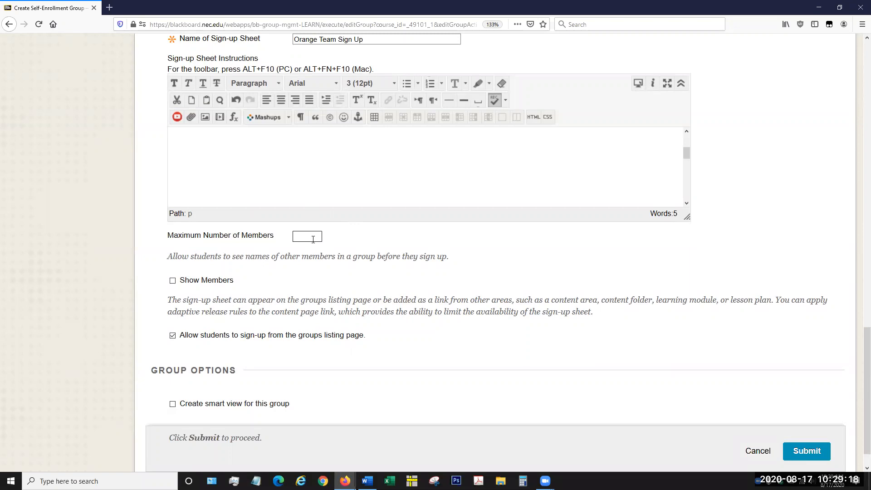
{"action": "left_click", "coordinate": [313, 239]}
{"action": "type", "text": "4"}
{"action": "left_click", "coordinate": [349, 237]}
Step: Enable Show Members and smart view creation, submit the Team Orange group, and highlight its Self-Enroll value in the list
{"action": "scroll", "coordinate": [198, 301], "scroll_direction": "down", "scroll_amount": 1}
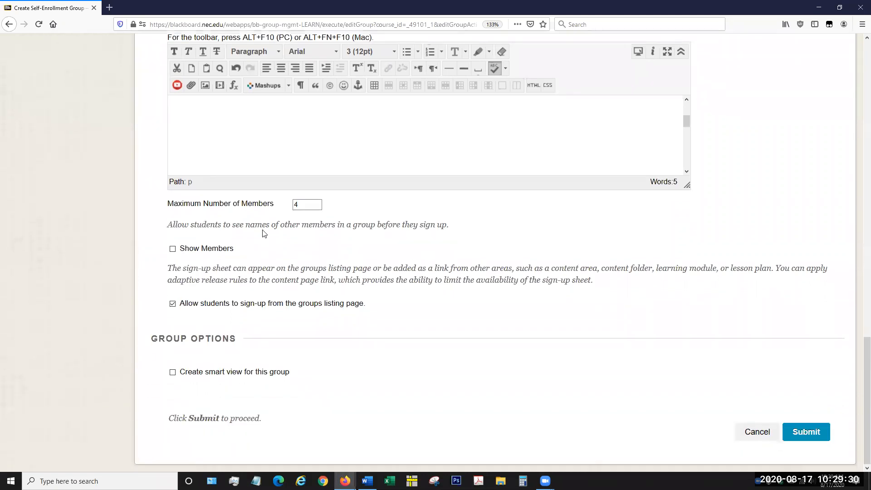
{"action": "left_click", "coordinate": [173, 249]}
{"action": "left_click", "coordinate": [173, 373]}
{"action": "left_click", "coordinate": [810, 431]}
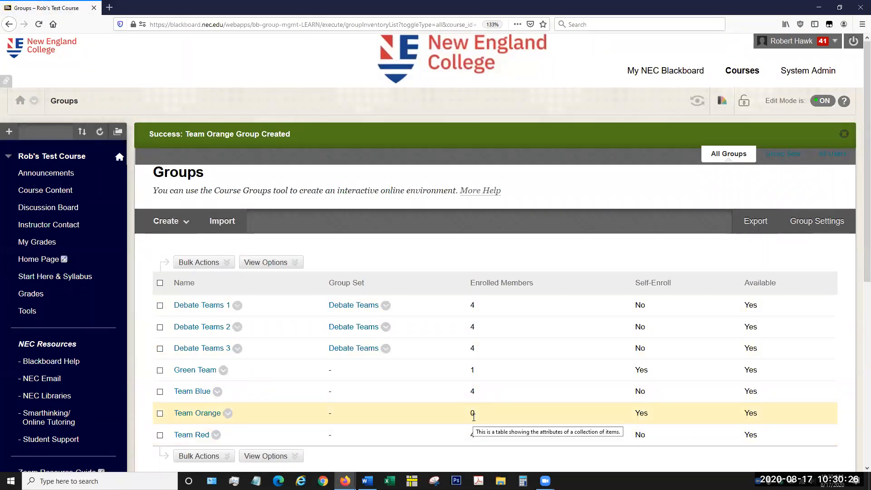
{"action": "double_click", "coordinate": [640, 411]}
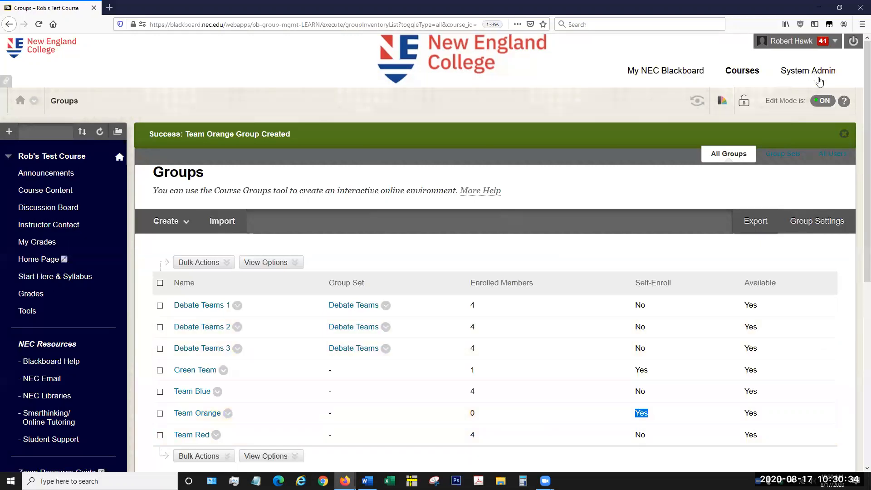
Step: Log out of the instructor account and try to sign in with the student username and password
{"action": "left_click", "coordinate": [853, 41]}
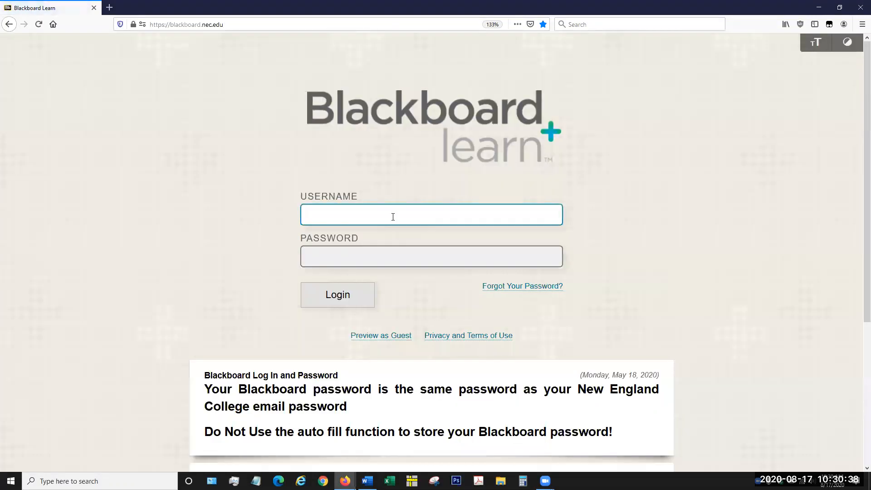
{"action": "type", "text": "robhawk"}
{"action": "key", "text": "Tab"}
{"action": "type", "text": "•••••••••"}
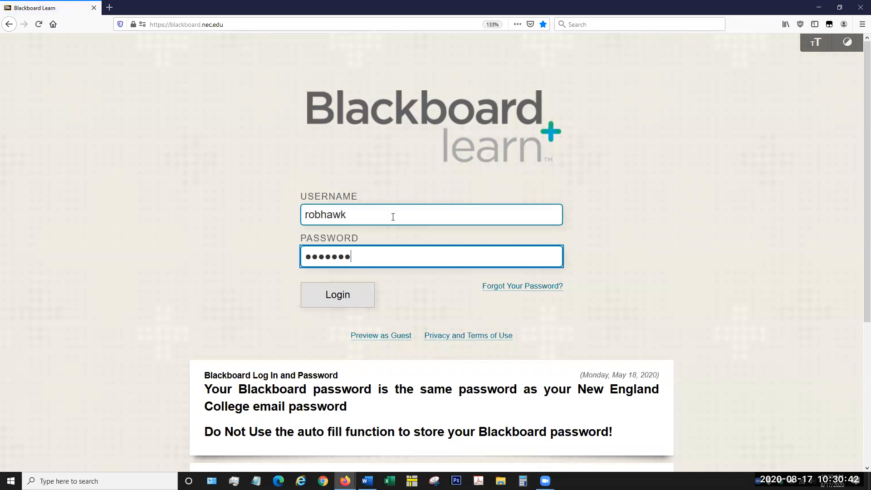
{"action": "key", "text": "Return"}
Step: Sign in again with the student account's username and password, and open the test course
{"action": "type", "text": "robhawk"}
{"action": "key", "text": "Tab"}
{"action": "type", "text": "••••••••"}
{"action": "key", "text": "Return"}
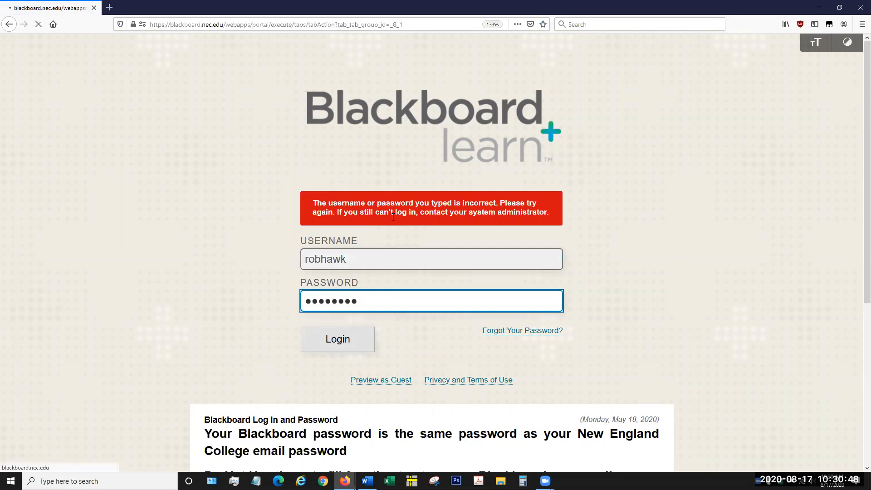
{"action": "left_click", "coordinate": [552, 223]}
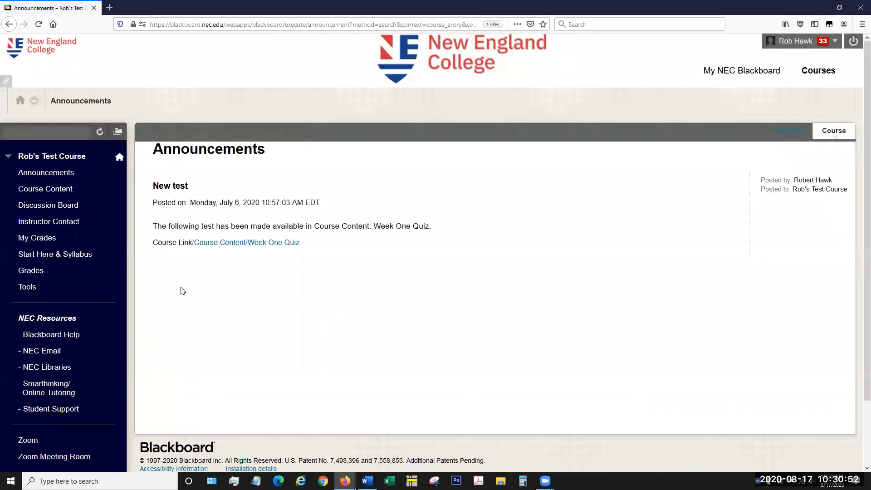
Step: Open the Groups page from the course tools in the student view
{"action": "scroll", "coordinate": [109, 273], "scroll_direction": "down", "scroll_amount": 2}
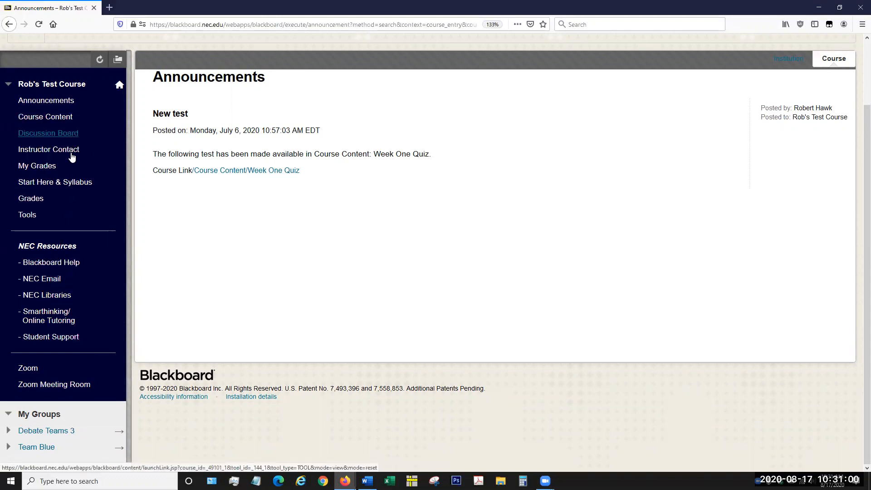
{"action": "left_click", "coordinate": [41, 215]}
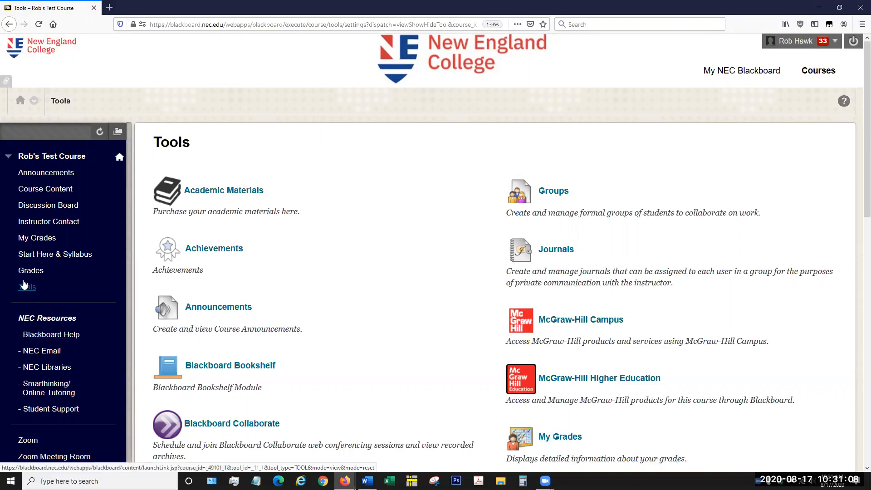
{"action": "left_click", "coordinate": [546, 193]}
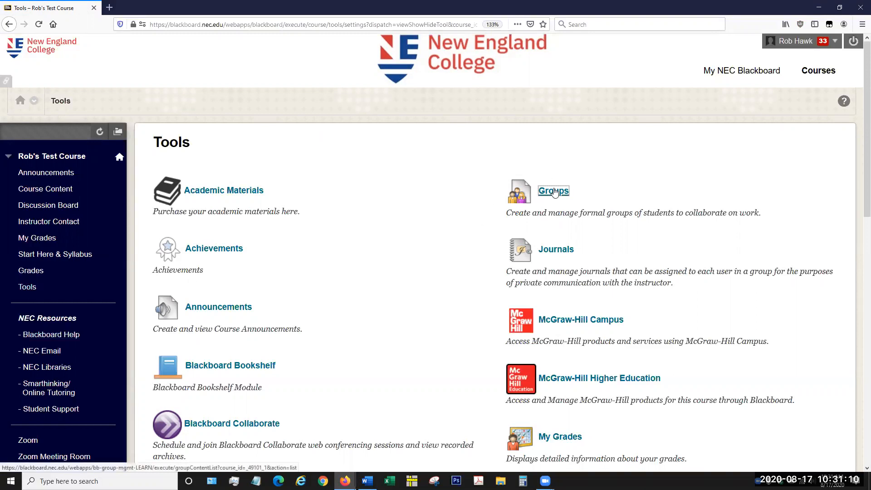
Step: Sign up for Team Orange through its sign-up sheet and look over the group's page
{"action": "scroll", "coordinate": [440, 235], "scroll_direction": "down", "scroll_amount": 3}
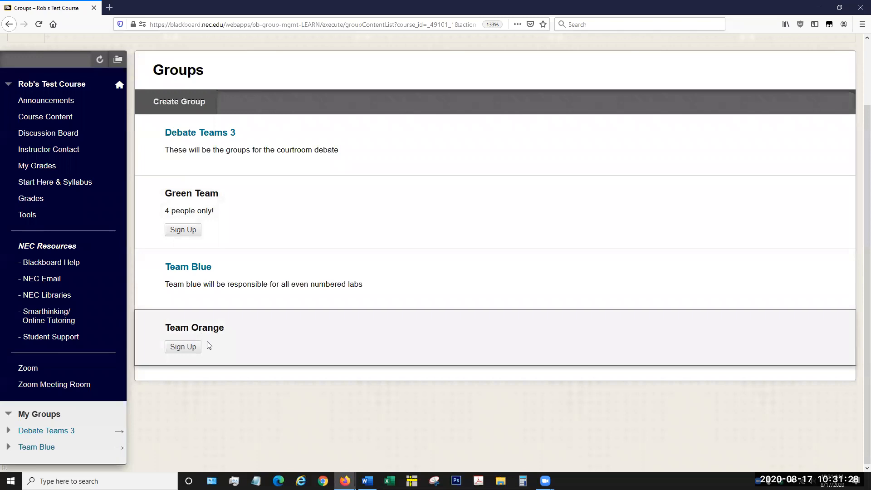
{"action": "left_click", "coordinate": [183, 347]}
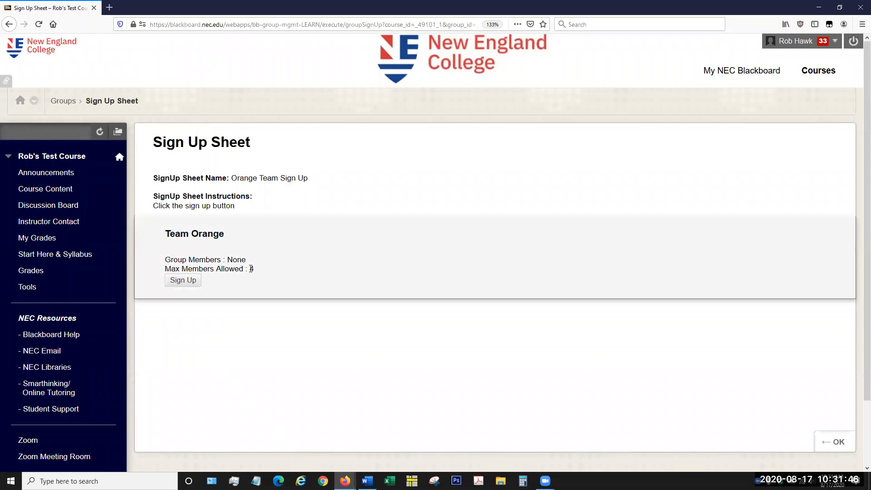
{"action": "left_click", "coordinate": [196, 285]}
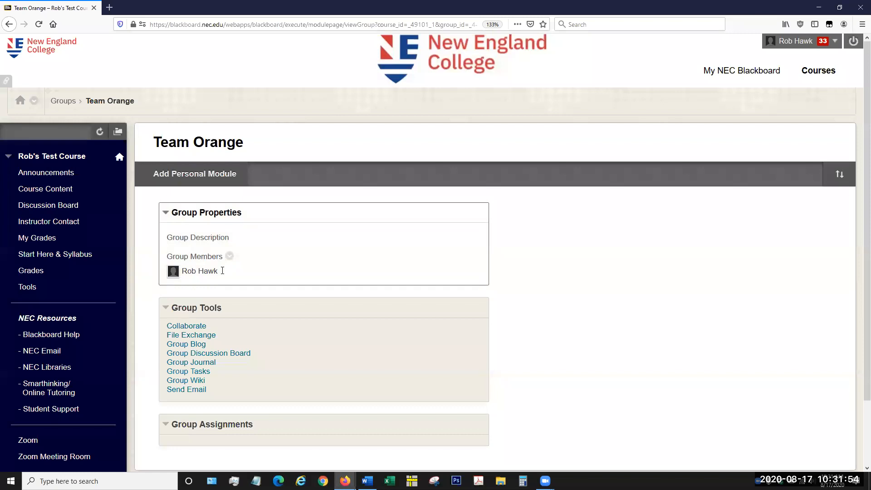
{"action": "scroll", "coordinate": [407, 295], "scroll_direction": "down", "scroll_amount": 3}
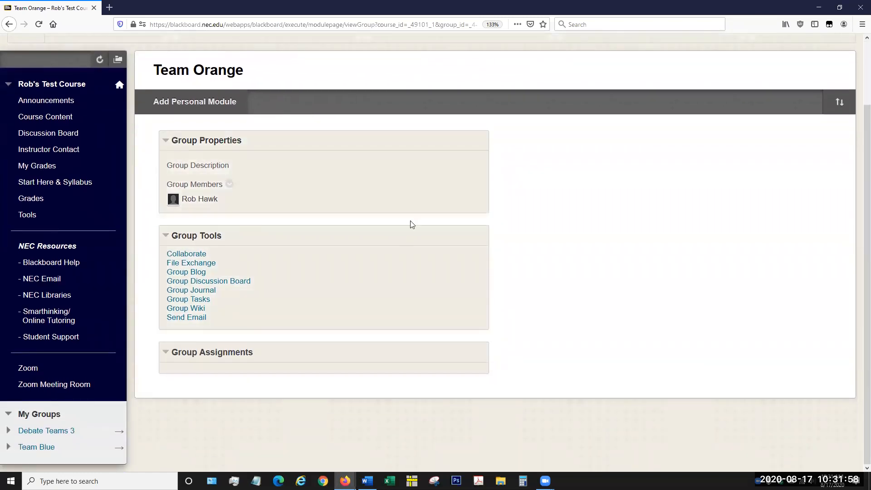
{"action": "scroll", "coordinate": [690, 100], "scroll_direction": "up", "scroll_amount": 3}
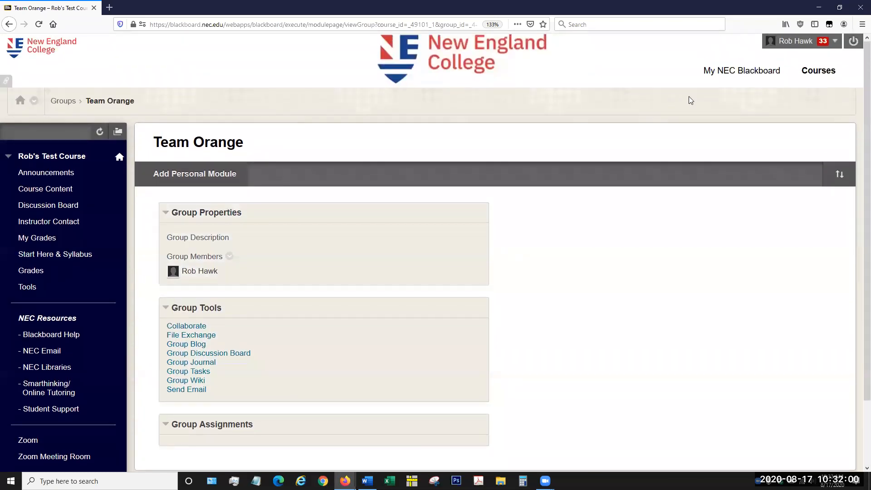
Step: Log out of the student account and sign back in with the instructor username and password
{"action": "left_click", "coordinate": [853, 41]}
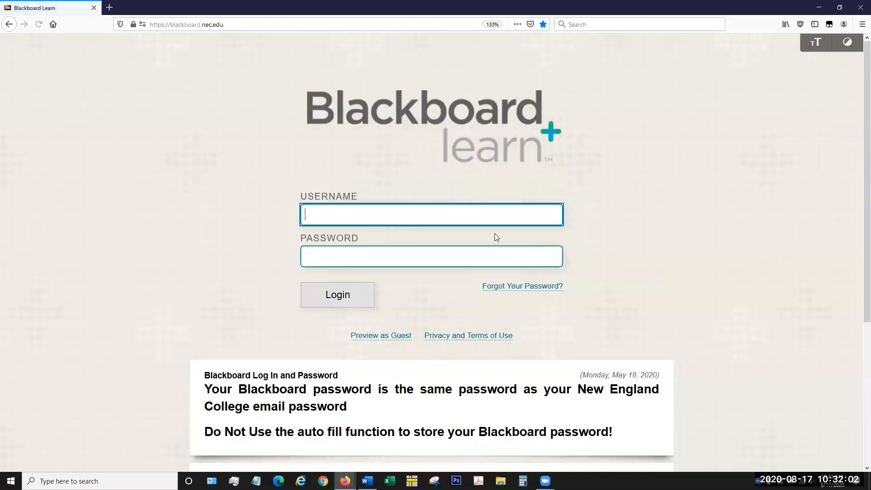
{"action": "type", "text": "rhawk"}
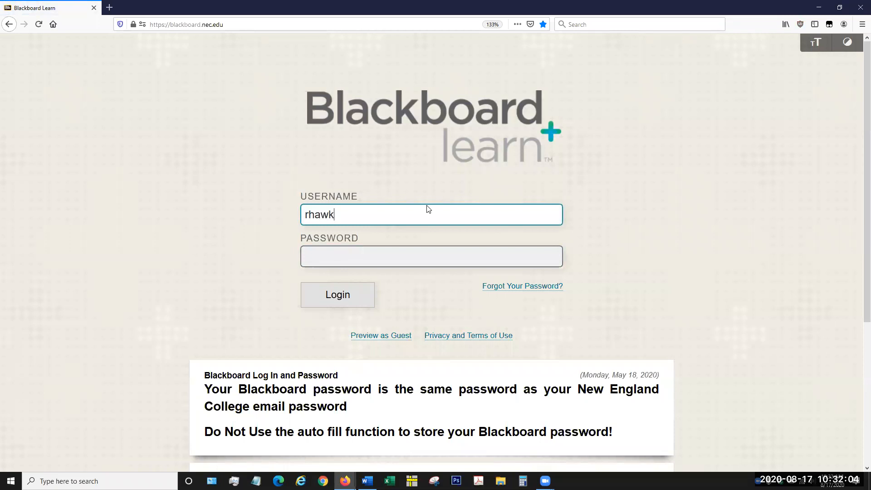
{"action": "key", "text": "Tab"}
{"action": "type", "text": "********"}
{"action": "key", "text": "Return"}
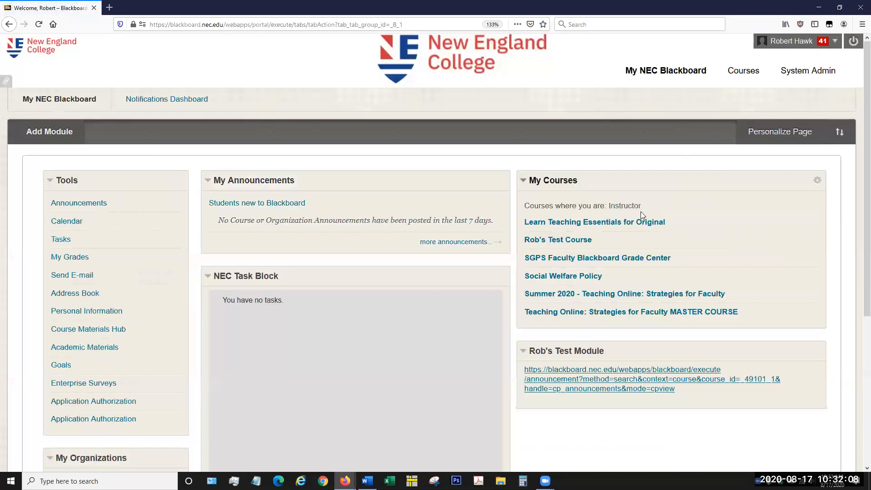
Step: Open the test course's group management list and bring up the options for creating a new group
{"action": "left_click", "coordinate": [564, 241]}
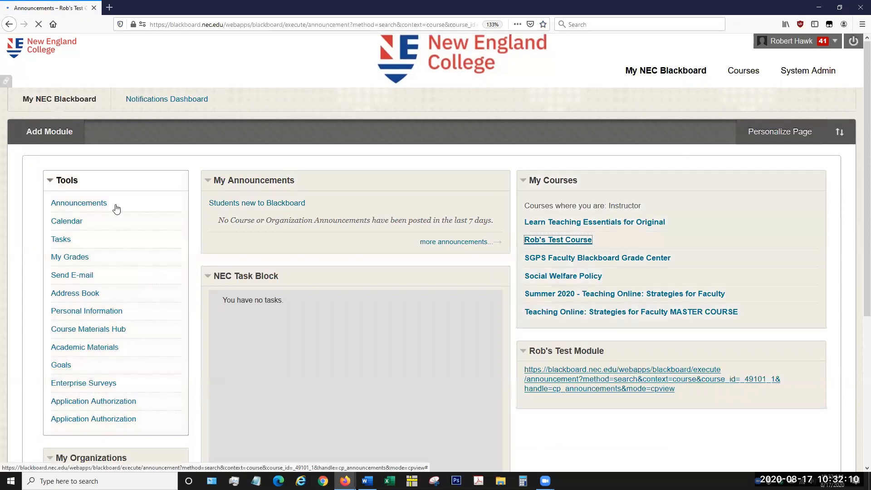
{"action": "scroll", "coordinate": [53, 333], "scroll_direction": "down", "scroll_amount": 3}
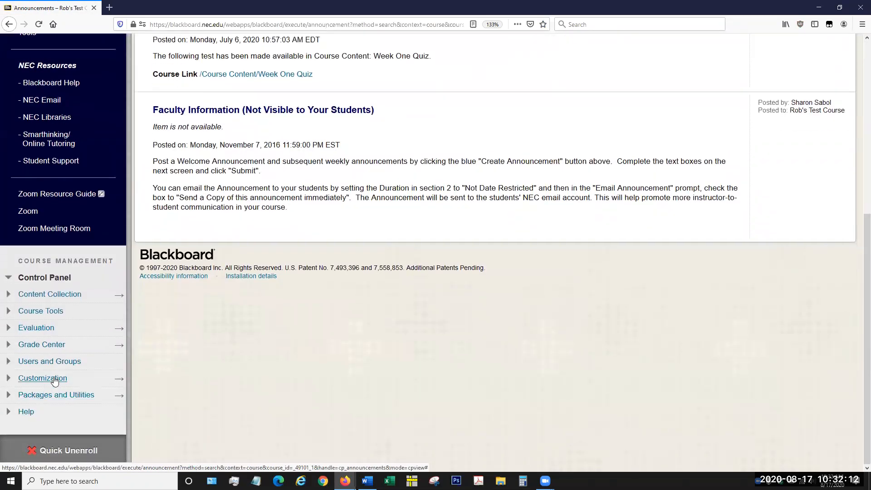
{"action": "left_click", "coordinate": [49, 362]}
{"action": "left_click", "coordinate": [31, 375]}
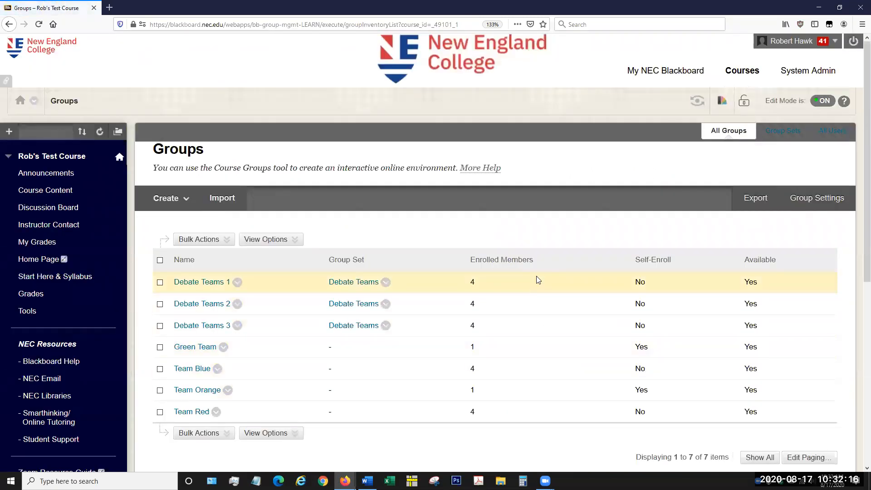
{"action": "left_click", "coordinate": [168, 197]}
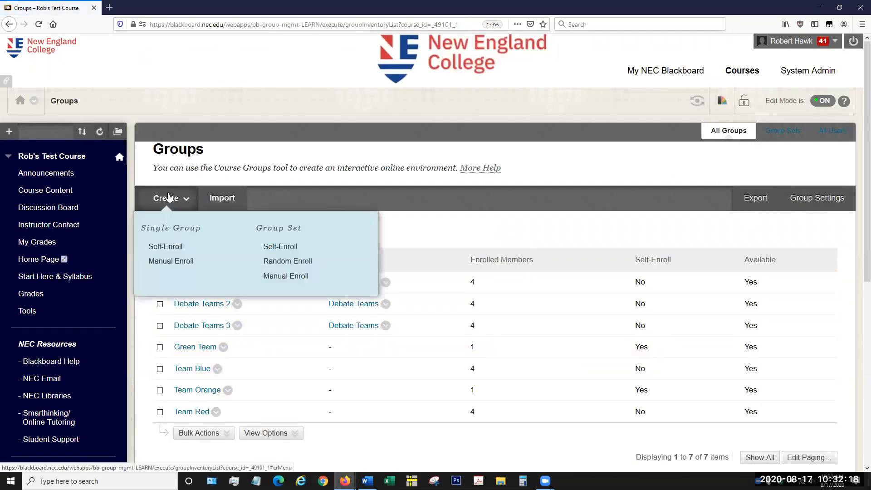
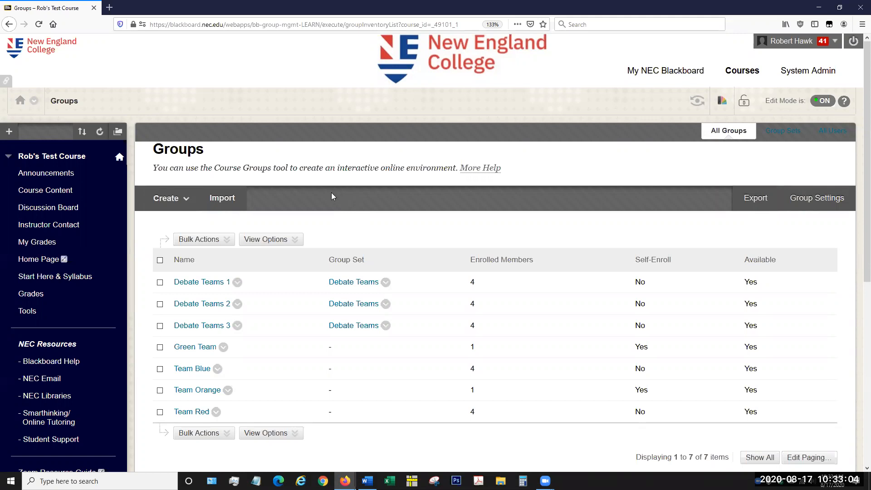
Step: Start a manual-enroll group set and name it "Group Project"
{"action": "left_click", "coordinate": [184, 200]}
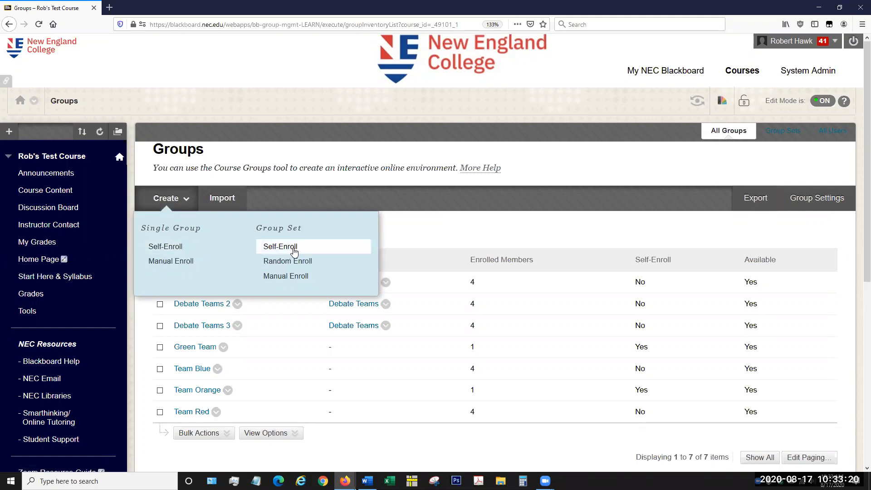
{"action": "left_click", "coordinate": [287, 277]}
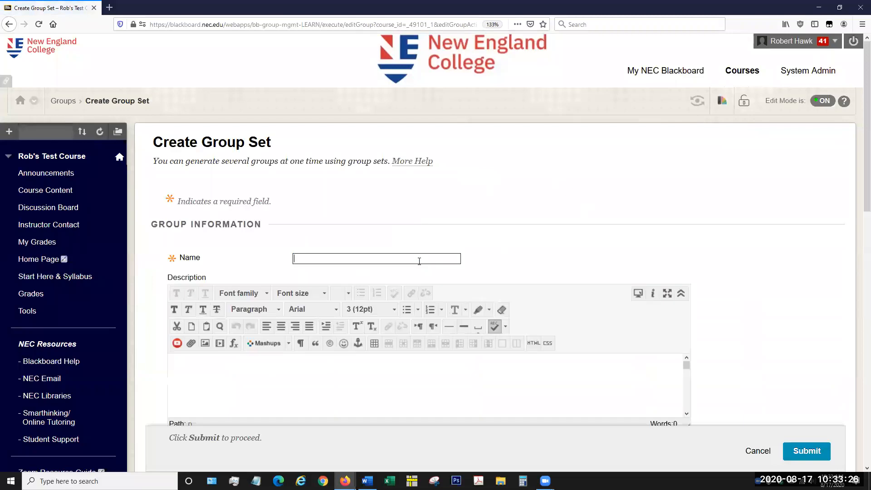
{"action": "left_click", "coordinate": [420, 258]}
{"action": "left_click", "coordinate": [438, 227]}
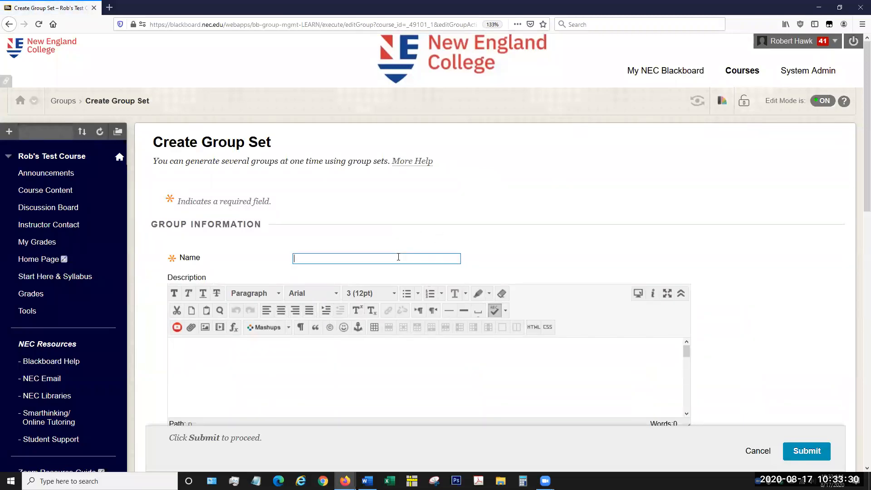
{"action": "left_click", "coordinate": [398, 257]}
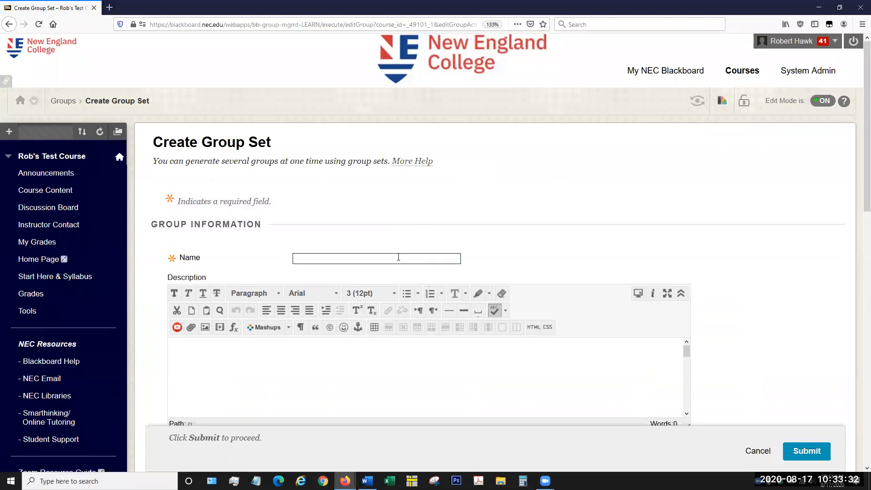
{"action": "type", "text": "Group Project"}
Step: Enter "This is your group for your group project" as the group set's description
{"action": "left_click", "coordinate": [393, 387]}
{"action": "scroll", "coordinate": [661, 281], "scroll_direction": "down", "scroll_amount": 3}
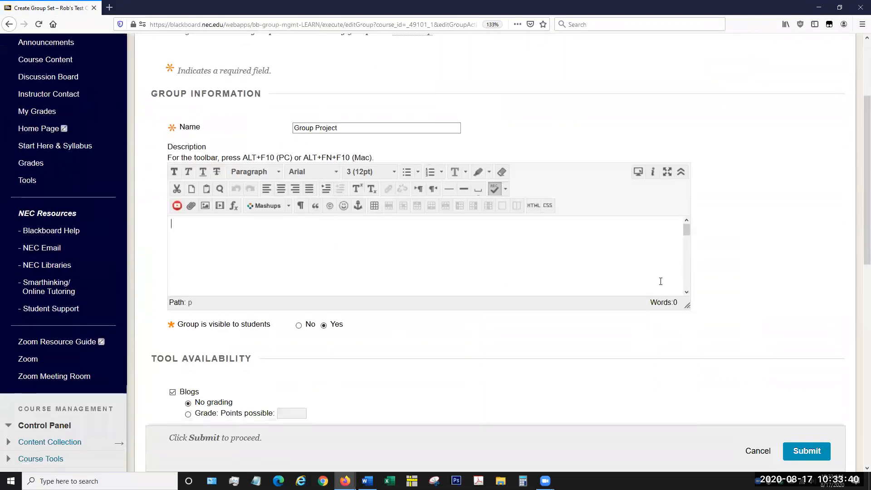
{"action": "type", "text": "This is your group for your group "}
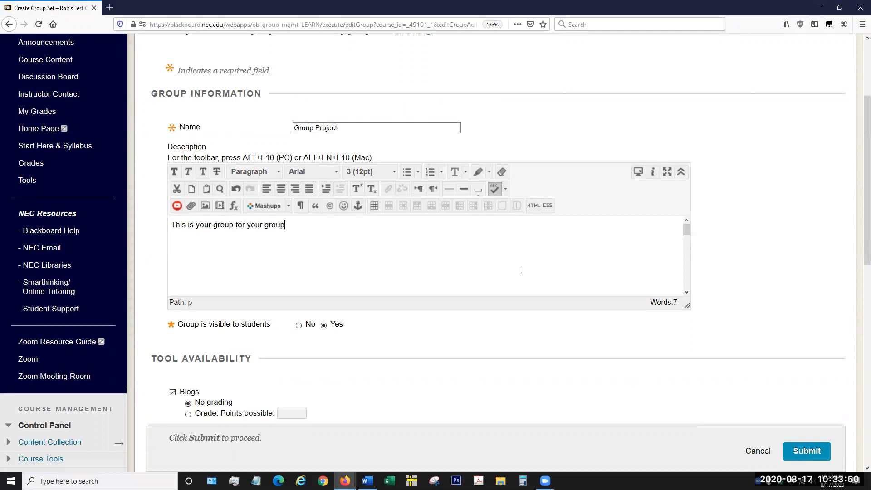
{"action": "type", "text": "project"}
Step: Turn off Academic Materials, Blackboard Collaborate Ultra and Content Market Tools in the group set's tool availability
{"action": "scroll", "coordinate": [443, 332], "scroll_direction": "down", "scroll_amount": 3}
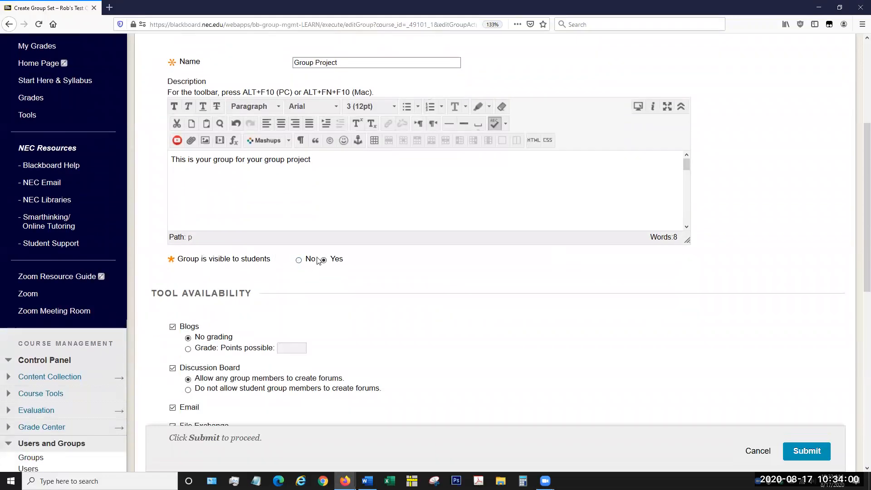
{"action": "scroll", "coordinate": [374, 307], "scroll_direction": "down", "scroll_amount": 2}
{"action": "scroll", "coordinate": [384, 290], "scroll_direction": "down", "scroll_amount": 4}
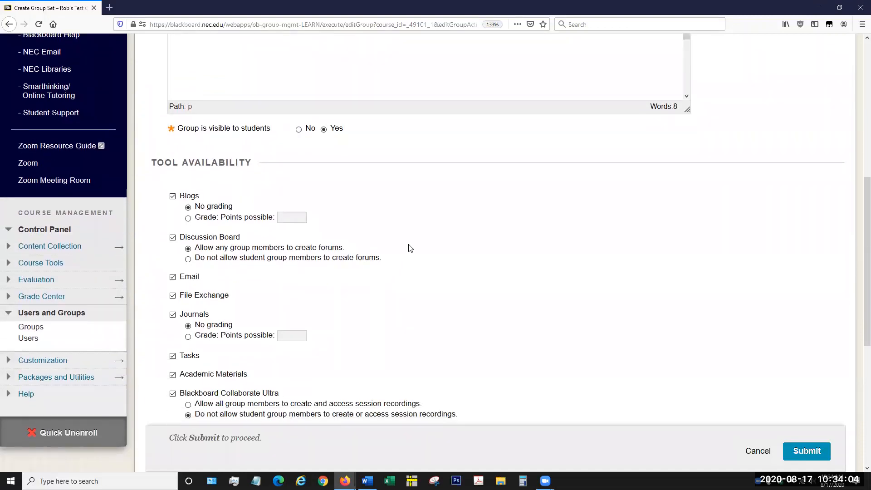
{"action": "scroll", "coordinate": [372, 227], "scroll_direction": "down", "scroll_amount": 3}
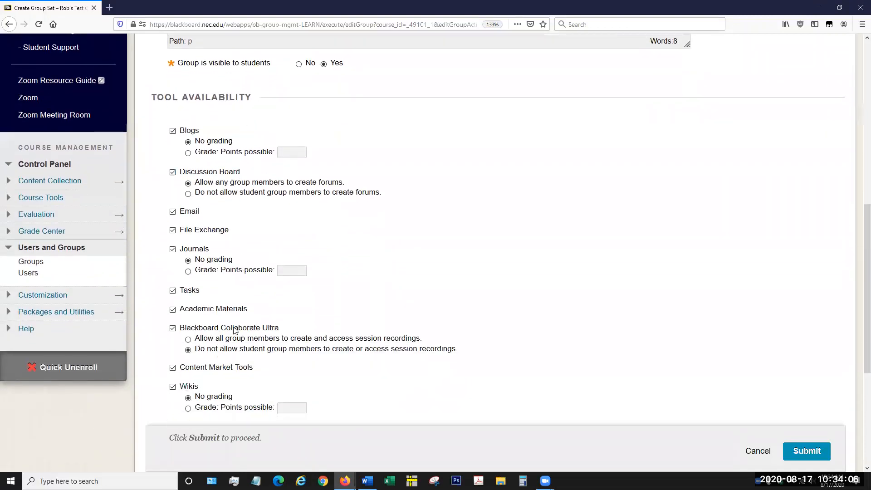
{"action": "left_click", "coordinate": [173, 310]}
{"action": "left_click", "coordinate": [172, 328]}
{"action": "left_click", "coordinate": [172, 367]}
Step: Set the number of groups to 3, select creating a smart view for each group, and submit the group set
{"action": "scroll", "coordinate": [447, 342], "scroll_direction": "down", "scroll_amount": 1}
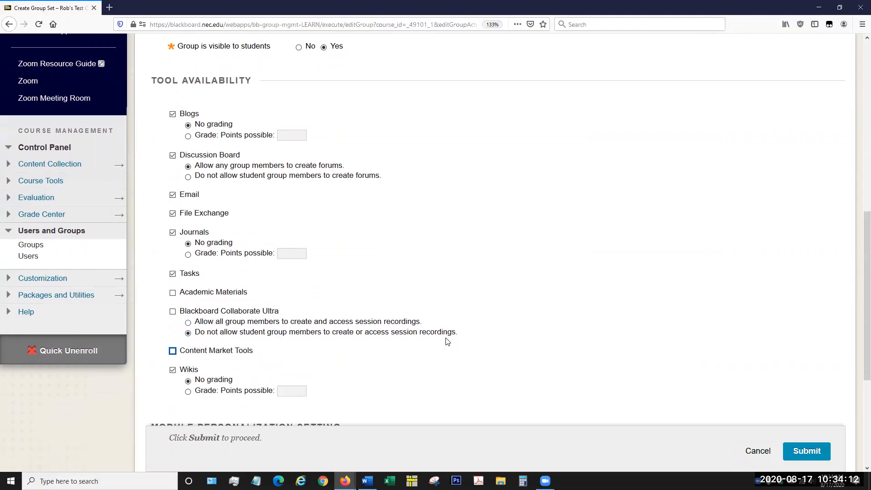
{"action": "scroll", "coordinate": [447, 341], "scroll_direction": "down", "scroll_amount": 5}
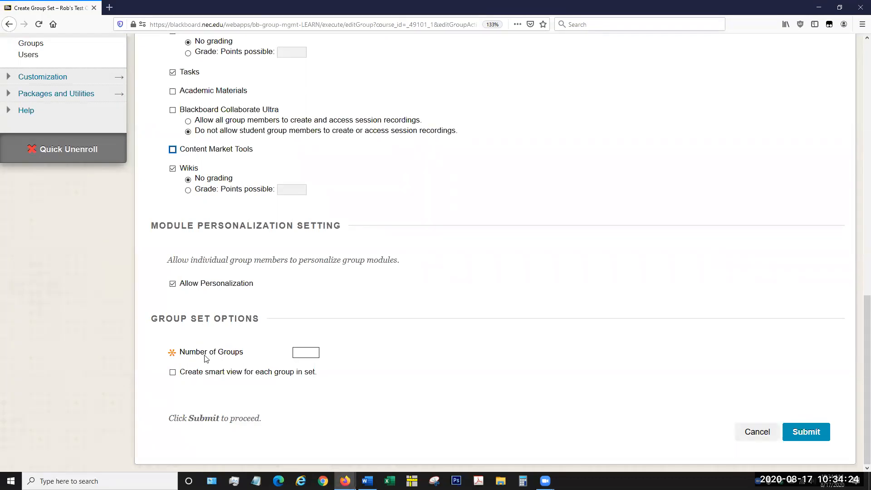
{"action": "left_click", "coordinate": [303, 356]}
{"action": "type", "text": "36"}
{"action": "left_click", "coordinate": [173, 374]}
{"action": "left_click", "coordinate": [794, 431]}
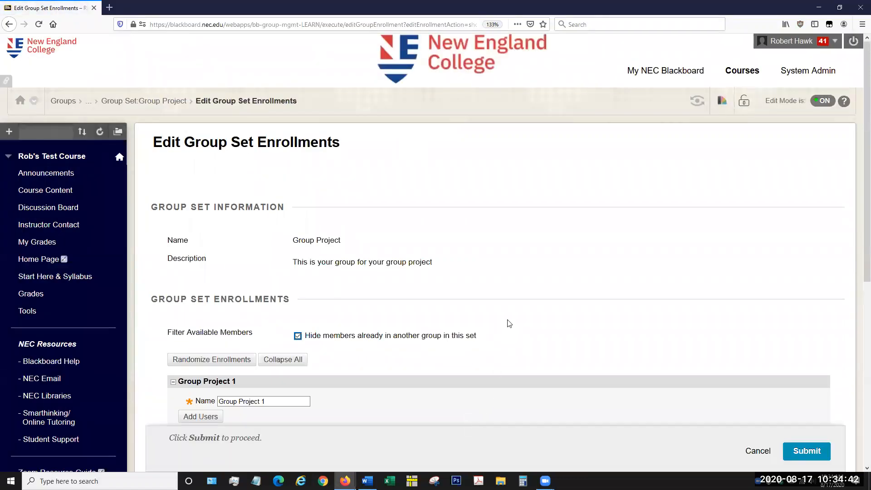
Step: Examine the group set's enrollment page, including the member filter, the randomize option and the user controls for each group
{"action": "scroll", "coordinate": [508, 319], "scroll_direction": "down", "scroll_amount": 2}
{"action": "scroll", "coordinate": [517, 255], "scroll_direction": "down", "scroll_amount": 2}
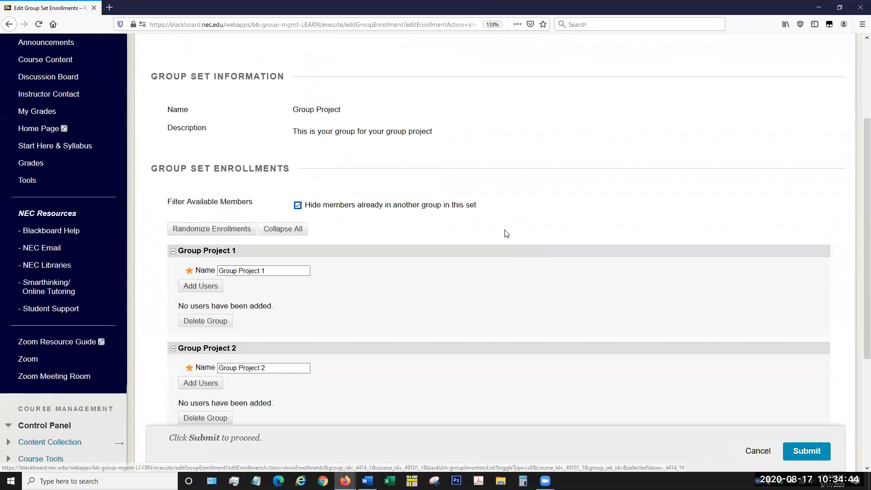
{"action": "scroll", "coordinate": [501, 243], "scroll_direction": "up", "scroll_amount": 3}
{"action": "scroll", "coordinate": [503, 242], "scroll_direction": "up", "scroll_amount": 1}
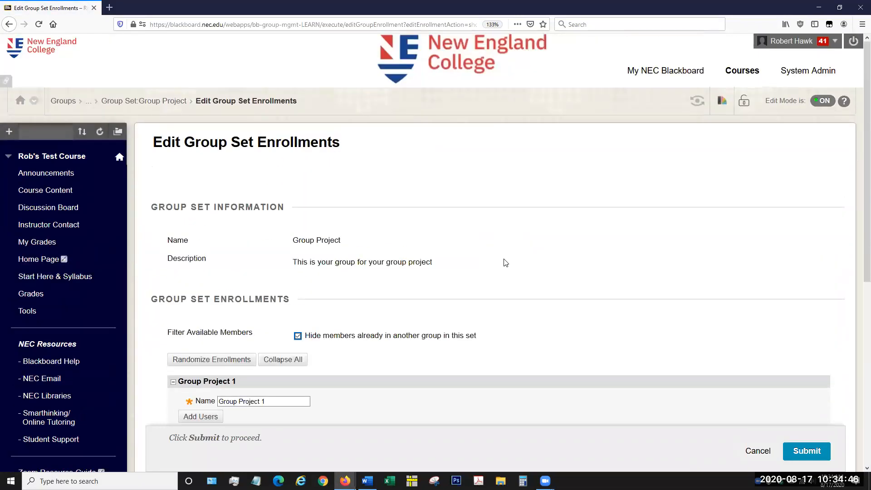
{"action": "scroll", "coordinate": [506, 263], "scroll_direction": "down", "scroll_amount": 2}
{"action": "scroll", "coordinate": [506, 264], "scroll_direction": "down", "scroll_amount": 2}
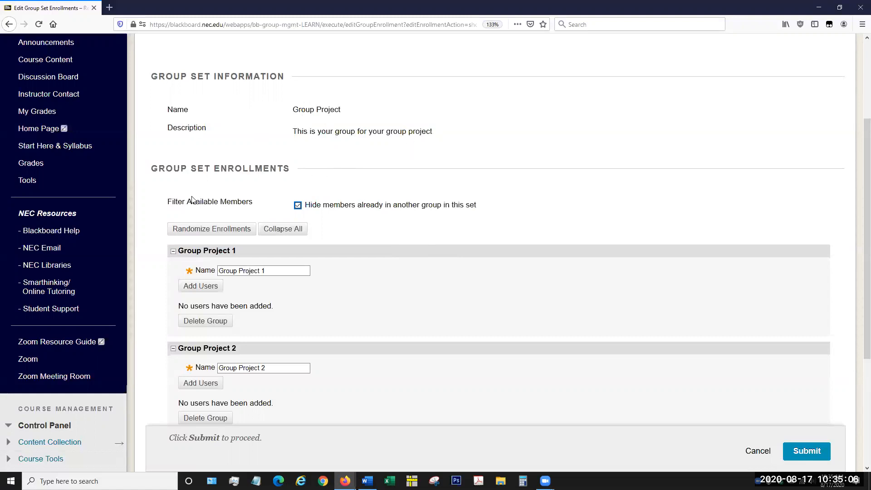
{"action": "scroll", "coordinate": [200, 177], "scroll_direction": "down", "scroll_amount": 2}
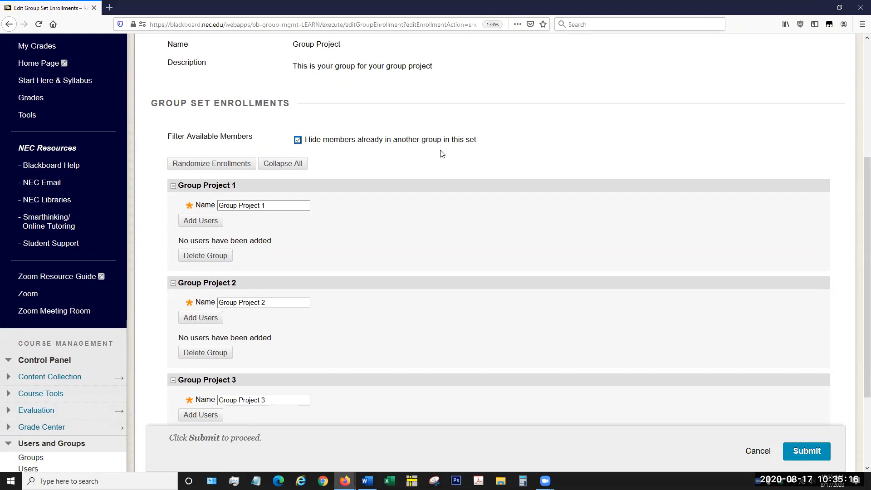
{"action": "scroll", "coordinate": [438, 154], "scroll_direction": "down", "scroll_amount": 1}
{"action": "scroll", "coordinate": [439, 153], "scroll_direction": "down", "scroll_amount": 3}
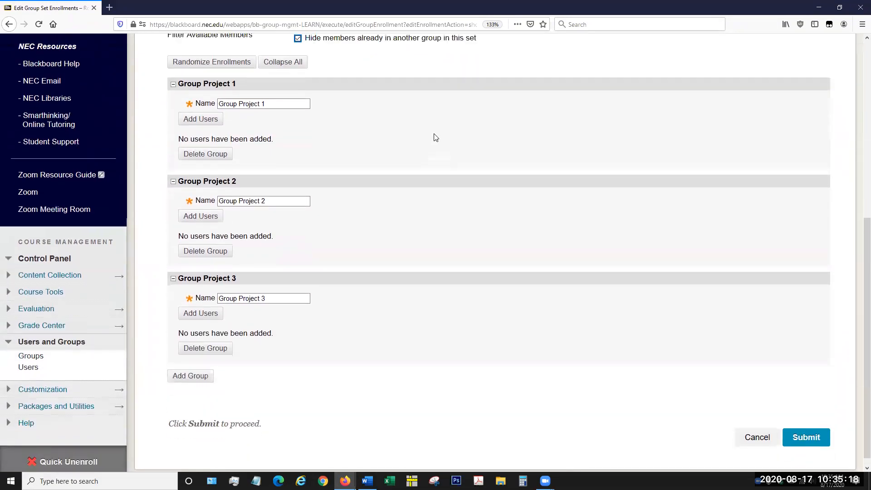
{"action": "scroll", "coordinate": [434, 137], "scroll_direction": "up", "scroll_amount": 2}
{"action": "scroll", "coordinate": [350, 136], "scroll_direction": "up", "scroll_amount": 3}
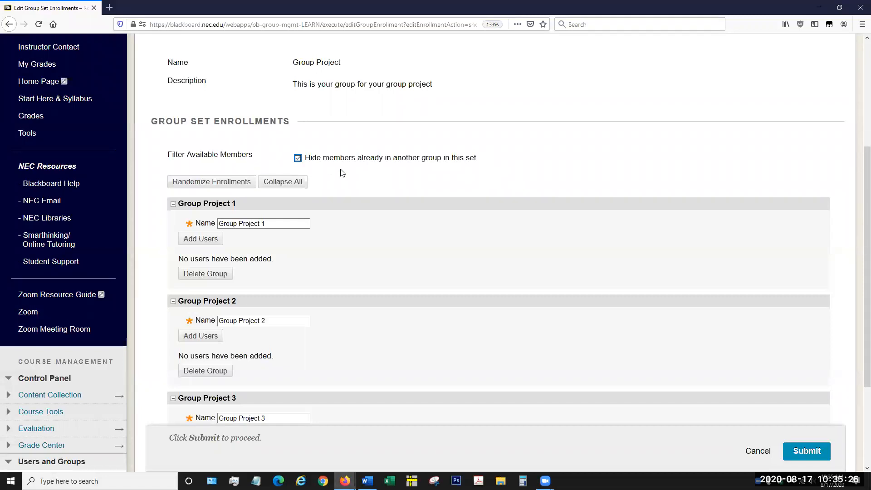
{"action": "scroll", "coordinate": [342, 171], "scroll_direction": "down", "scroll_amount": 3}
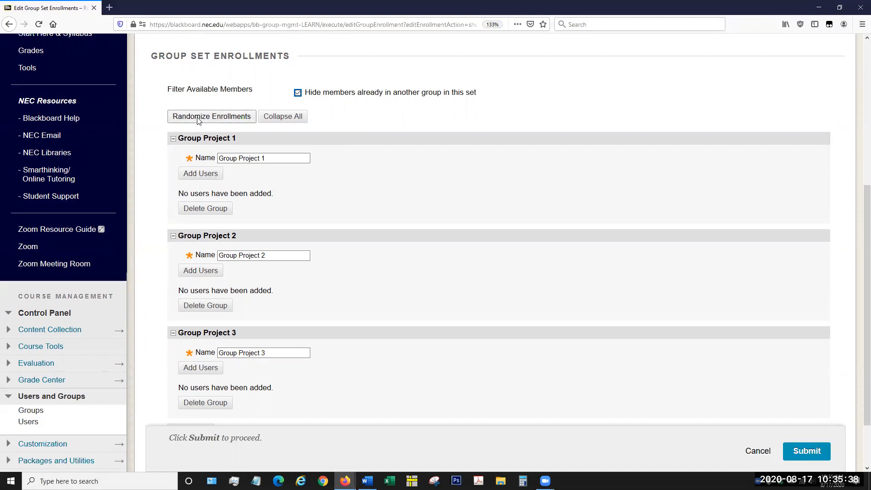
{"action": "scroll", "coordinate": [205, 119], "scroll_direction": "down", "scroll_amount": 2}
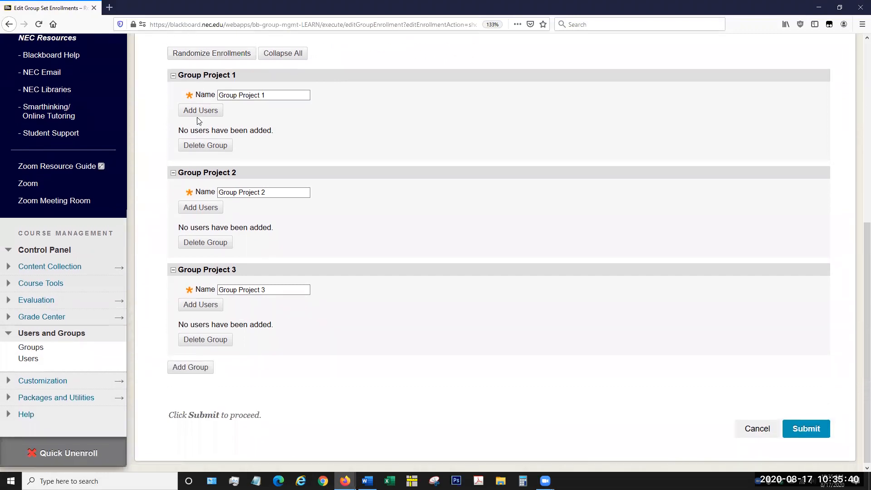
Step: Randomize the group set's enrollments using the option "Randomly enroll only student users"
{"action": "scroll", "coordinate": [215, 119], "scroll_direction": "up", "scroll_amount": 2}
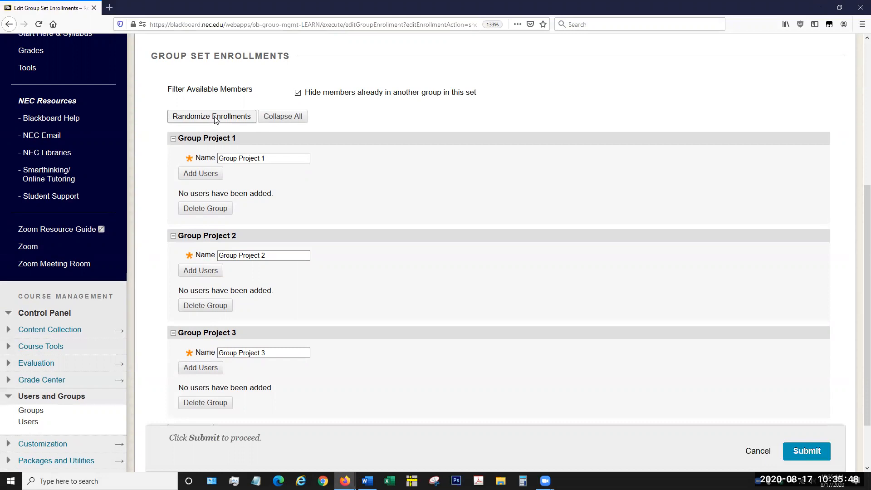
{"action": "left_click", "coordinate": [215, 117]}
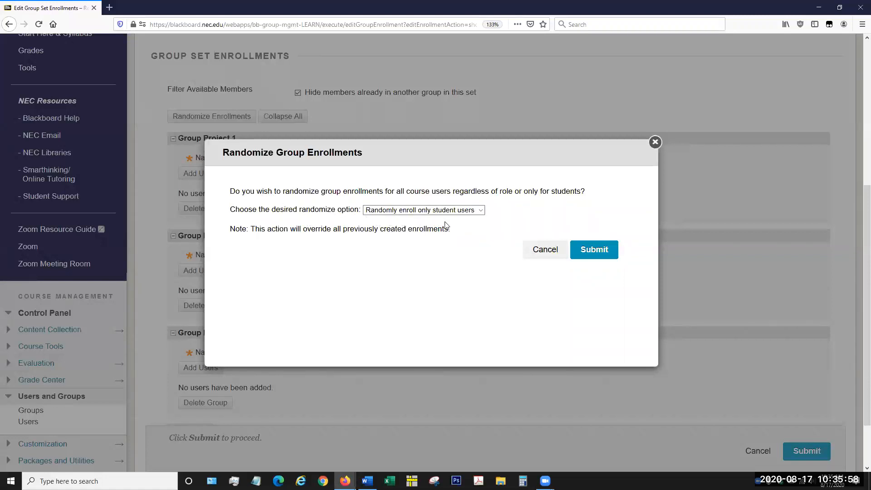
{"action": "left_click", "coordinate": [475, 211]}
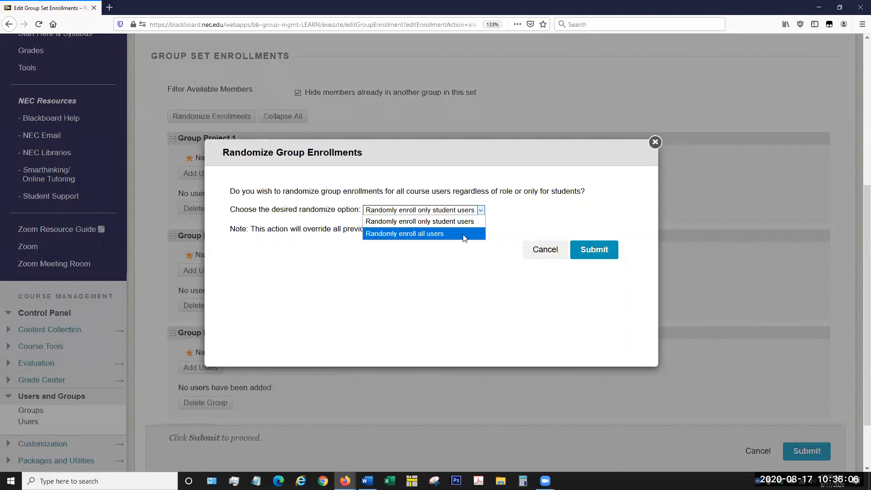
{"action": "left_click", "coordinate": [471, 210]}
{"action": "left_click", "coordinate": [471, 211]}
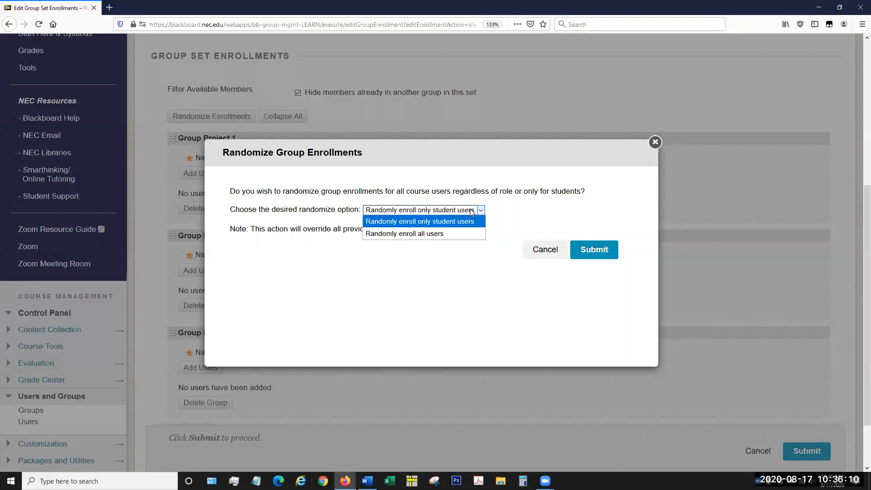
{"action": "left_click", "coordinate": [471, 212]}
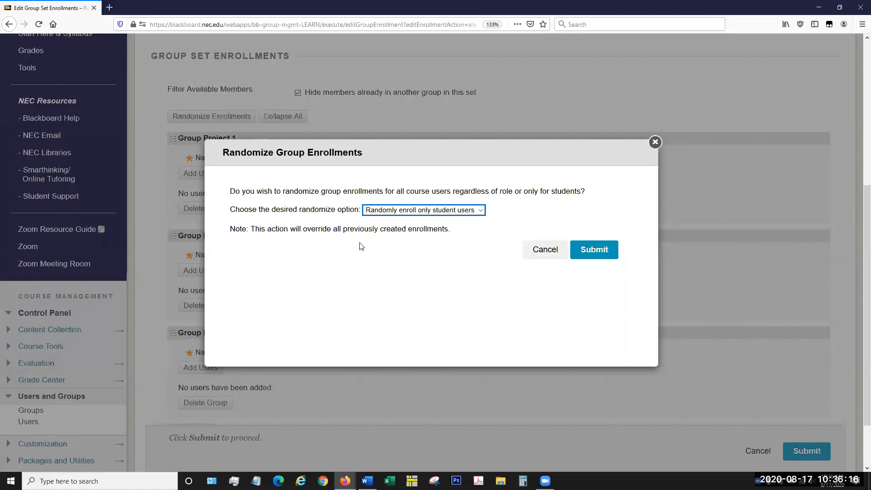
{"action": "left_click", "coordinate": [602, 252]}
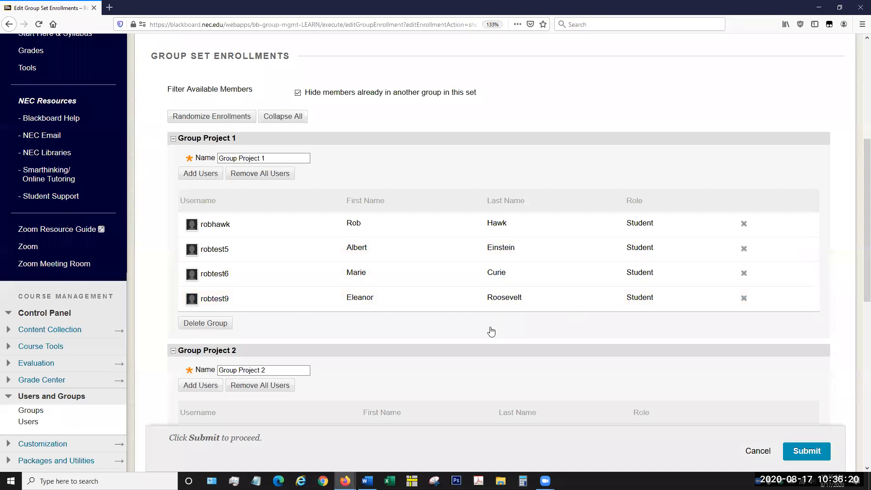
Step: Review the members assigned to Group Project 1, 2 and 3
{"action": "scroll", "coordinate": [473, 301], "scroll_direction": "down", "scroll_amount": 5}
{"action": "scroll", "coordinate": [475, 304], "scroll_direction": "down", "scroll_amount": 5}
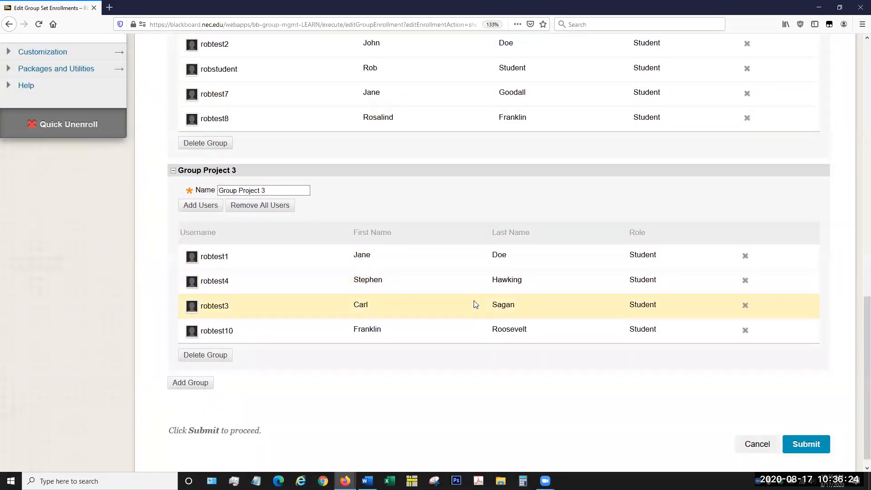
{"action": "scroll", "coordinate": [475, 304], "scroll_direction": "up", "scroll_amount": 7}
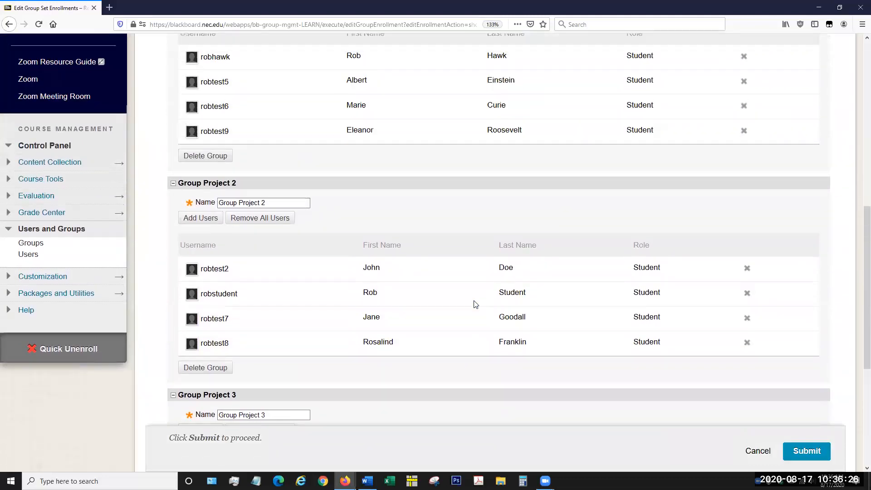
{"action": "scroll", "coordinate": [475, 304], "scroll_direction": "up", "scroll_amount": 4}
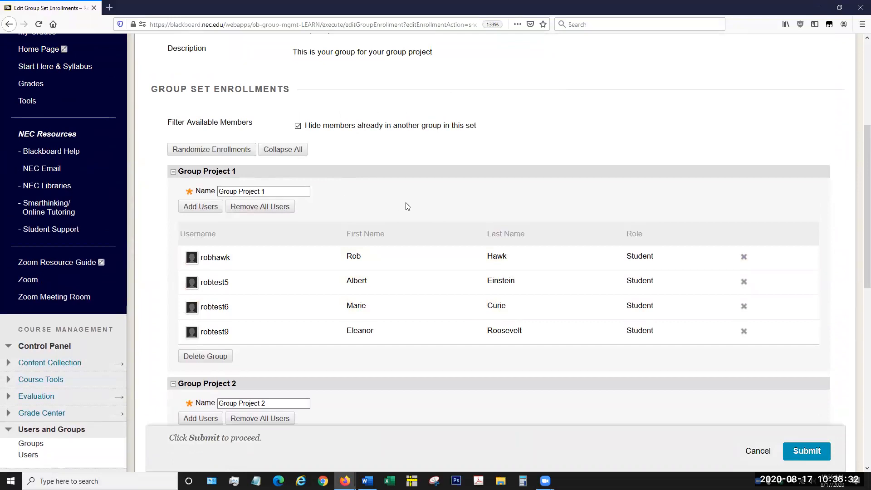
{"action": "scroll", "coordinate": [407, 206], "scroll_direction": "down", "scroll_amount": 5}
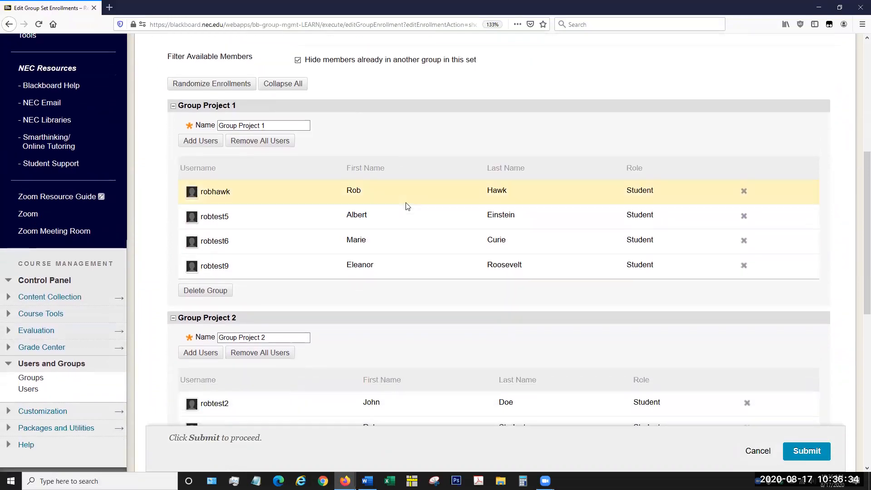
{"action": "scroll", "coordinate": [407, 206], "scroll_direction": "down", "scroll_amount": 5}
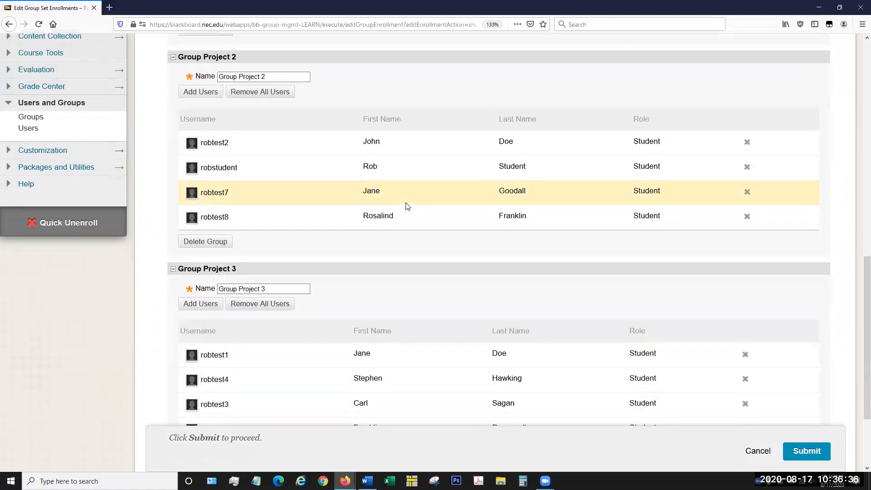
{"action": "scroll", "coordinate": [405, 234], "scroll_direction": "down", "scroll_amount": 2}
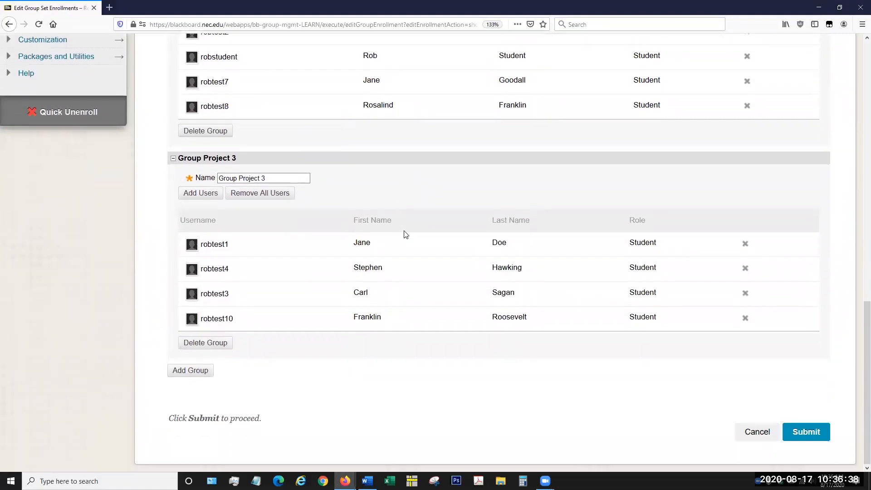
{"action": "scroll", "coordinate": [406, 234], "scroll_direction": "up", "scroll_amount": 1}
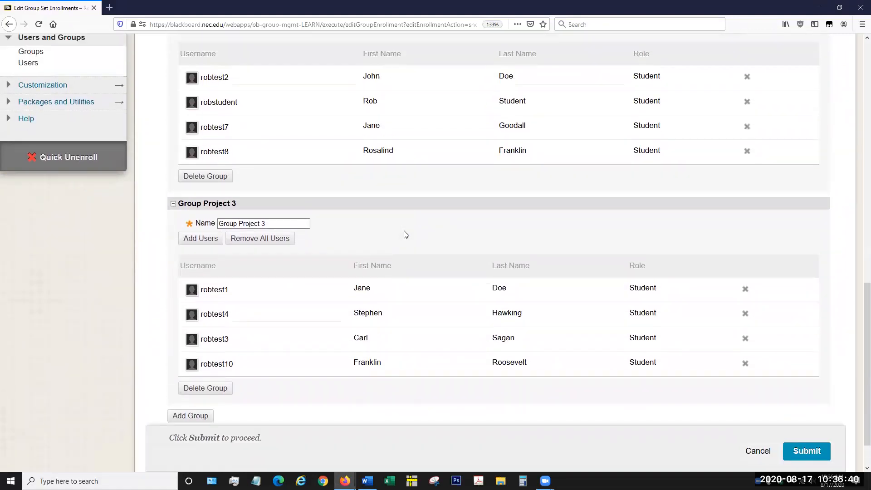
{"action": "scroll", "coordinate": [406, 234], "scroll_direction": "up", "scroll_amount": 3}
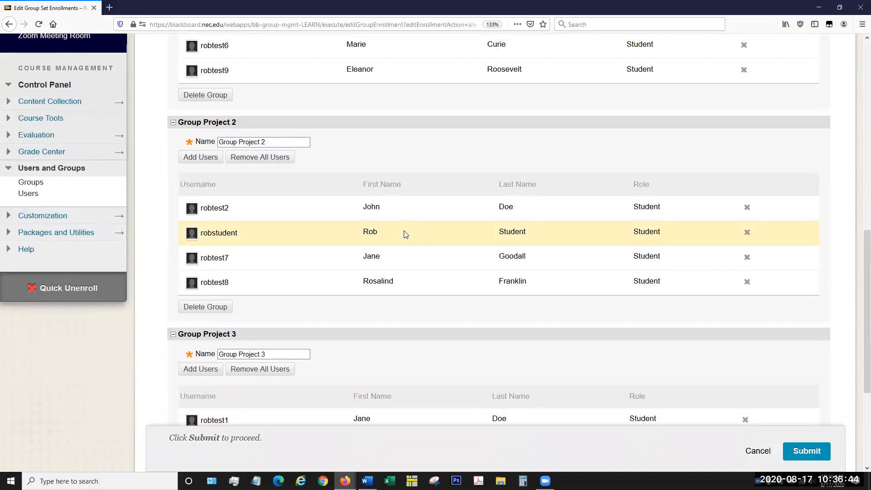
{"action": "scroll", "coordinate": [406, 234], "scroll_direction": "down", "scroll_amount": 1}
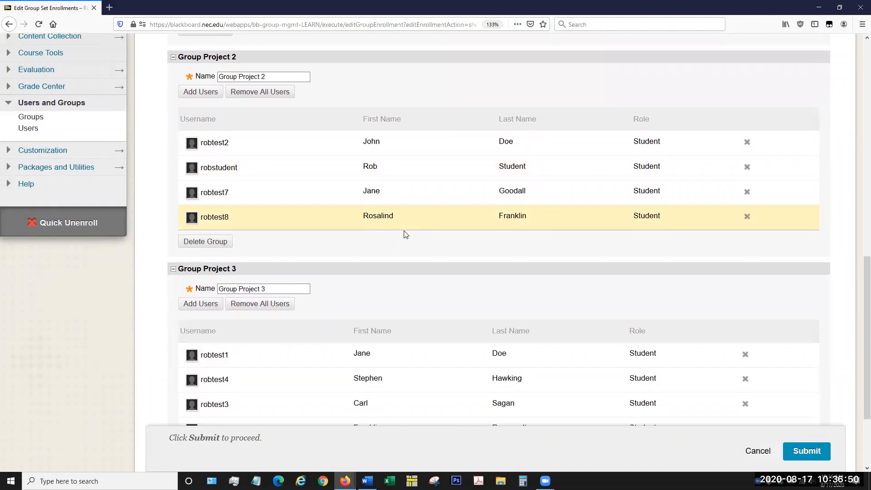
{"action": "scroll", "coordinate": [405, 234], "scroll_direction": "up", "scroll_amount": 4}
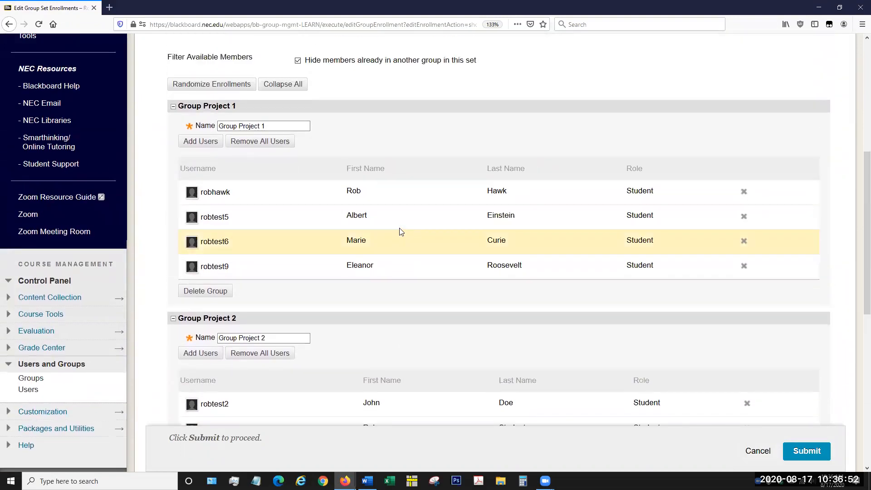
Step: Examine the group names, member lists and user removal controls for the groups in the Group Project set
{"action": "scroll", "coordinate": [401, 231], "scroll_direction": "up", "scroll_amount": 2}
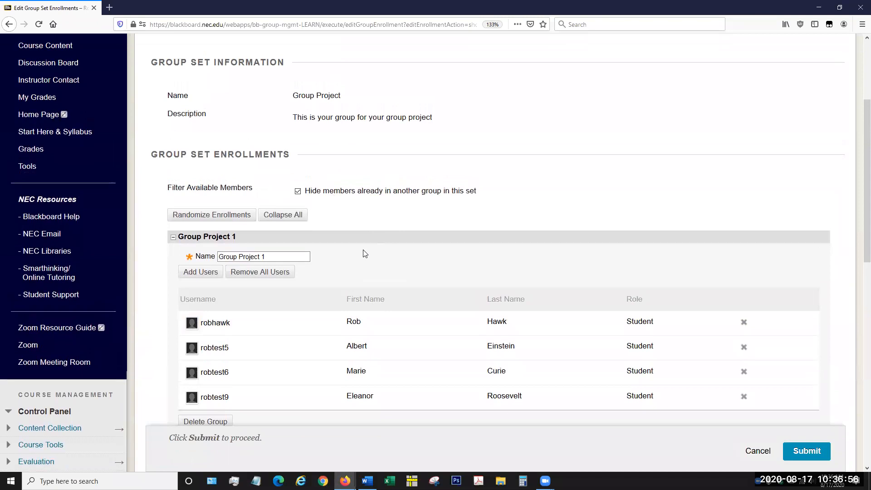
{"action": "left_click", "coordinate": [237, 257]}
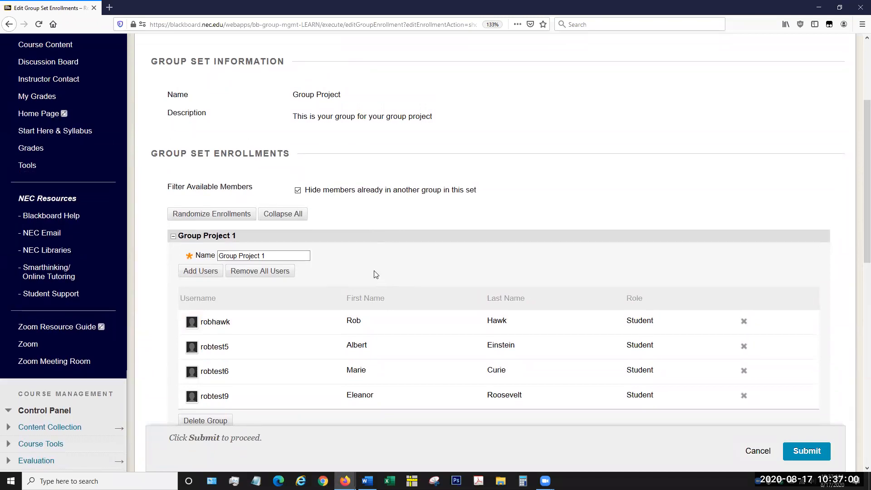
{"action": "scroll", "coordinate": [375, 274], "scroll_direction": "down", "scroll_amount": 2}
{"action": "scroll", "coordinate": [384, 172], "scroll_direction": "up", "scroll_amount": 4}
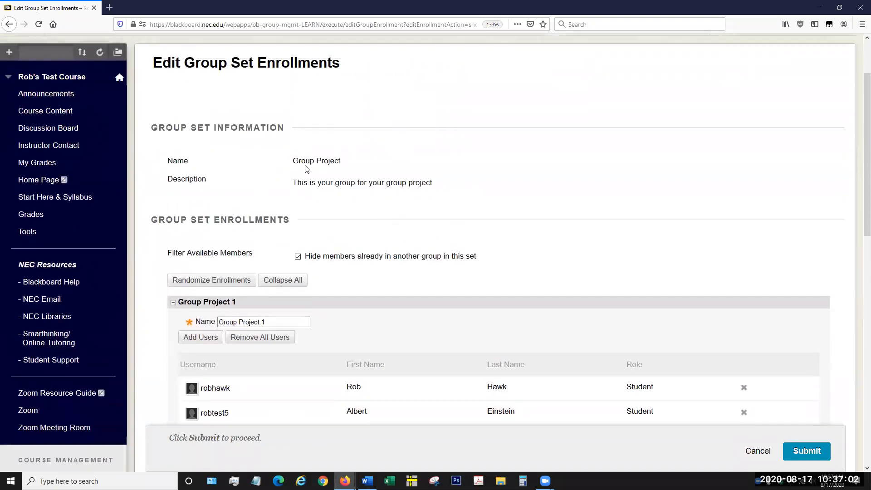
{"action": "scroll", "coordinate": [349, 262], "scroll_direction": "down", "scroll_amount": 4}
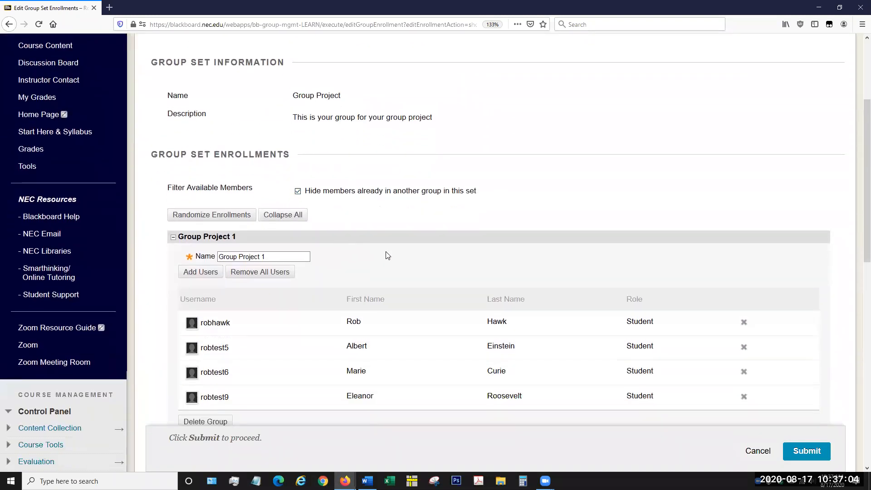
{"action": "scroll", "coordinate": [386, 252], "scroll_direction": "down", "scroll_amount": 10}
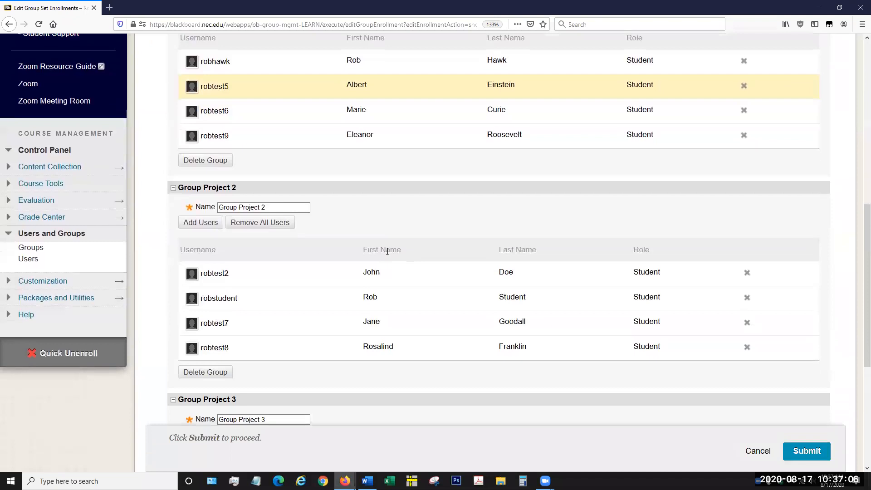
{"action": "scroll", "coordinate": [387, 252], "scroll_direction": "up", "scroll_amount": 2}
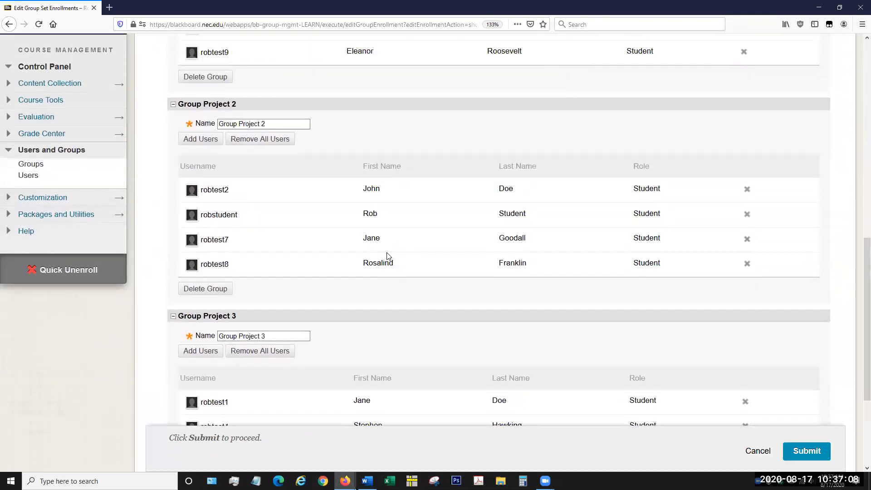
{"action": "scroll", "coordinate": [387, 254], "scroll_direction": "up", "scroll_amount": 6}
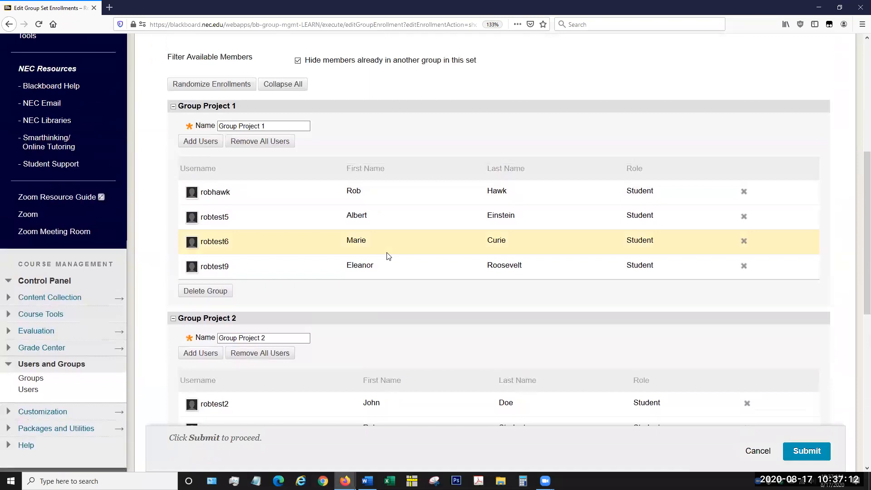
{"action": "scroll", "coordinate": [389, 256], "scroll_direction": "up", "scroll_amount": 2}
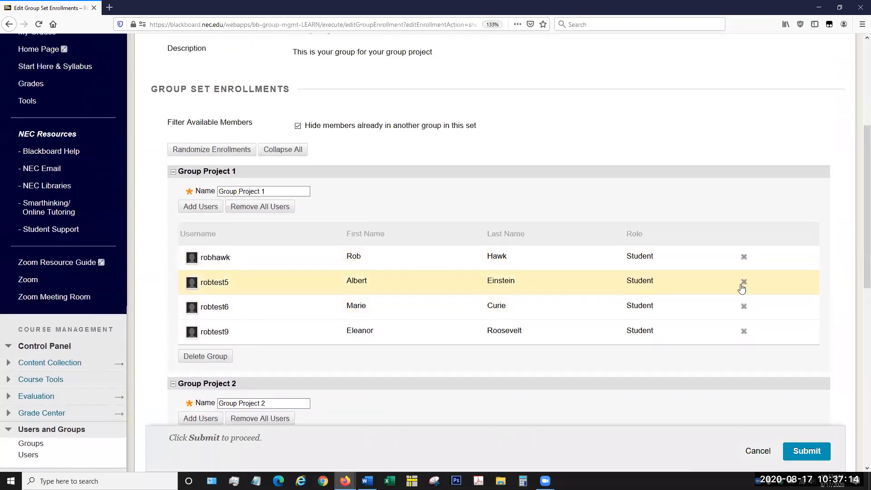
{"action": "scroll", "coordinate": [698, 324], "scroll_direction": "down", "scroll_amount": 1}
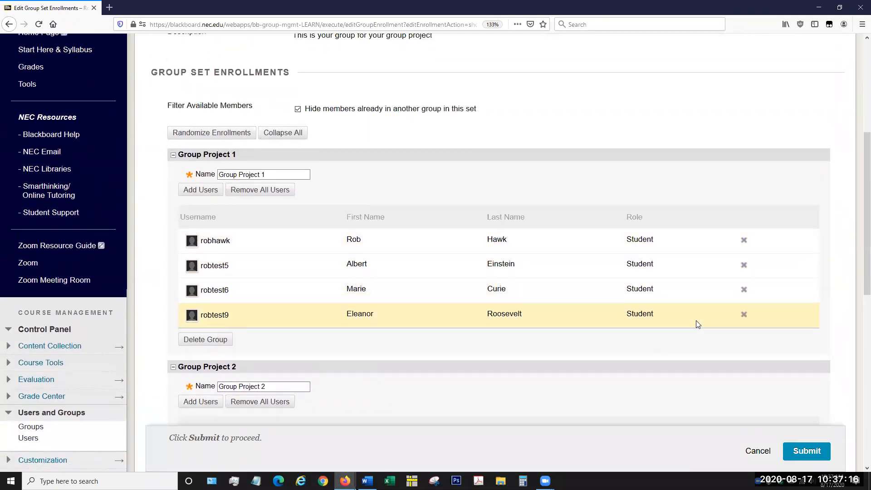
{"action": "scroll", "coordinate": [698, 324], "scroll_direction": "down", "scroll_amount": 1}
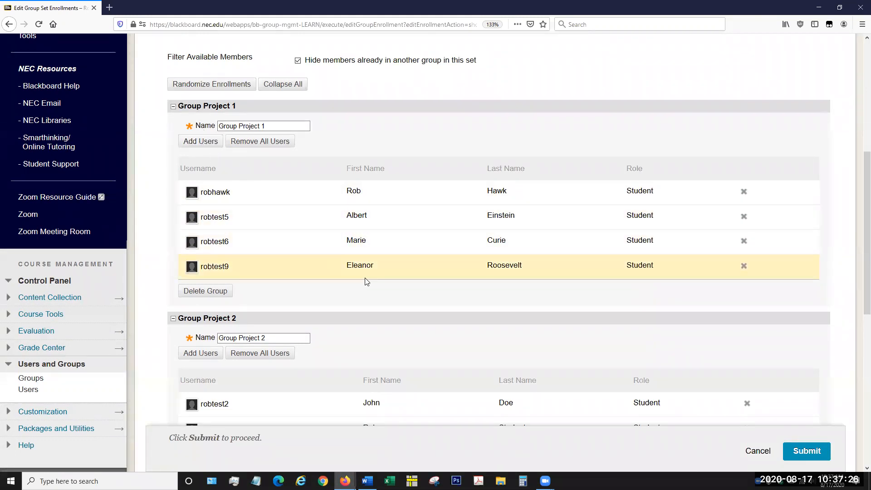
Step: Submit the Group Project set's enrollments and check the new groups in the Groups list
{"action": "scroll", "coordinate": [392, 292], "scroll_direction": "down", "scroll_amount": 5}
{"action": "scroll", "coordinate": [394, 293], "scroll_direction": "down", "scroll_amount": 9}
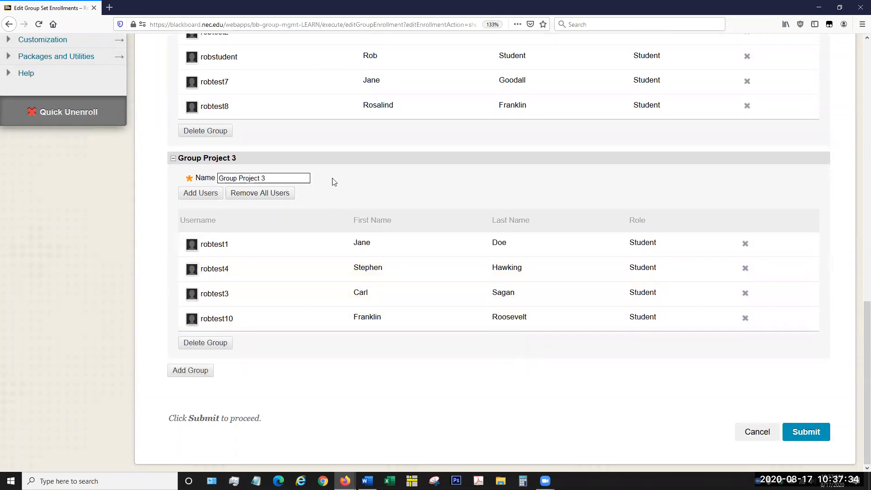
{"action": "left_click", "coordinate": [808, 434]}
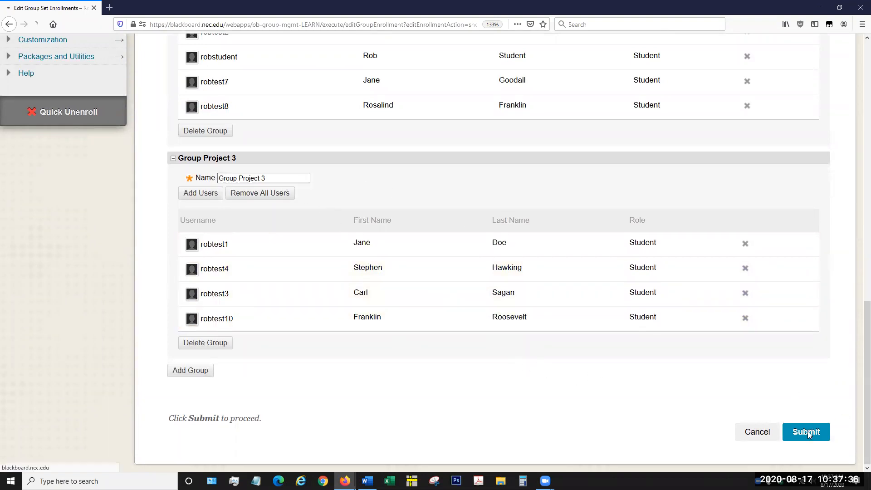
{"action": "scroll", "coordinate": [519, 235], "scroll_direction": "down", "scroll_amount": 3}
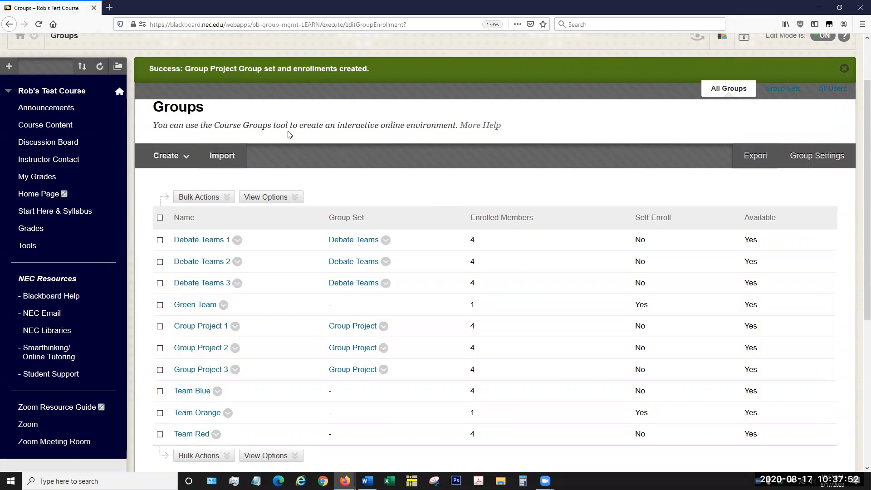
{"action": "scroll", "coordinate": [309, 156], "scroll_direction": "up", "scroll_amount": 2}
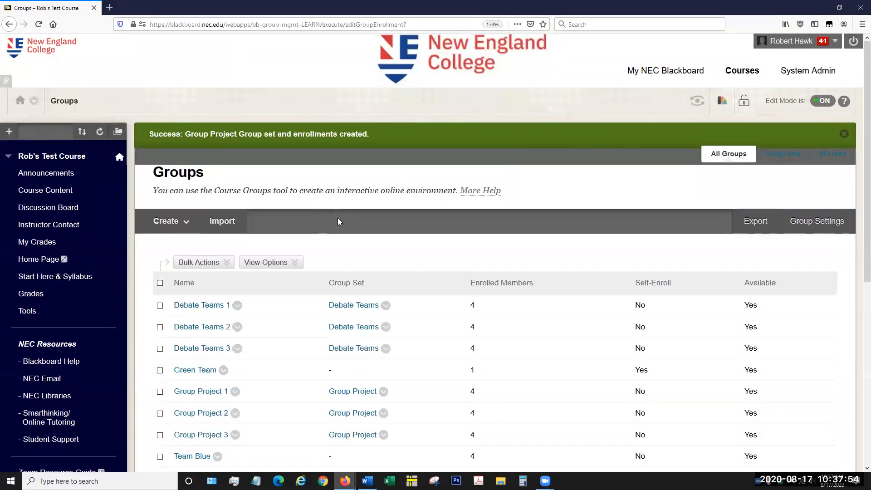
Step: Open the creation form for a self-enroll group set, look through its settings, and return to the Groups list
{"action": "scroll", "coordinate": [337, 222], "scroll_direction": "down", "scroll_amount": 2}
{"action": "left_click", "coordinate": [169, 156]}
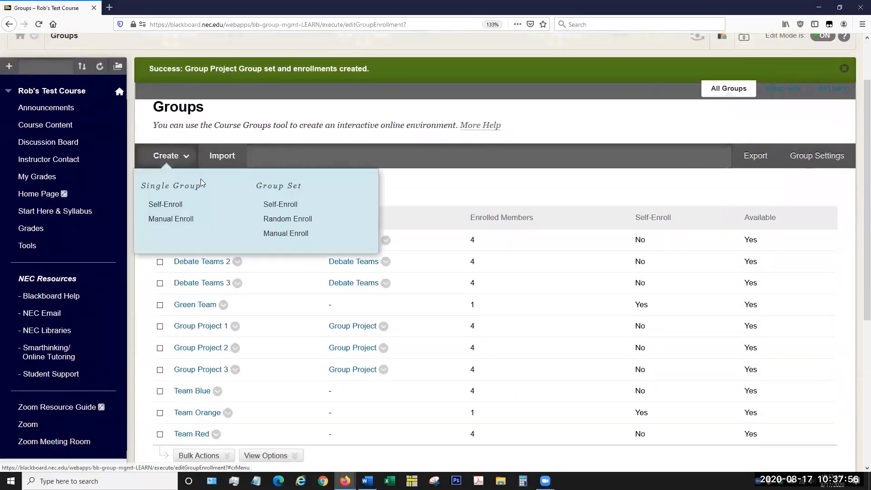
{"action": "left_click", "coordinate": [293, 205]}
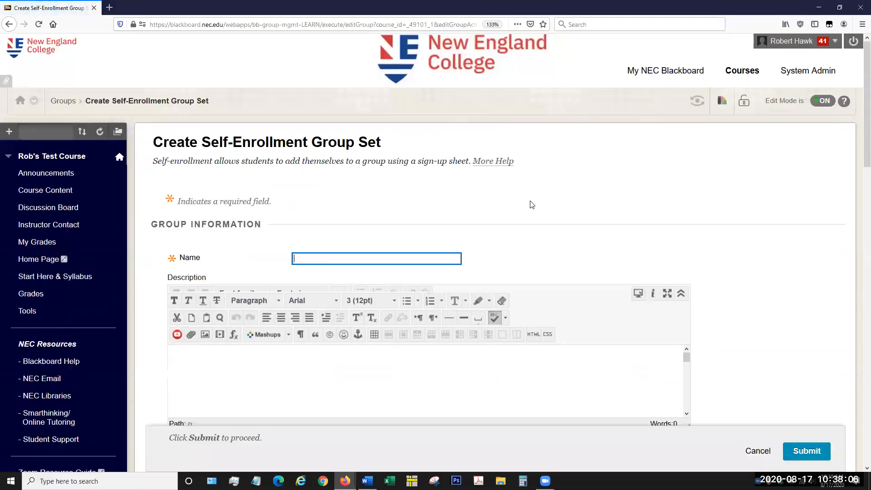
{"action": "scroll", "coordinate": [725, 256], "scroll_direction": "down", "scroll_amount": 5}
{"action": "scroll", "coordinate": [720, 264], "scroll_direction": "down", "scroll_amount": 6}
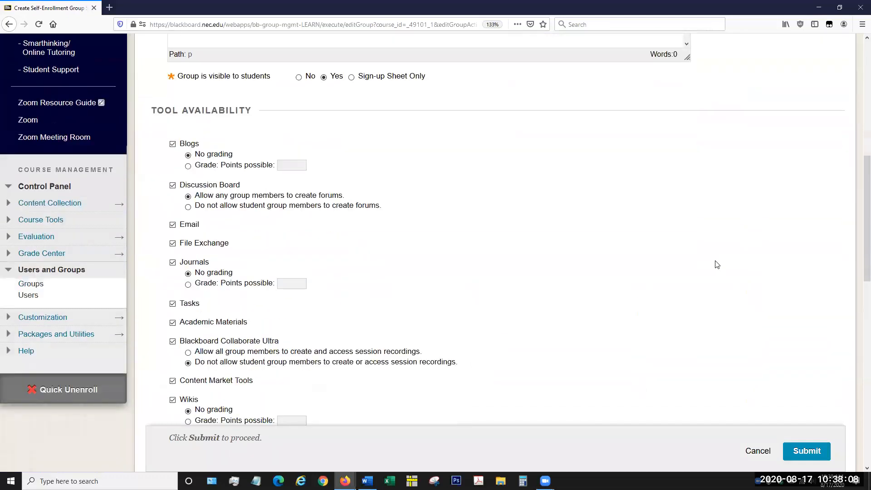
{"action": "scroll", "coordinate": [714, 265], "scroll_direction": "up", "scroll_amount": 12}
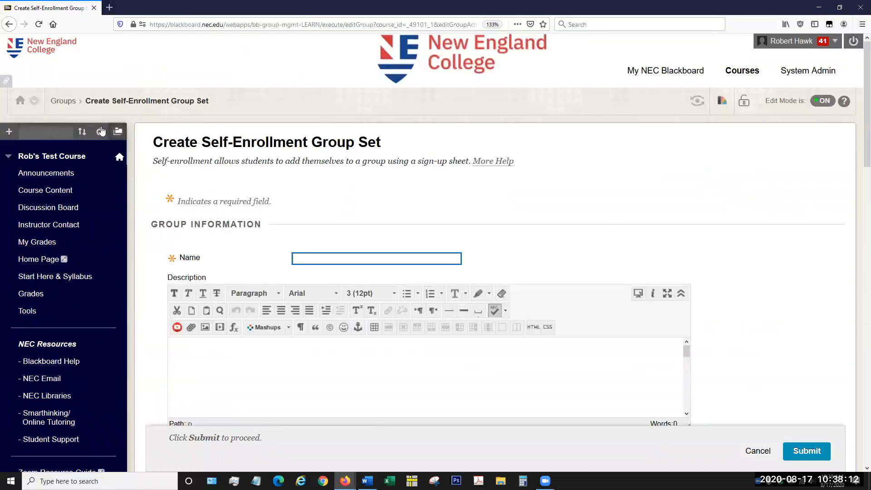
{"action": "left_click", "coordinate": [63, 101]}
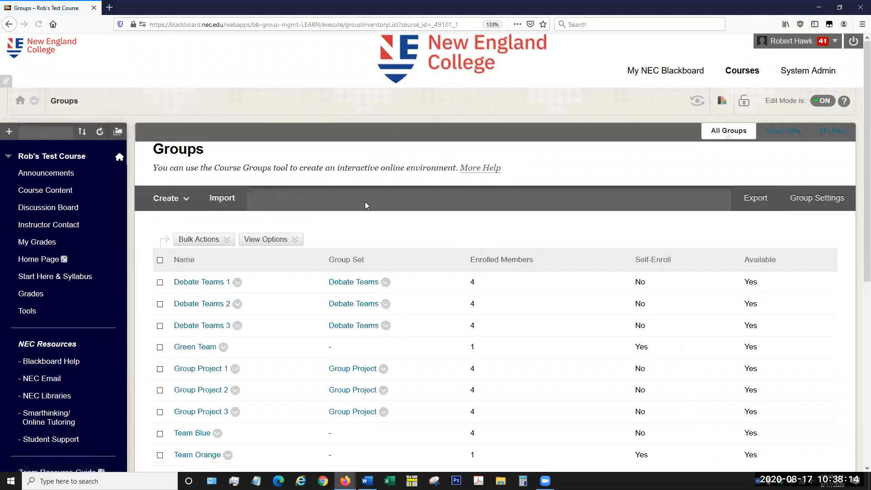
Step: View the actions available for the Debate Teams group set, leaving the set as it is
{"action": "left_click", "coordinate": [184, 201]}
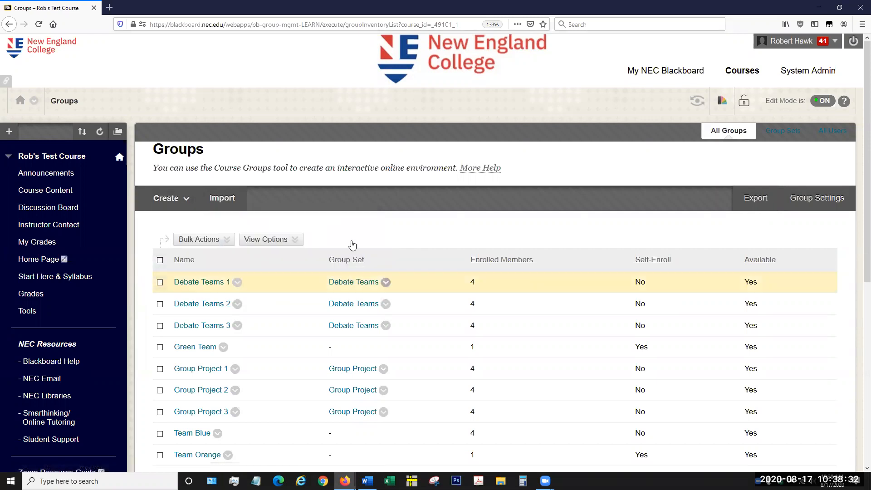
{"action": "left_click", "coordinate": [386, 282]}
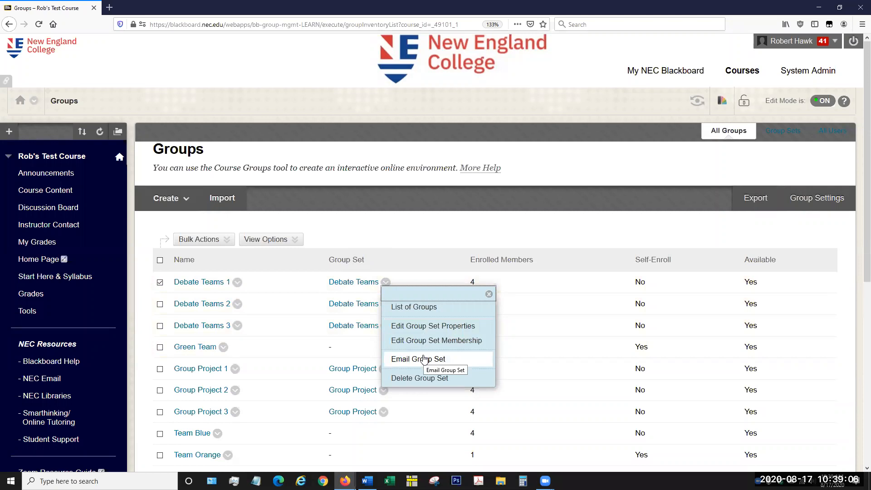
{"action": "left_click", "coordinate": [319, 276]}
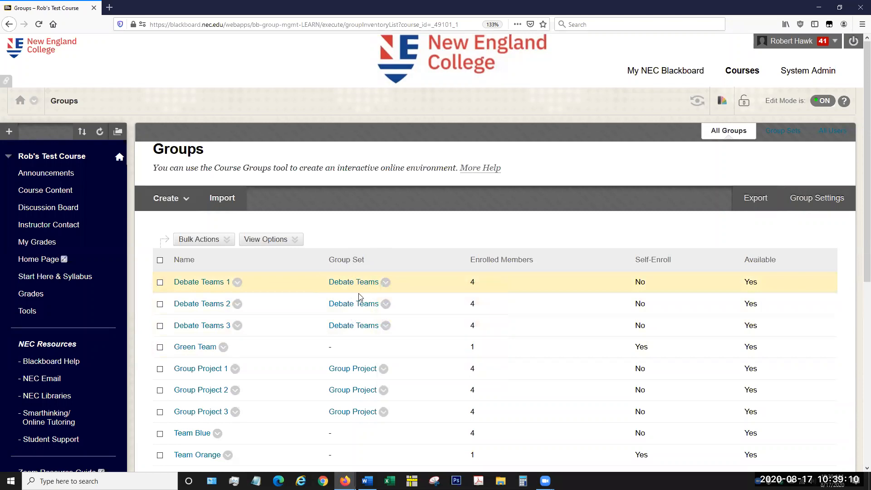
{"action": "left_click", "coordinate": [386, 288]}
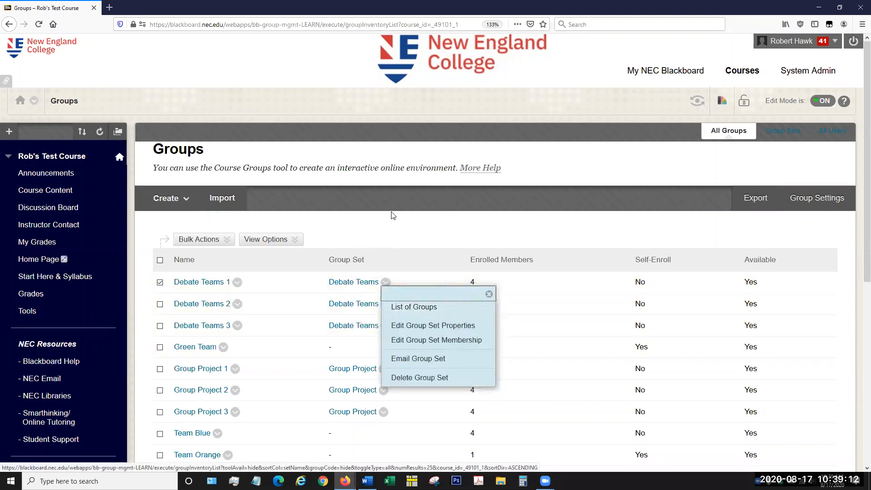
{"action": "left_click", "coordinate": [400, 238]}
{"action": "left_click", "coordinate": [385, 282]}
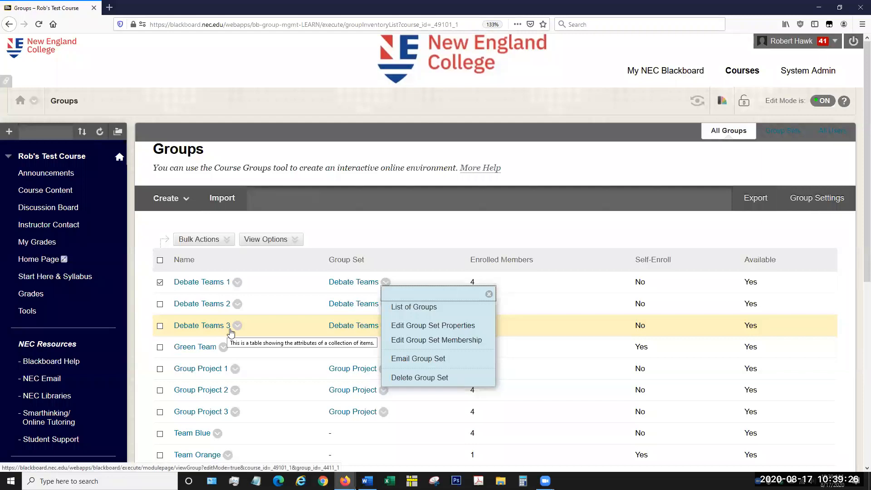
{"action": "left_click", "coordinate": [341, 236]}
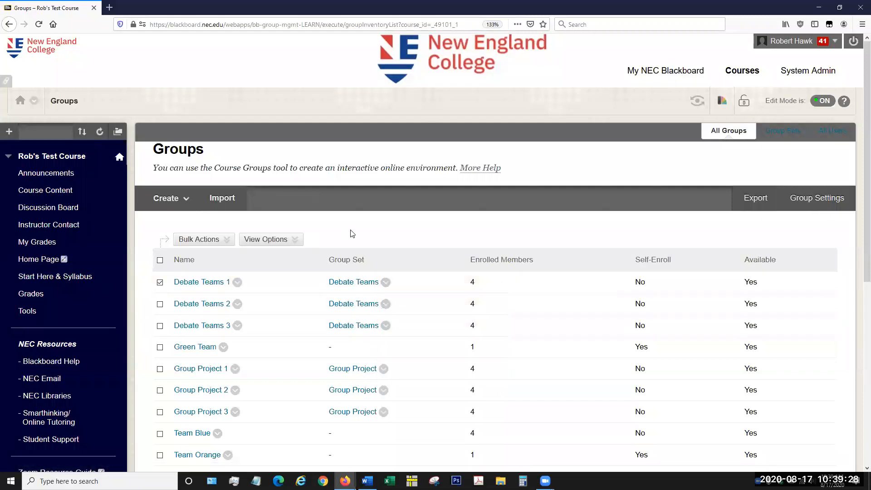
Step: Review the list of groups along with its view options, bulk actions and group creation choices
{"action": "scroll", "coordinate": [338, 241], "scroll_direction": "down", "scroll_amount": 3}
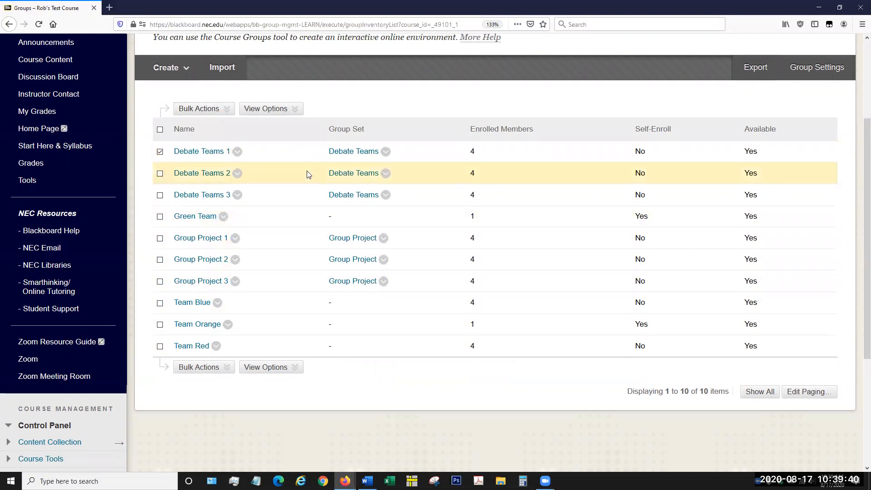
{"action": "scroll", "coordinate": [357, 107], "scroll_direction": "up", "scroll_amount": 1}
{"action": "scroll", "coordinate": [356, 107], "scroll_direction": "up", "scroll_amount": 2}
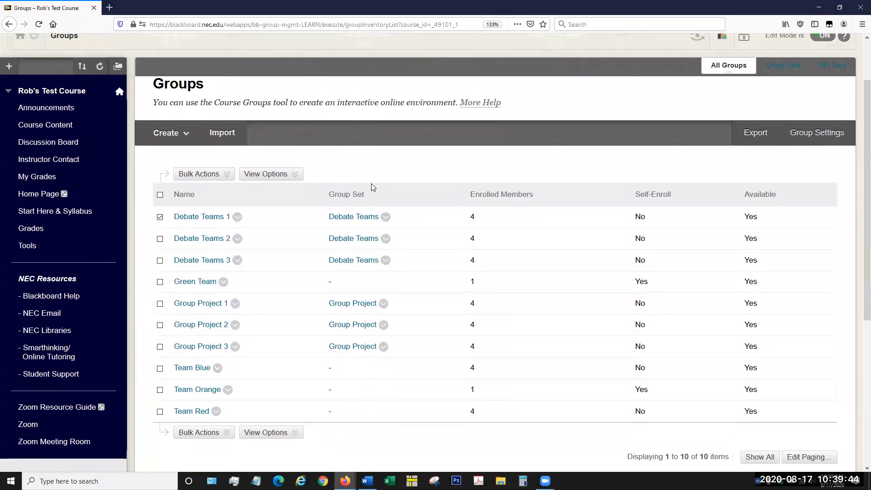
{"action": "left_click", "coordinate": [276, 175]}
{"action": "left_click", "coordinate": [210, 175]}
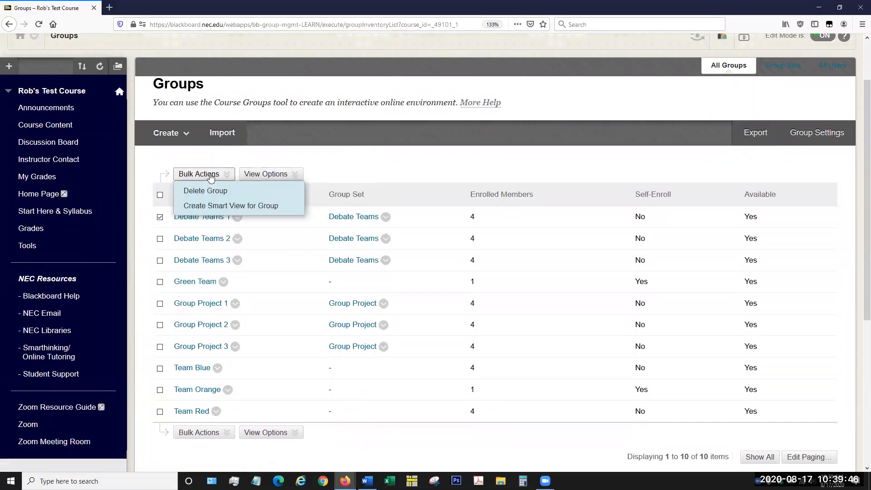
{"action": "left_click", "coordinate": [164, 135]}
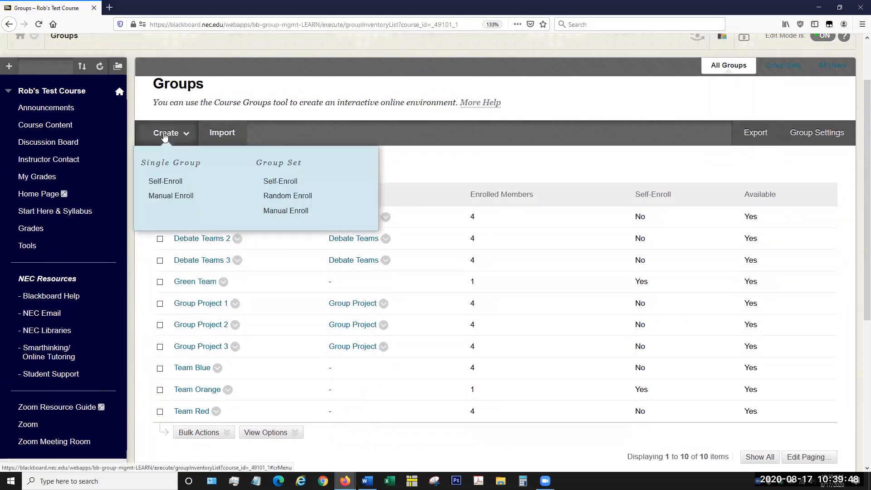
{"action": "left_click", "coordinate": [411, 194]}
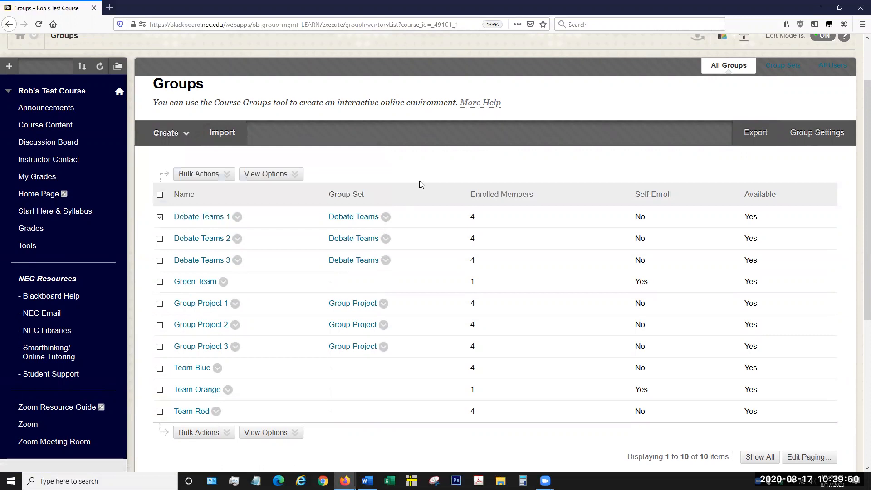
Step: Open the creation form for a random-enroll group set and examine its tool, group set and membership options
{"action": "left_click", "coordinate": [186, 138]}
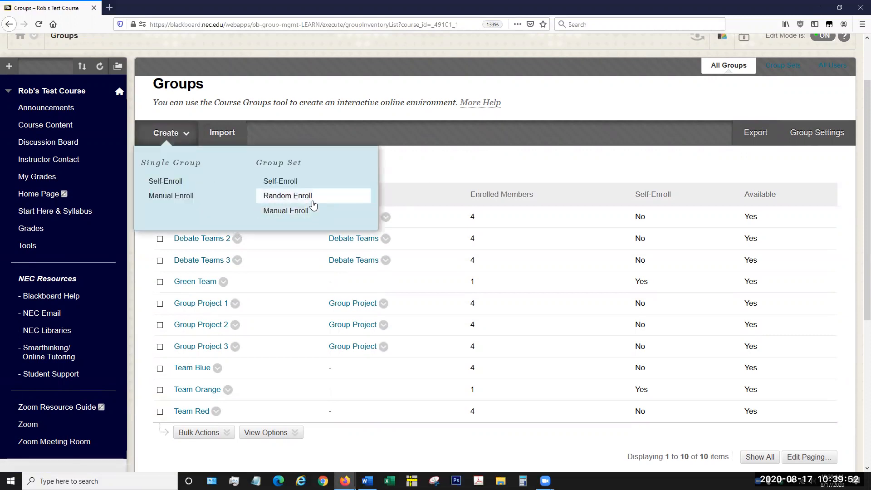
{"action": "left_click", "coordinate": [312, 198]}
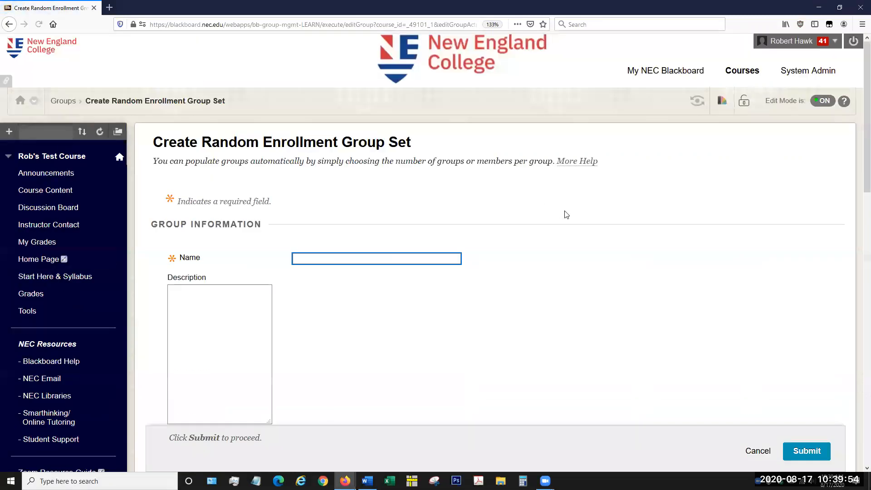
{"action": "scroll", "coordinate": [625, 234], "scroll_direction": "down", "scroll_amount": 3}
{"action": "scroll", "coordinate": [626, 234], "scroll_direction": "down", "scroll_amount": 10}
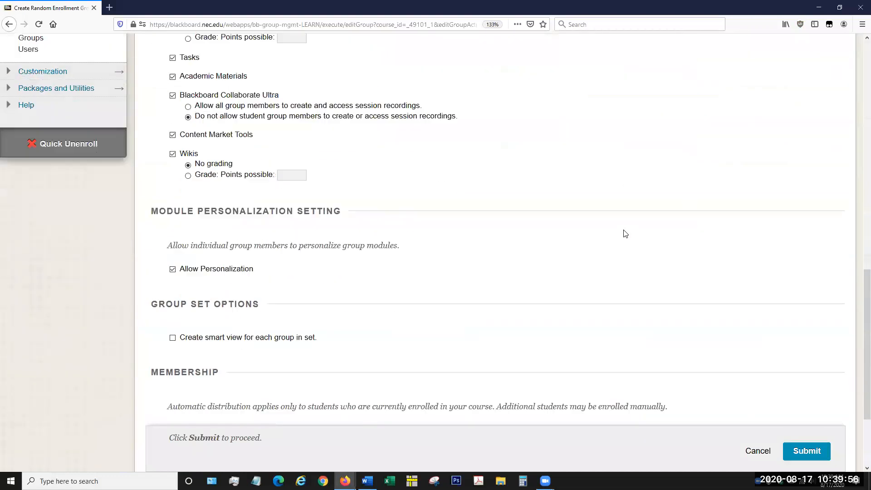
{"action": "scroll", "coordinate": [626, 233], "scroll_direction": "up", "scroll_amount": 5}
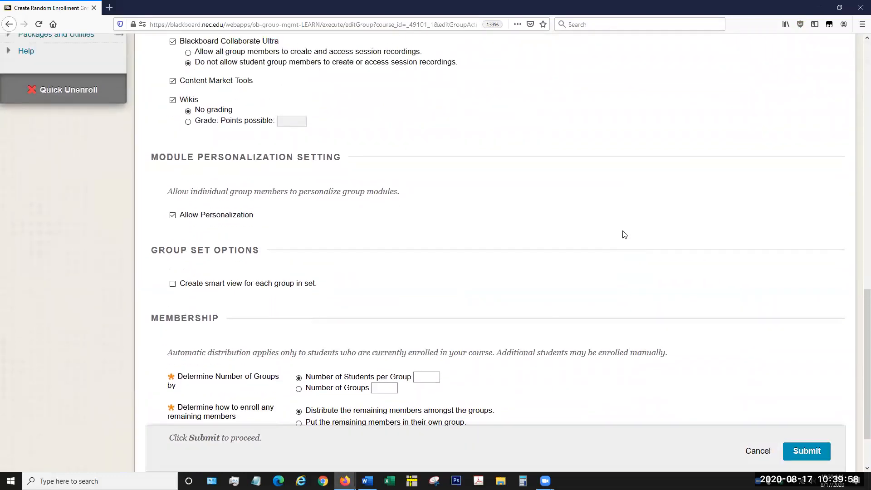
{"action": "scroll", "coordinate": [625, 235], "scroll_direction": "up", "scroll_amount": 10}
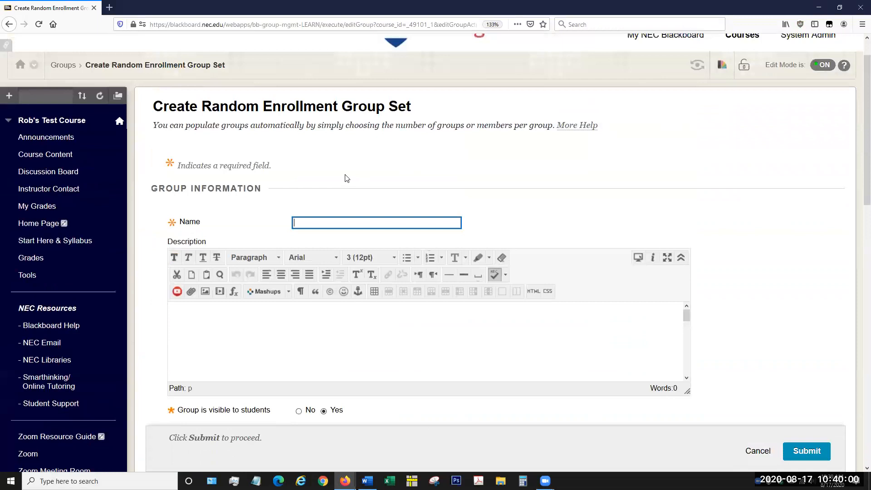
Step: Start a new random-enroll group set from the Groups list and name it Crazy Groups
{"action": "left_click", "coordinate": [71, 69]}
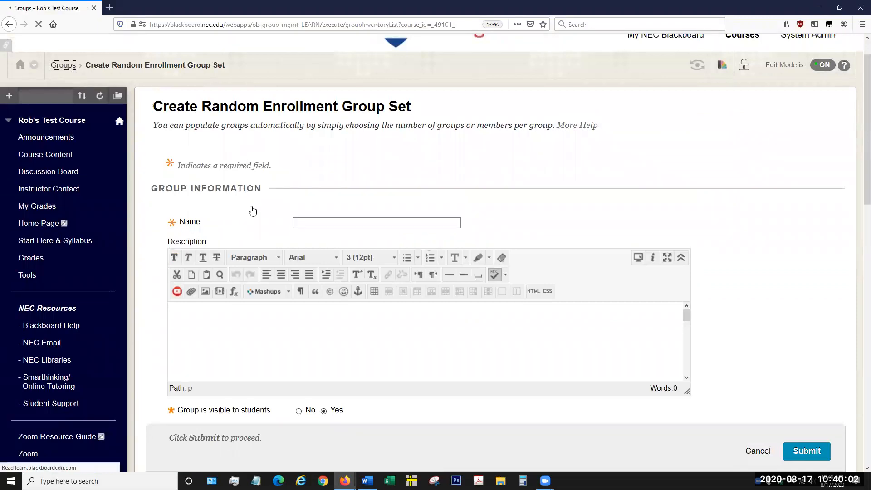
{"action": "left_click", "coordinate": [258, 235]}
{"action": "left_click", "coordinate": [167, 197]}
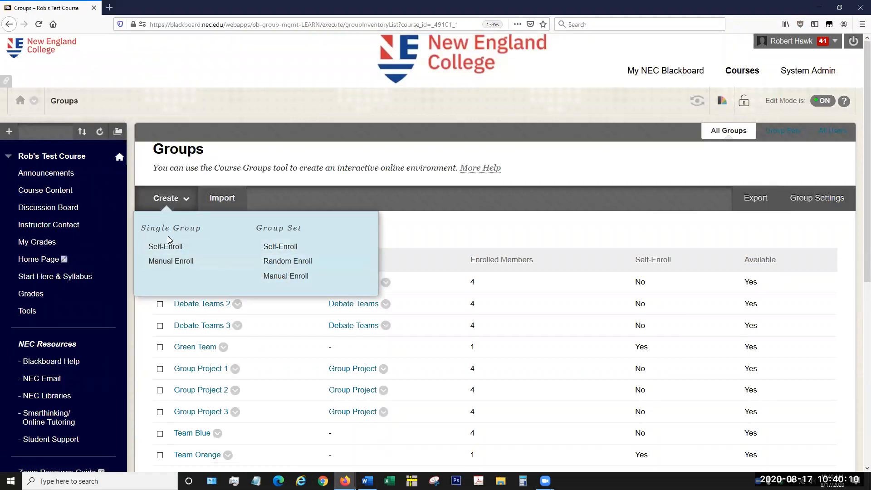
{"action": "left_click", "coordinate": [297, 268]}
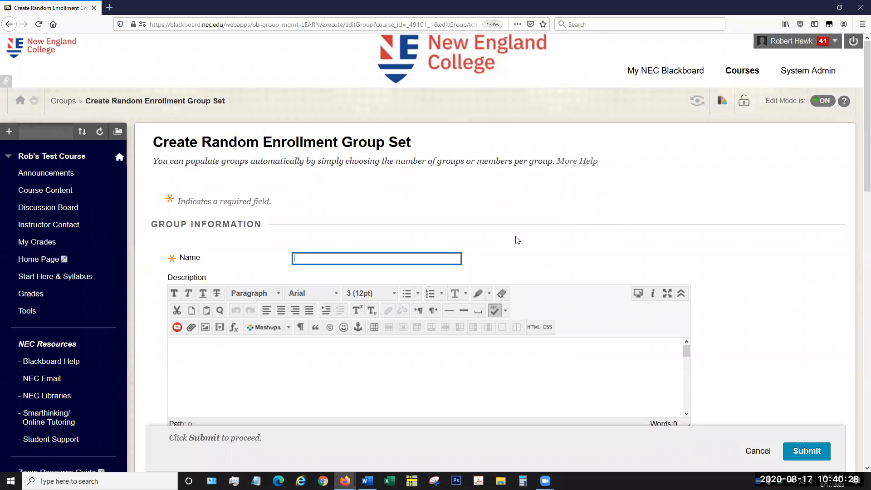
{"action": "left_click", "coordinate": [427, 252]}
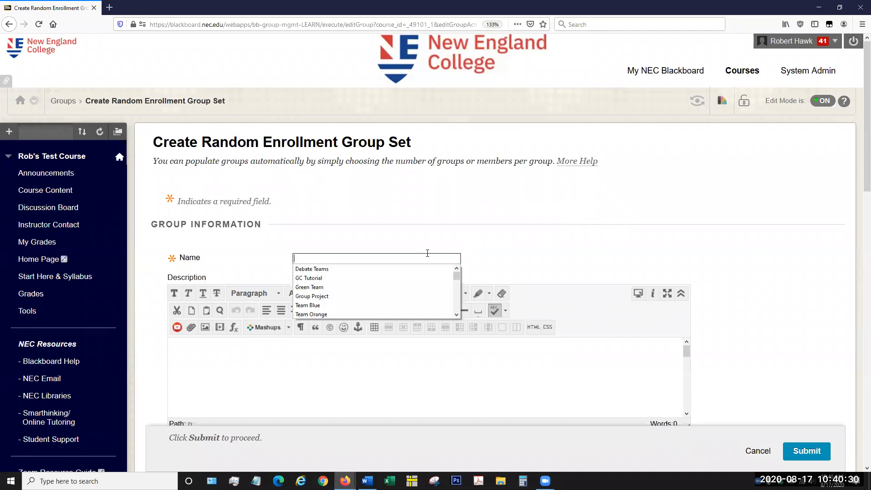
{"action": "type", "text": "Crazy Group"}
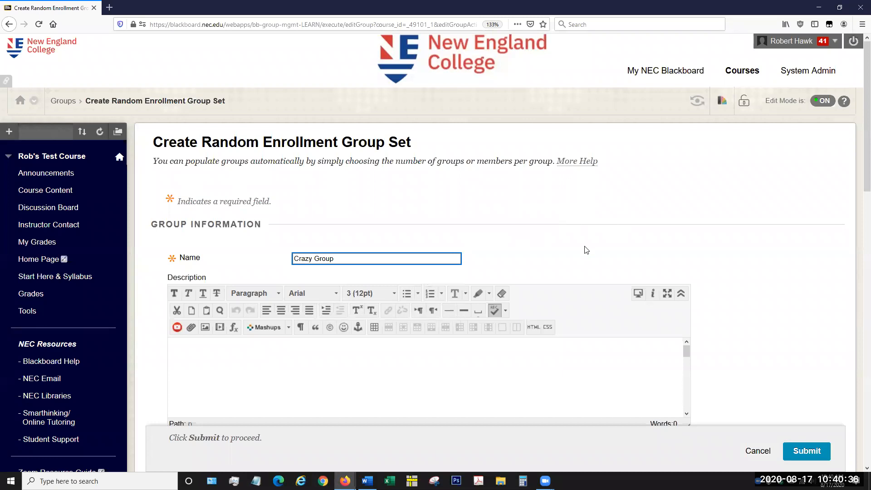
{"action": "scroll", "coordinate": [465, 234], "scroll_direction": "down", "scroll_amount": 2}
{"action": "type", "text": "s"}
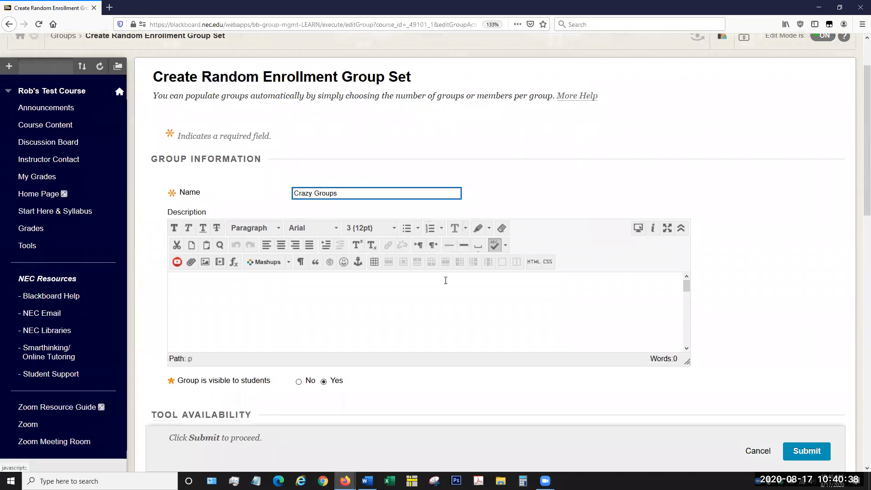
Step: Enter the description "These groups are just for fun" for the group set
{"action": "left_click", "coordinate": [600, 295]}
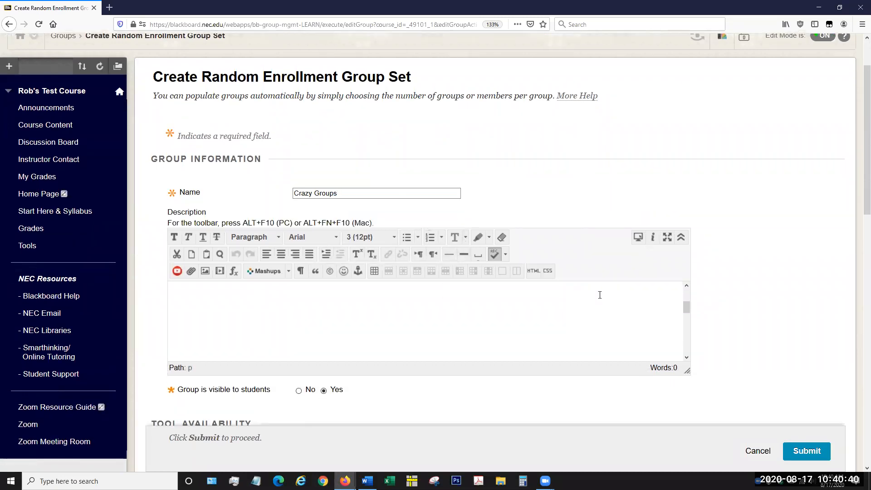
{"action": "scroll", "coordinate": [600, 324], "scroll_direction": "up", "scroll_amount": 2}
{"action": "type", "text": "These groups are just for fun"}
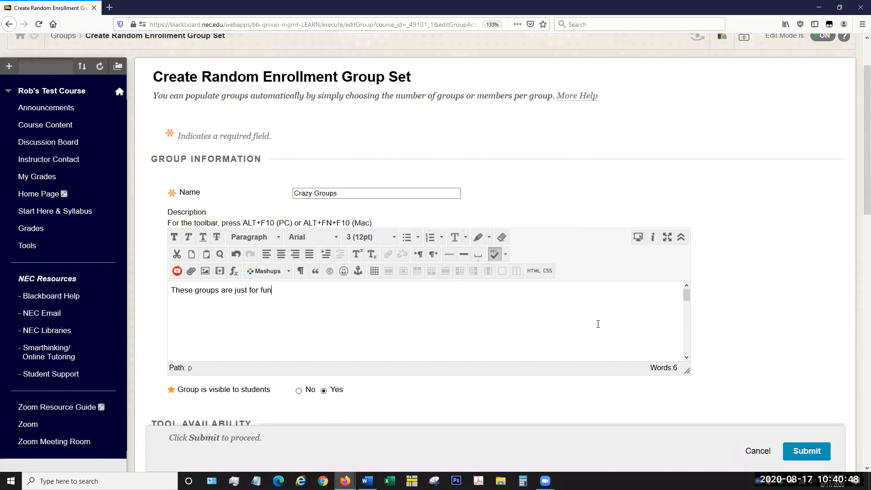
{"action": "type", "text": "."}
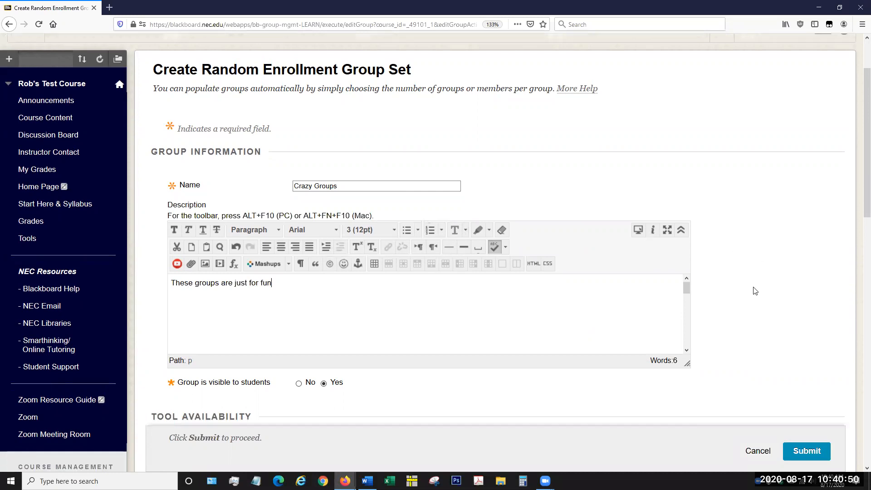
Step: Make Tasks, Academic Materials, Blackboard Collaborate Ultra and Content Market Tools unavailable to the group set
{"action": "scroll", "coordinate": [754, 292], "scroll_direction": "down", "scroll_amount": 6}
{"action": "scroll", "coordinate": [254, 122], "scroll_direction": "down", "scroll_amount": 3}
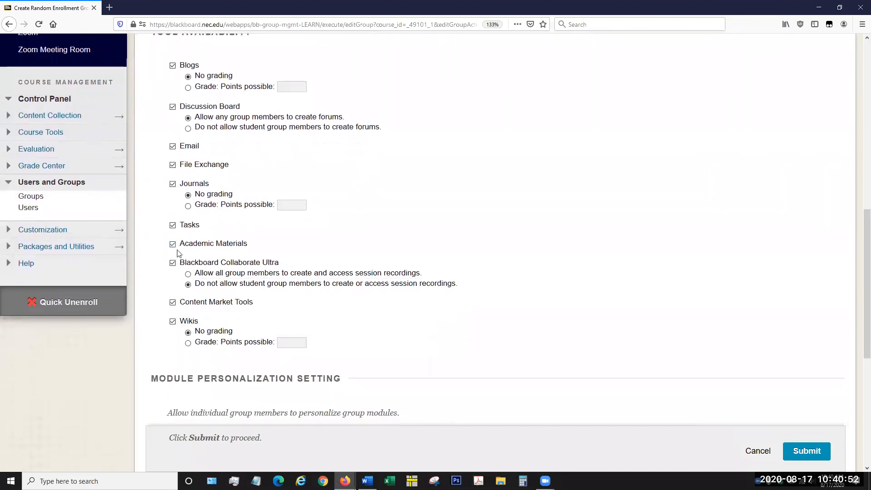
{"action": "left_click", "coordinate": [173, 244]}
{"action": "left_click", "coordinate": [172, 225]}
{"action": "left_click", "coordinate": [172, 263]}
{"action": "left_click", "coordinate": [173, 302]}
Step: Create the group set with a smart view for each group and 3 students per group
{"action": "scroll", "coordinate": [460, 307], "scroll_direction": "down", "scroll_amount": 6}
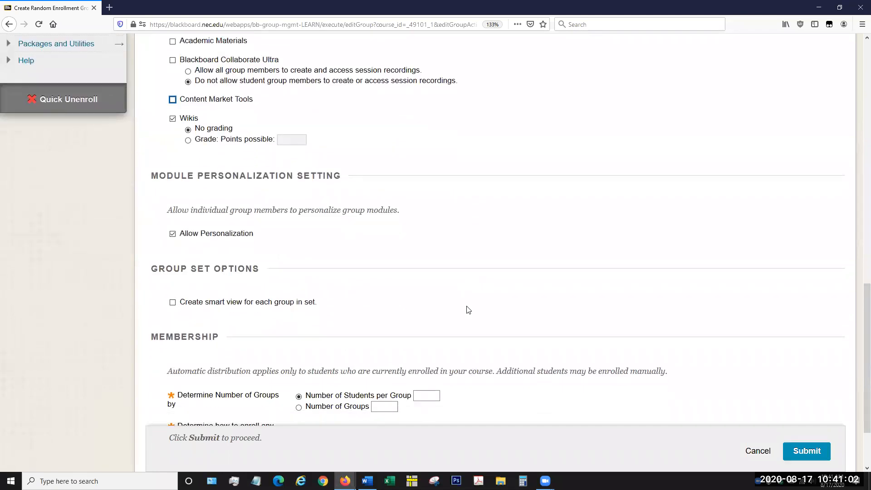
{"action": "left_click", "coordinate": [172, 219]}
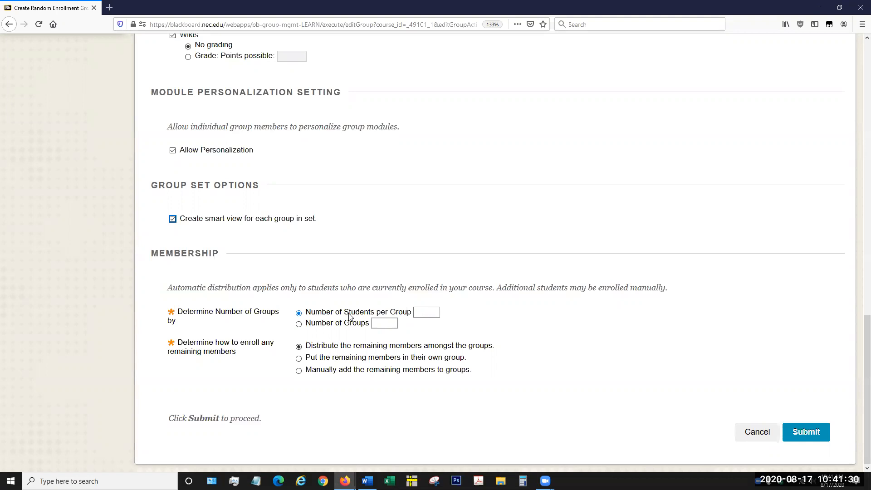
{"action": "left_click", "coordinate": [299, 324]}
{"action": "left_click", "coordinate": [299, 313]}
{"action": "left_click", "coordinate": [424, 310]}
{"action": "type", "text": "3"}
{"action": "left_click", "coordinate": [495, 317]}
{"action": "left_click", "coordinate": [798, 432]}
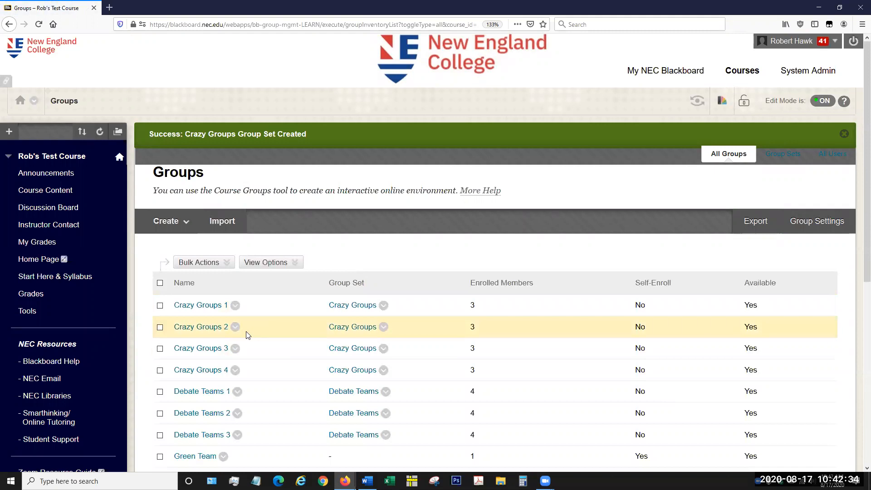
Step: Examine the full list of groups and their group sets, dismissing the confirmation banner
{"action": "scroll", "coordinate": [249, 326], "scroll_direction": "down", "scroll_amount": 2}
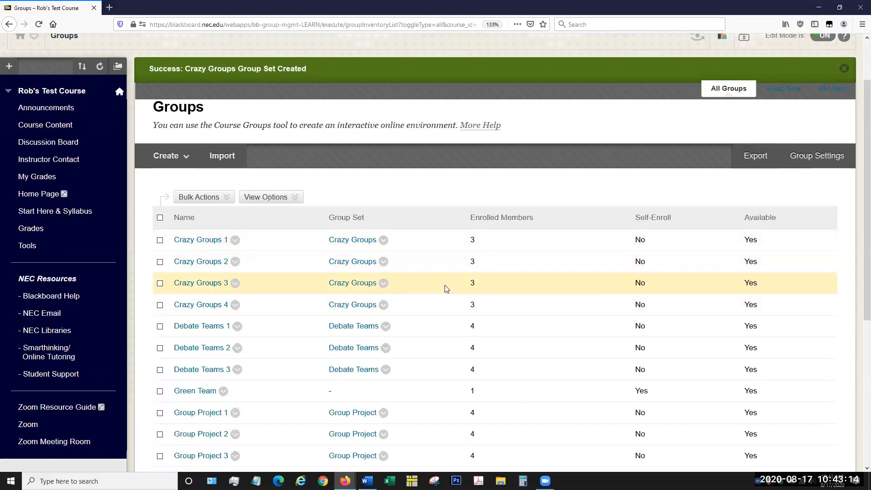
{"action": "scroll", "coordinate": [445, 285], "scroll_direction": "down", "scroll_amount": 2}
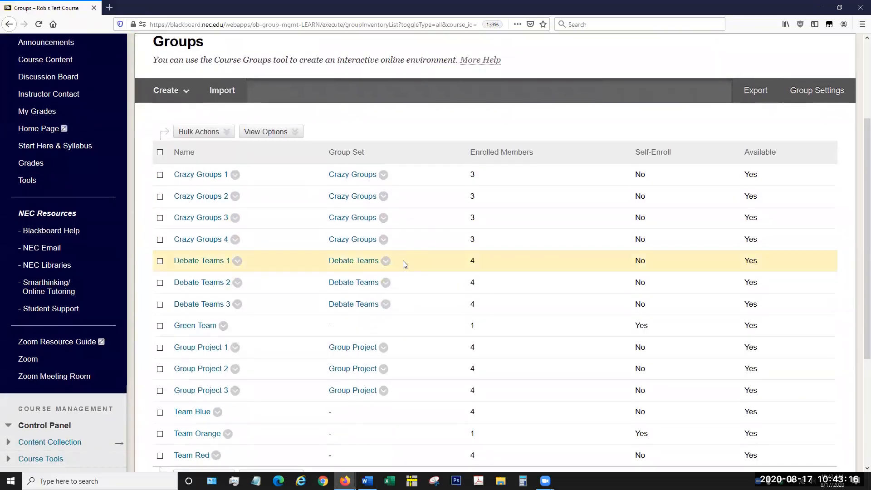
{"action": "scroll", "coordinate": [403, 261], "scroll_direction": "up", "scroll_amount": 2}
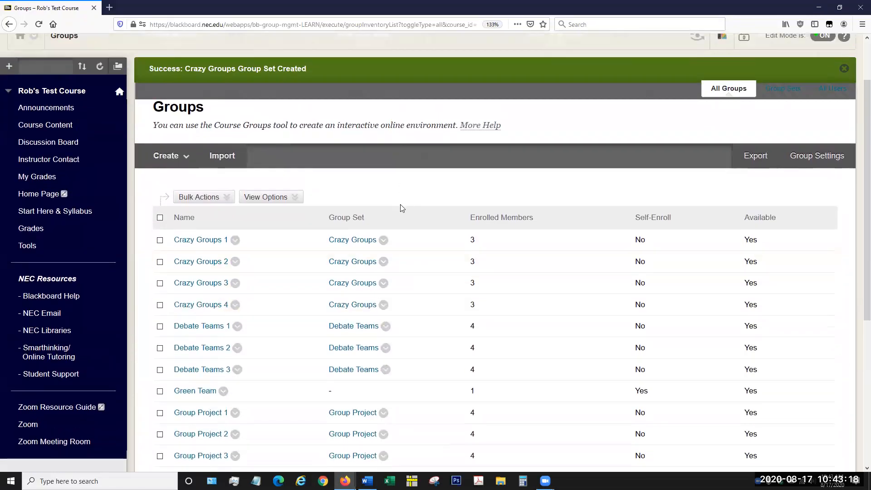
{"action": "left_click", "coordinate": [159, 164]}
{"action": "scroll", "coordinate": [726, 136], "scroll_direction": "up", "scroll_amount": 2}
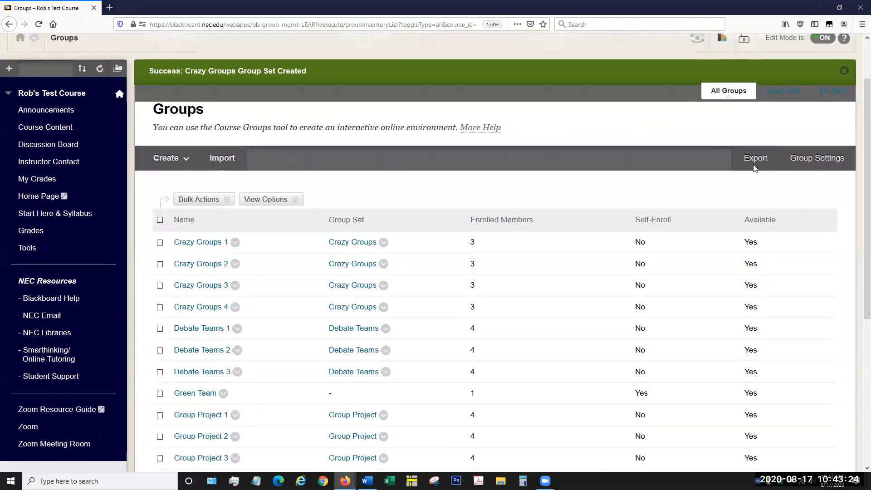
{"action": "left_click", "coordinate": [844, 134]}
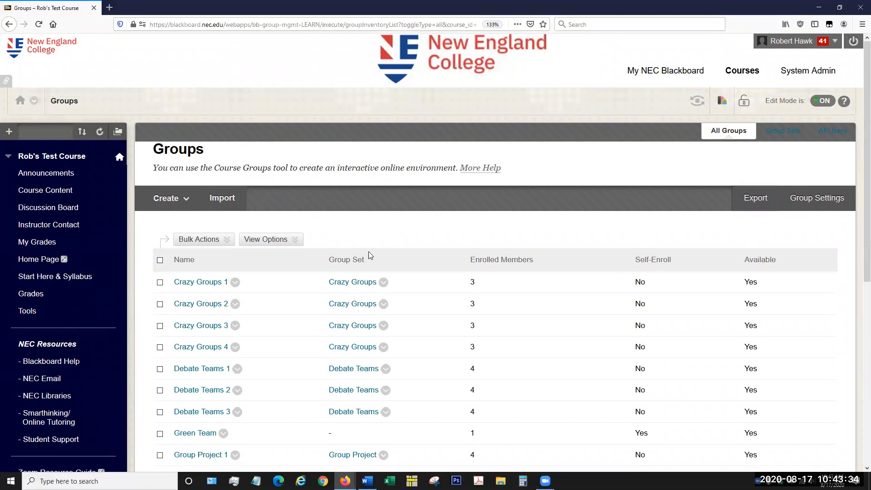
{"action": "left_click", "coordinate": [158, 200]}
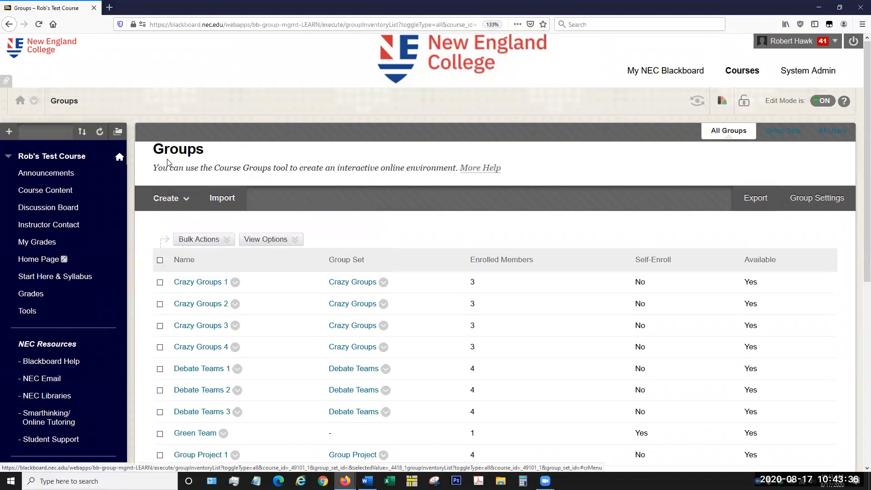
{"action": "scroll", "coordinate": [169, 168], "scroll_direction": "down", "scroll_amount": 3}
{"action": "scroll", "coordinate": [160, 195], "scroll_direction": "down", "scroll_amount": 10}
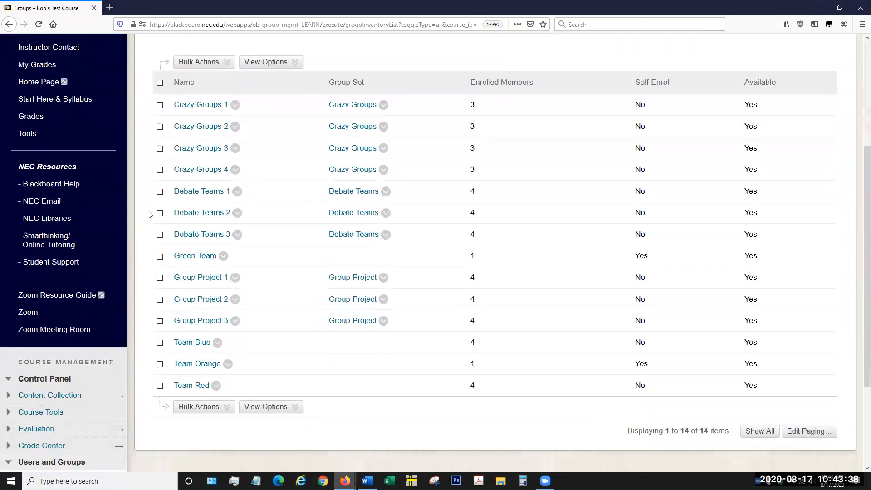
{"action": "scroll", "coordinate": [269, 232], "scroll_direction": "up", "scroll_amount": 9}
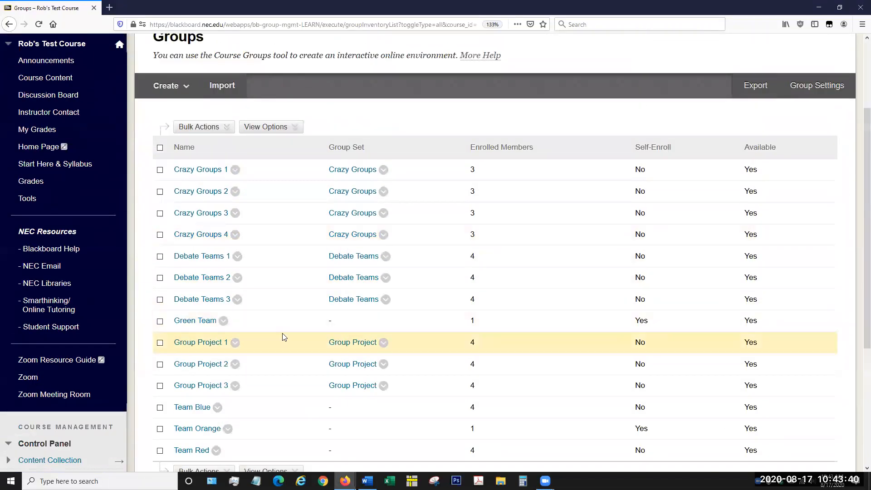
Step: Open the Team Blue group page and review its properties, members, tools and assignments
{"action": "scroll", "coordinate": [261, 348], "scroll_direction": "down", "scroll_amount": 6}
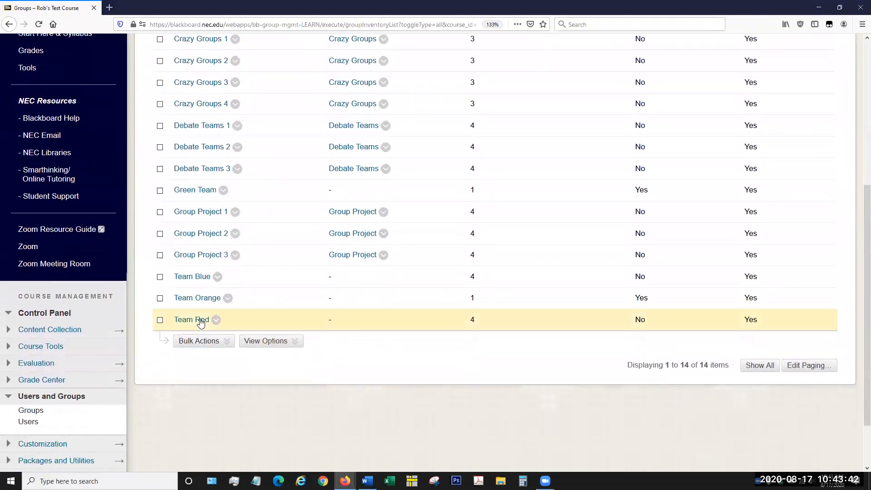
{"action": "left_click", "coordinate": [199, 280]}
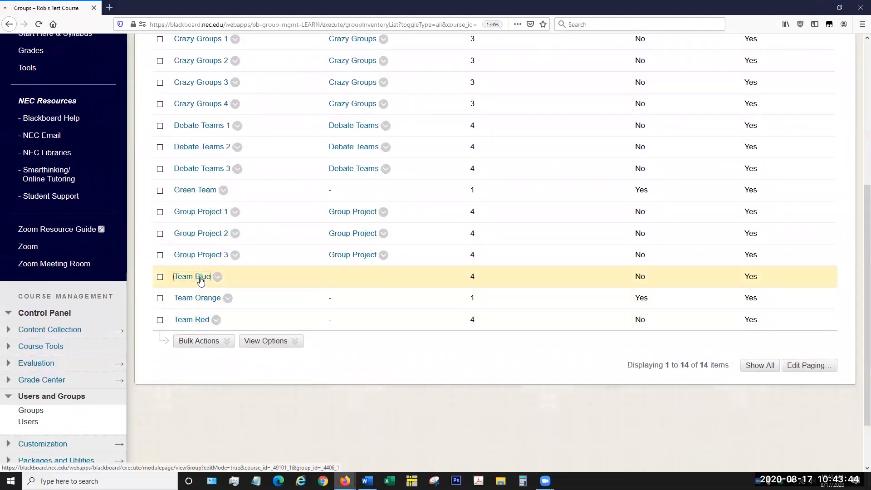
{"action": "scroll", "coordinate": [599, 352], "scroll_direction": "down", "scroll_amount": 10}
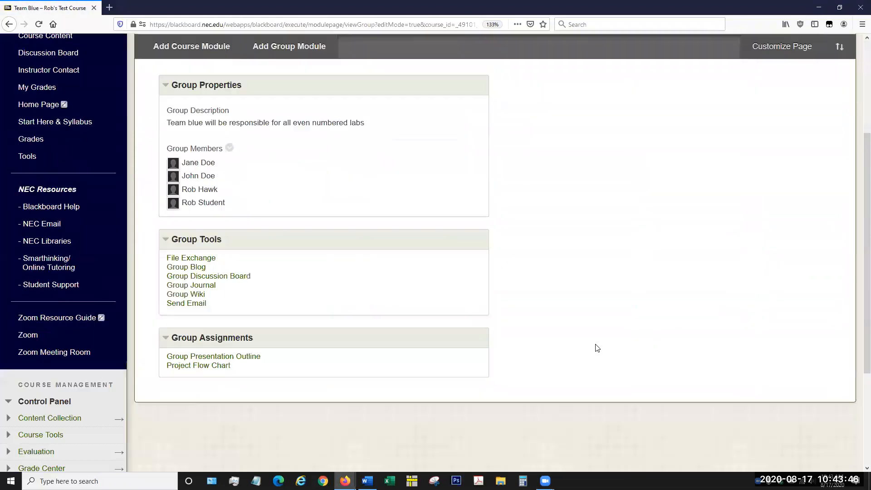
{"action": "scroll", "coordinate": [551, 366], "scroll_direction": "up", "scroll_amount": 4}
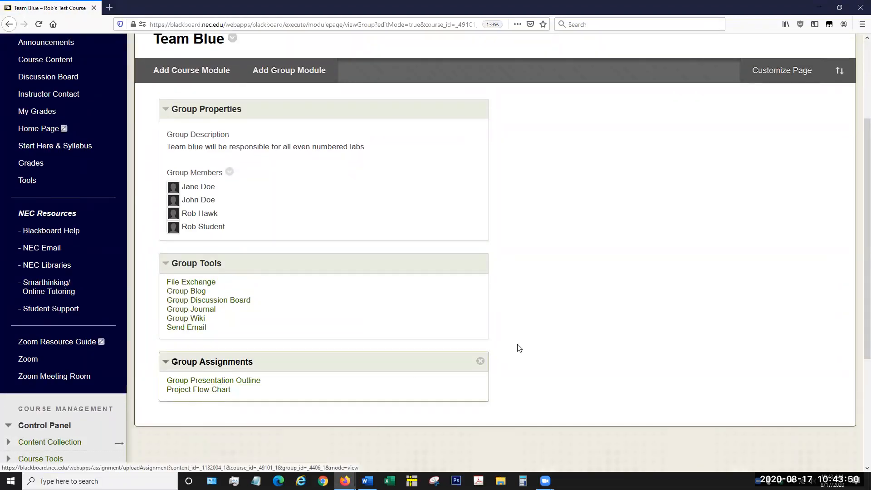
{"action": "scroll", "coordinate": [533, 332], "scroll_direction": "up", "scroll_amount": 5}
{"action": "scroll", "coordinate": [522, 360], "scroll_direction": "down", "scroll_amount": 3}
{"action": "scroll", "coordinate": [523, 360], "scroll_direction": "down", "scroll_amount": 2}
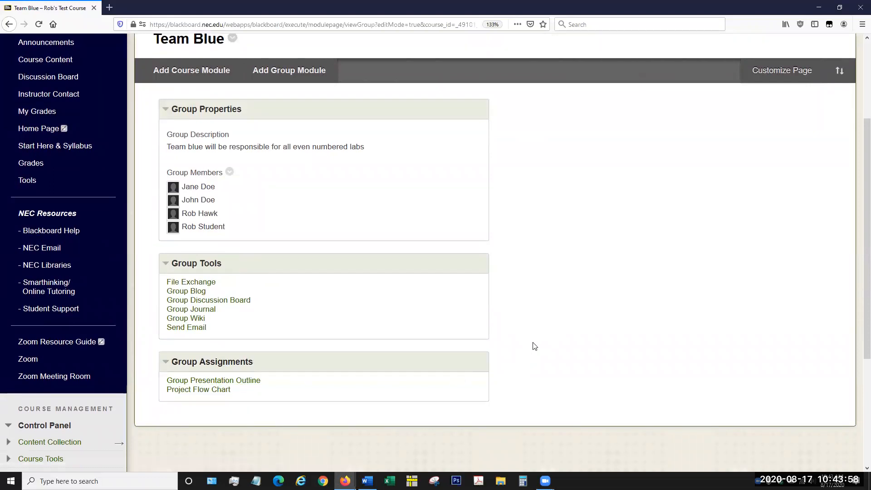
{"action": "scroll", "coordinate": [534, 347], "scroll_direction": "up", "scroll_amount": 3}
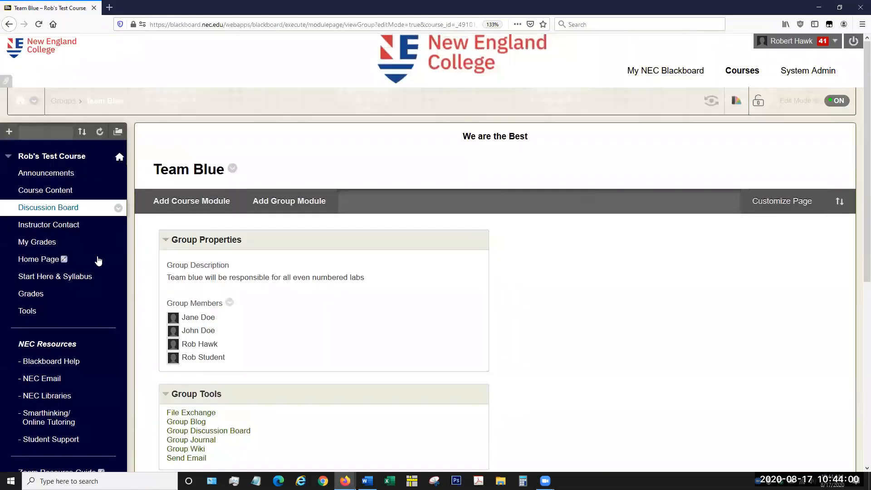
Step: Start creating a new assignment in the Course Content area
{"action": "left_click", "coordinate": [42, 190]}
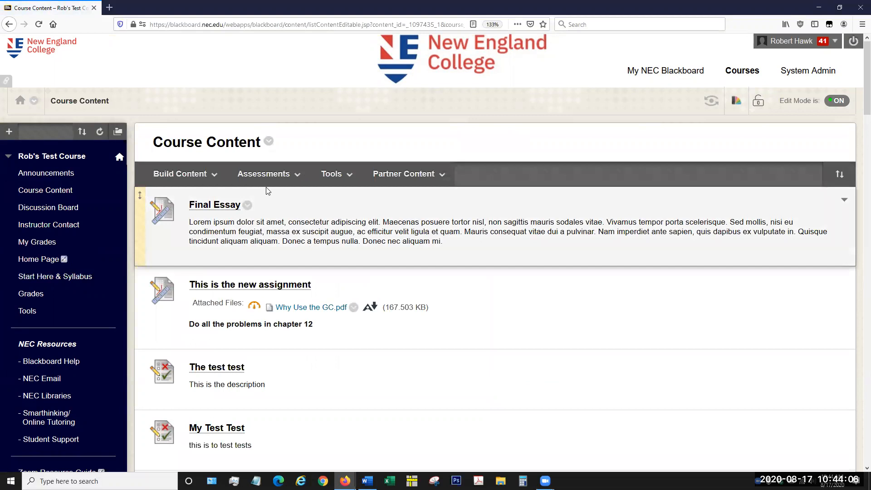
{"action": "left_click", "coordinate": [255, 178]}
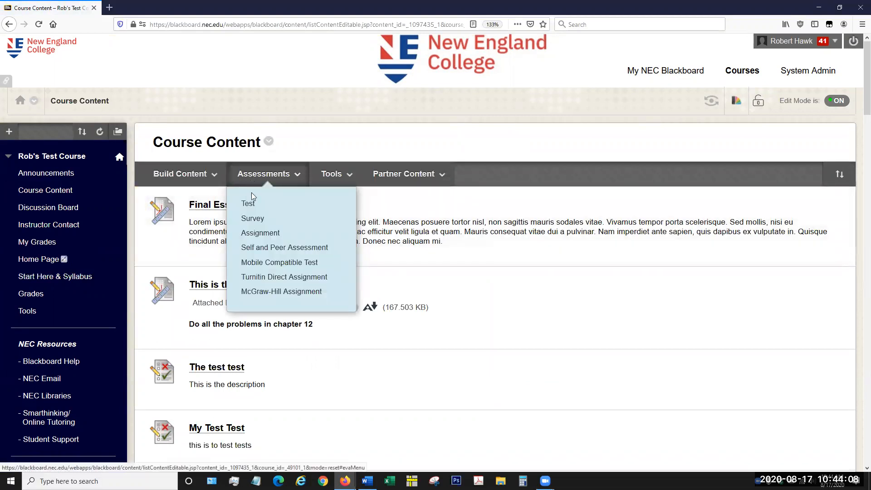
{"action": "left_click", "coordinate": [245, 233]}
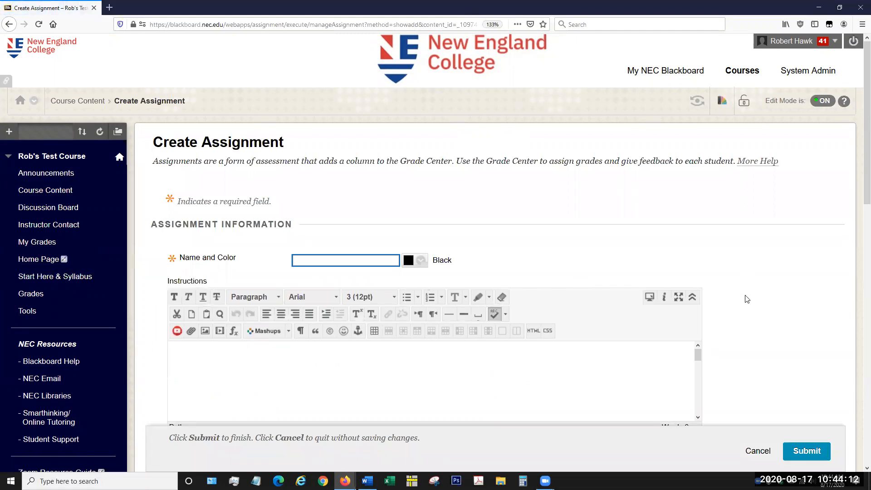
Step: Expand the assignment's Submission Details and examine the assignment type and attempt options
{"action": "scroll", "coordinate": [747, 299], "scroll_direction": "down", "scroll_amount": 3}
{"action": "scroll", "coordinate": [747, 301], "scroll_direction": "down", "scroll_amount": 7}
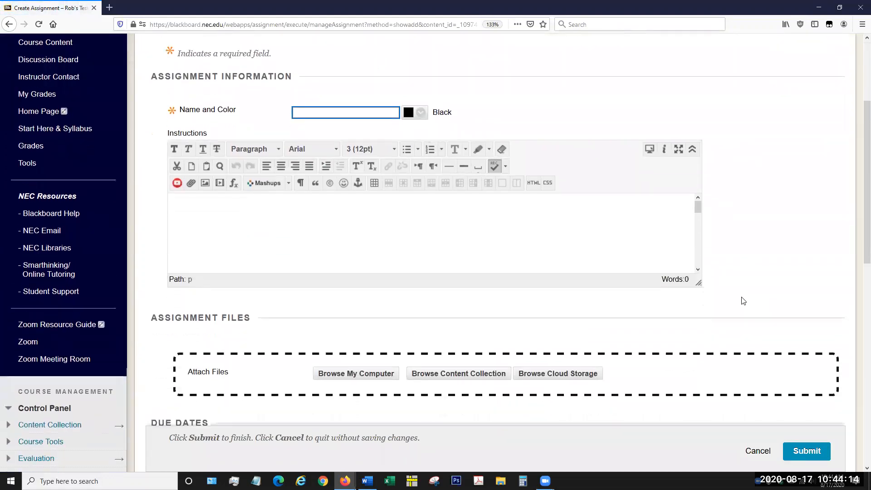
{"action": "scroll", "coordinate": [653, 291], "scroll_direction": "down", "scroll_amount": 2}
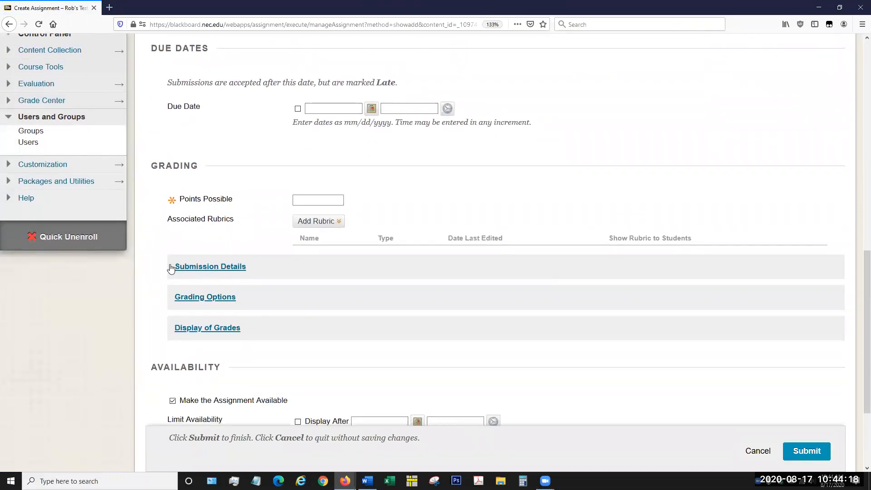
{"action": "left_click", "coordinate": [237, 271]}
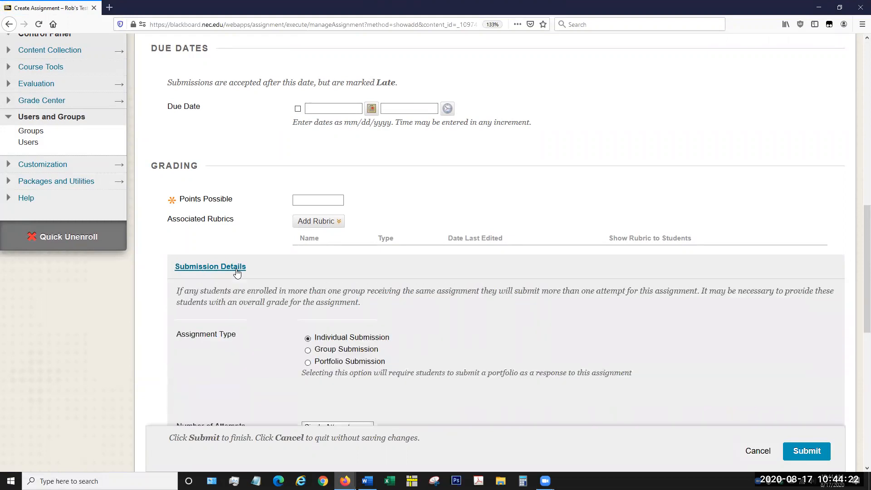
{"action": "scroll", "coordinate": [165, 298], "scroll_direction": "down", "scroll_amount": 3}
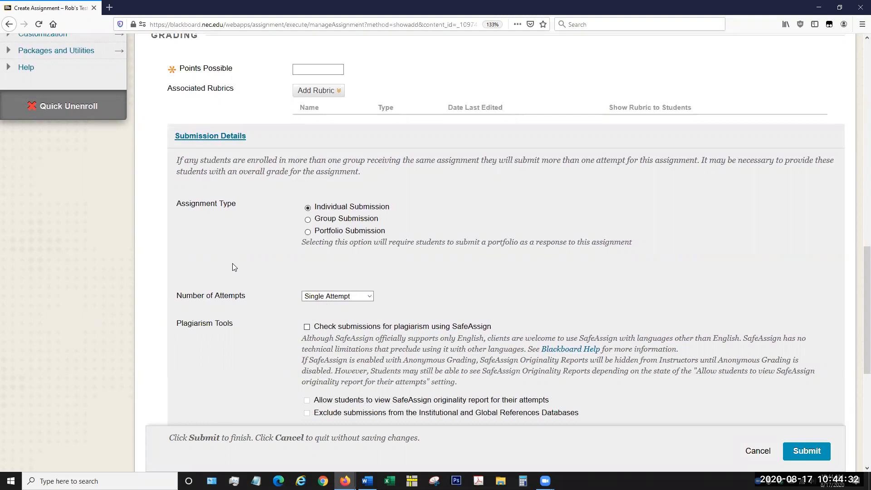
{"action": "scroll", "coordinate": [232, 267], "scroll_direction": "up", "scroll_amount": 3}
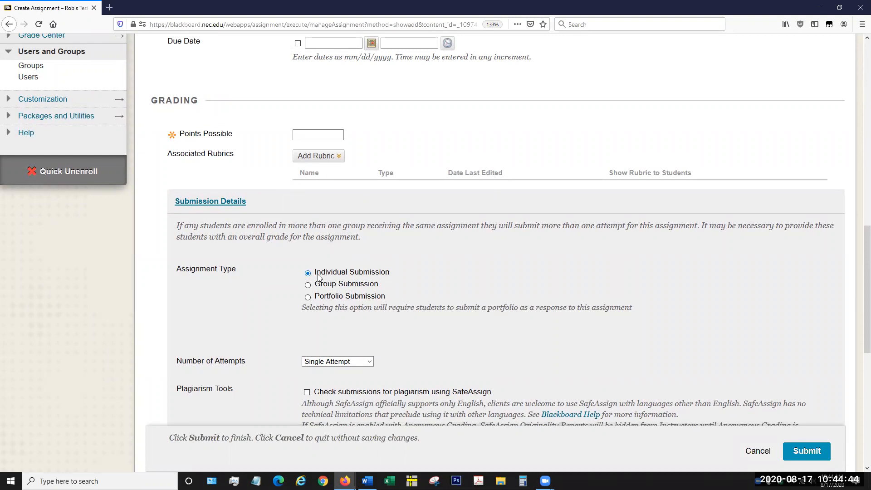
Step: Set the assignment type to Group Submission and bring up the list of groups available for it
{"action": "left_click", "coordinate": [308, 286]}
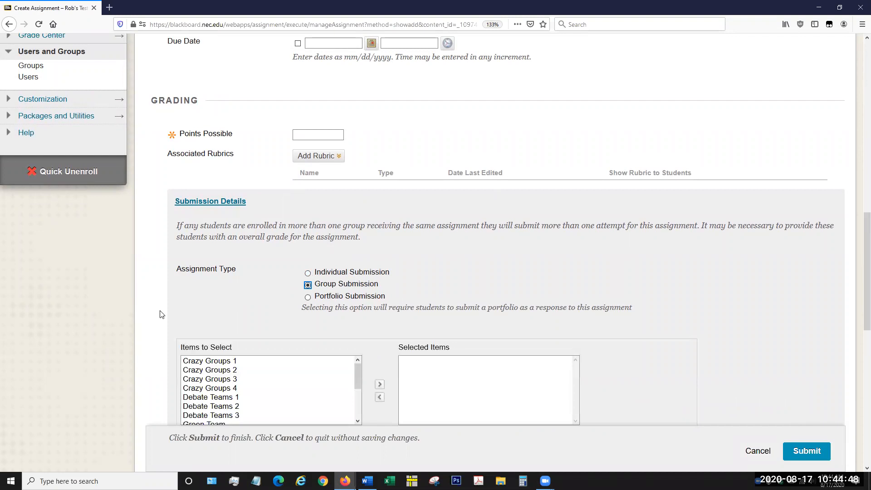
{"action": "scroll", "coordinate": [161, 311], "scroll_direction": "down", "scroll_amount": 3}
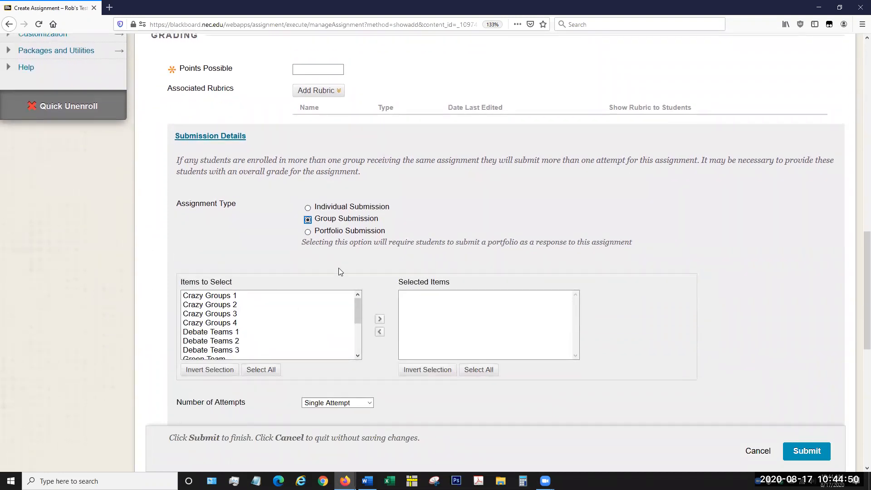
{"action": "scroll", "coordinate": [82, 247], "scroll_direction": "down", "scroll_amount": 3}
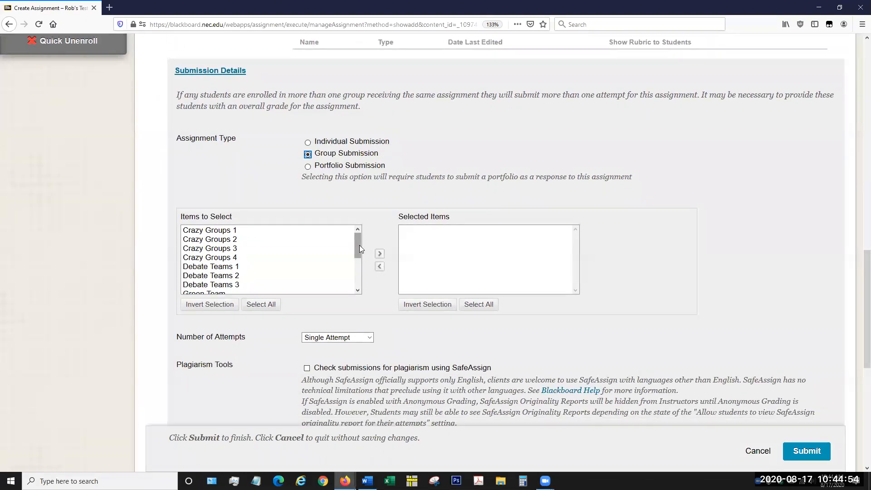
Step: Add Team Blue to the assignment's selected groups and remove it again
{"action": "left_click_drag", "start_coordinate": [360, 245], "coordinate": [348, 299]}
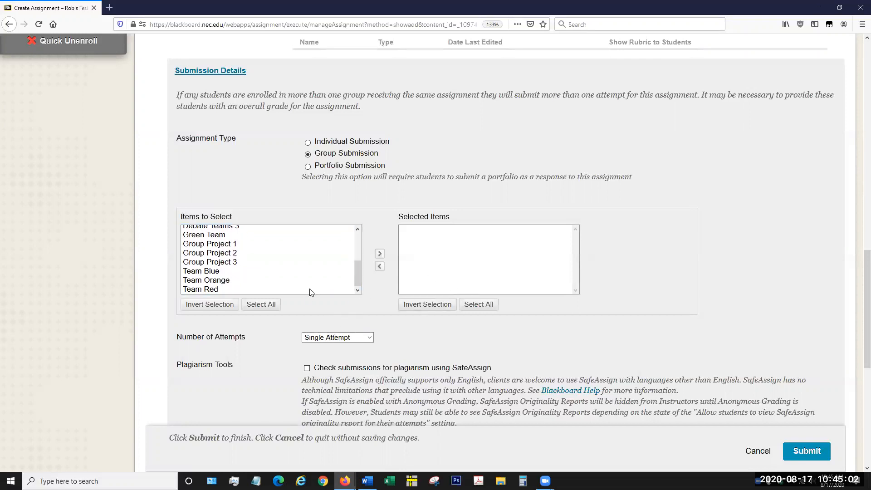
{"action": "left_click", "coordinate": [216, 272]}
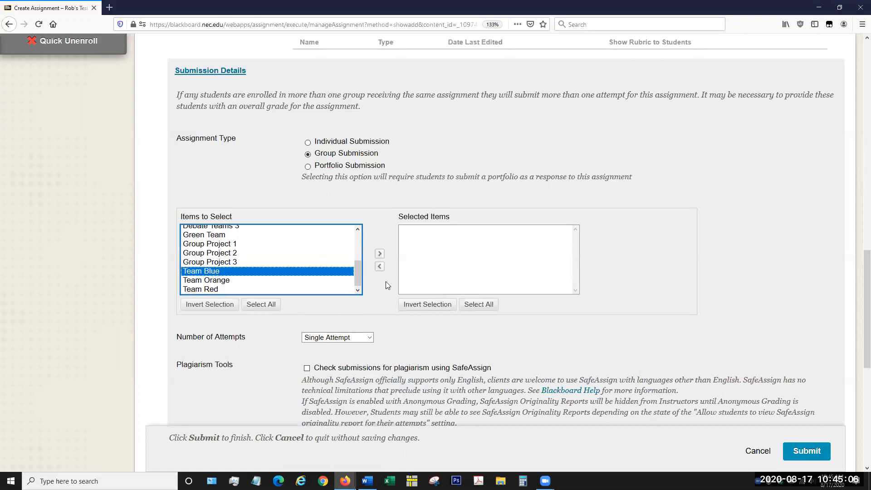
{"action": "left_click", "coordinate": [380, 254]}
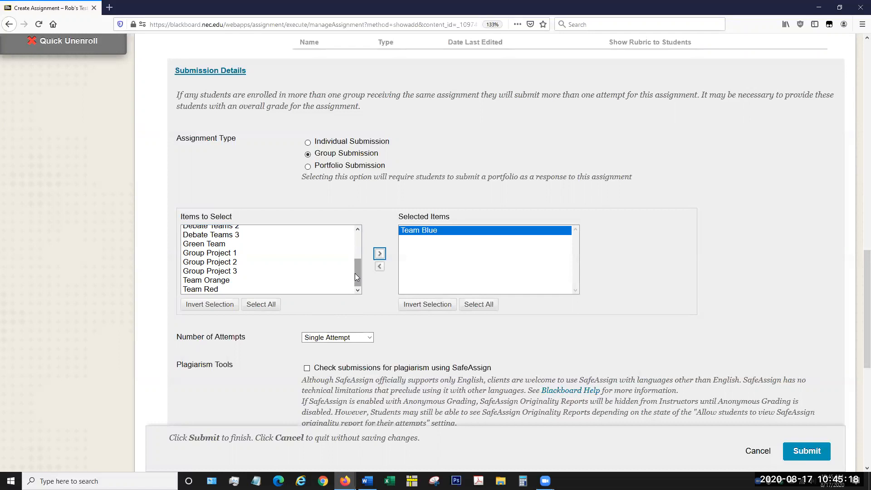
{"action": "left_click", "coordinate": [380, 267]}
Step: Assign the submission to all four Crazy Groups, Crazy Groups 1 through Crazy Groups 4
{"action": "scroll", "coordinate": [286, 267], "scroll_direction": "up", "scroll_amount": 2}
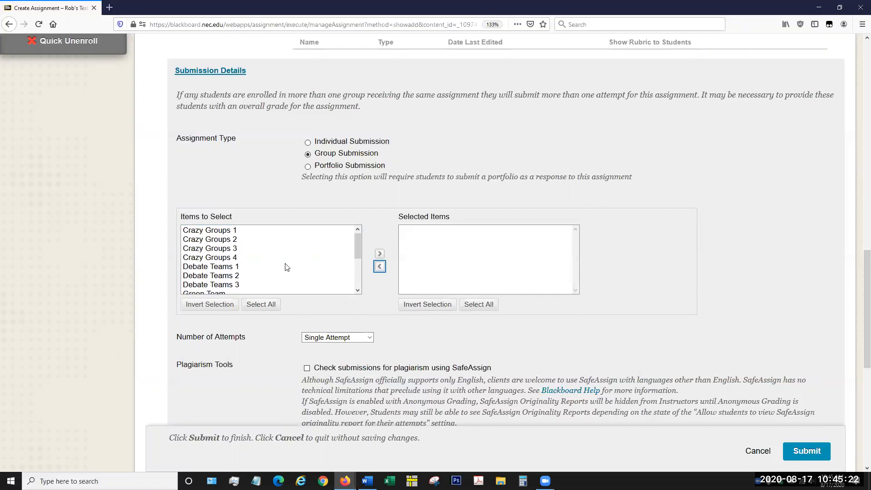
{"action": "left_click", "coordinate": [241, 232]}
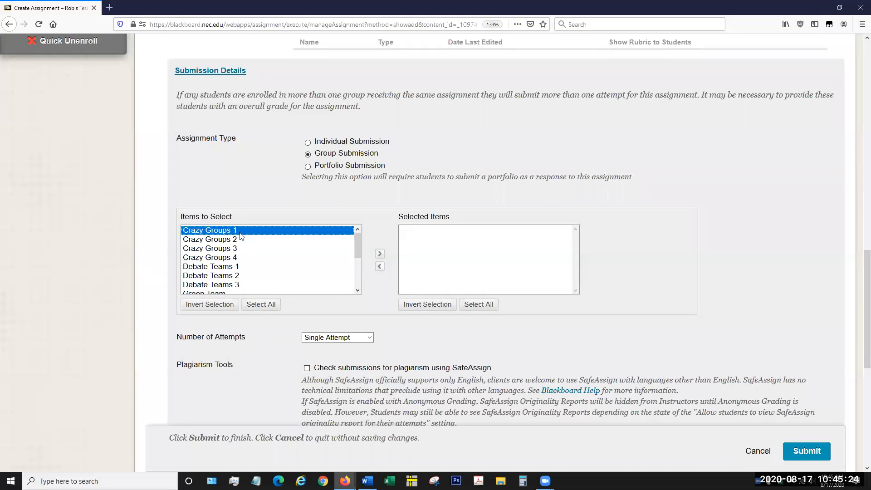
{"action": "left_click", "coordinate": [236, 258], "text": "shift"}
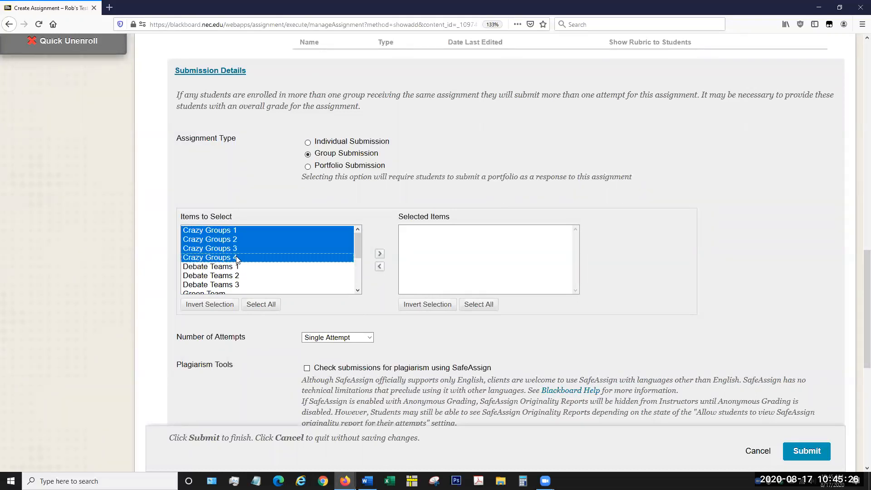
{"action": "left_click", "coordinate": [380, 253]}
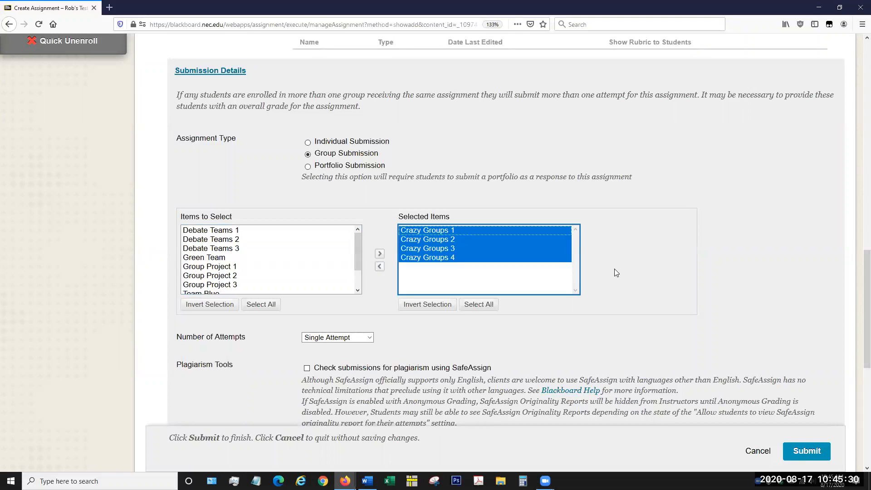
{"action": "left_click", "coordinate": [605, 260]}
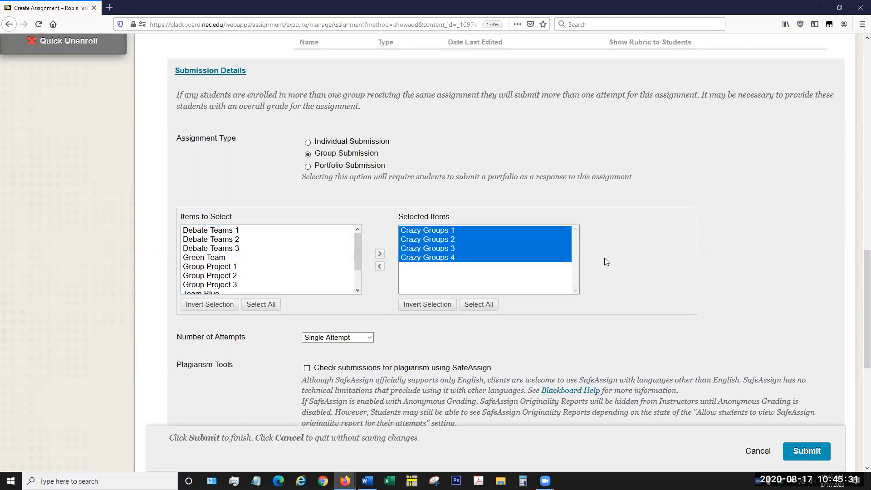
{"action": "left_click", "coordinate": [528, 233]}
{"action": "left_click", "coordinate": [523, 250]}
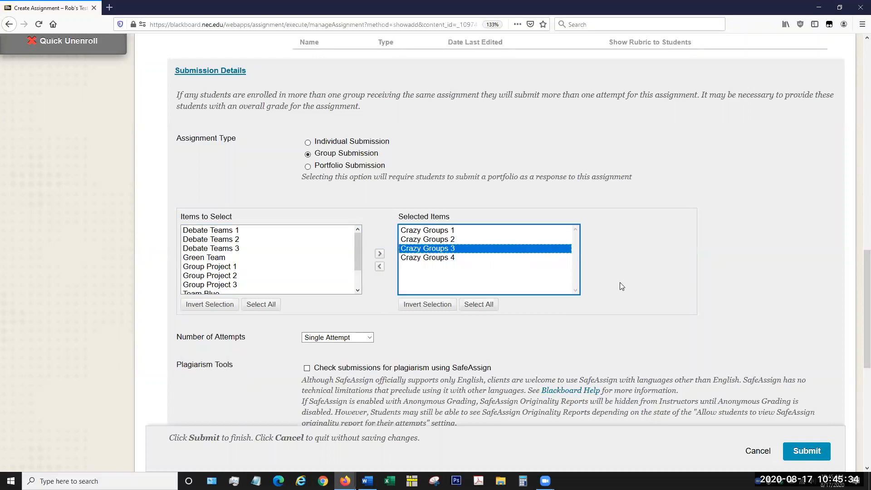
{"action": "left_click", "coordinate": [735, 254]}
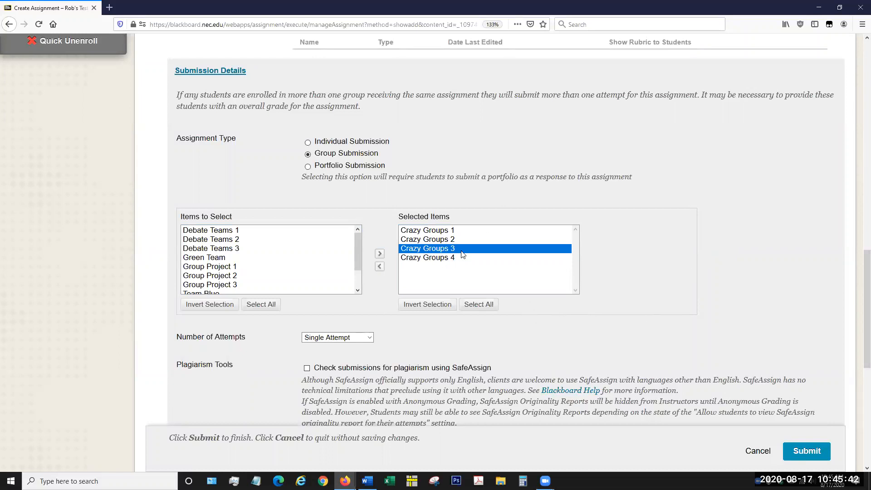
{"action": "left_click", "coordinate": [450, 231]}
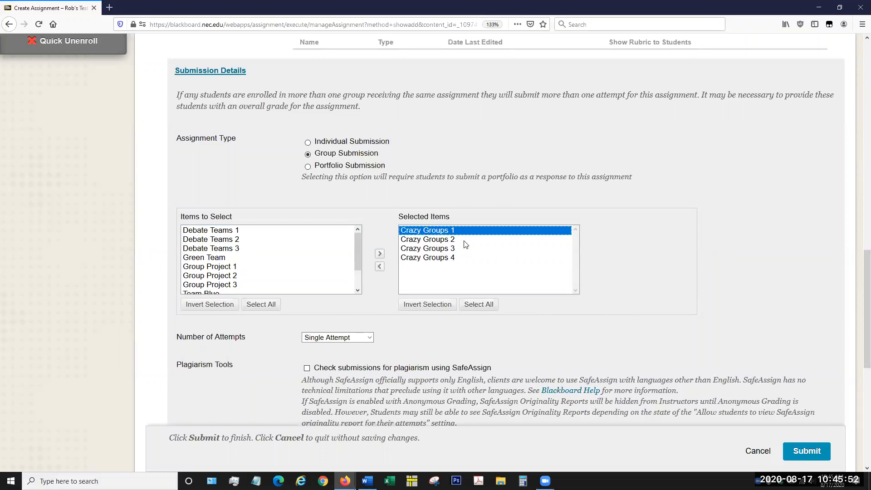
{"action": "left_click", "coordinate": [464, 230]}
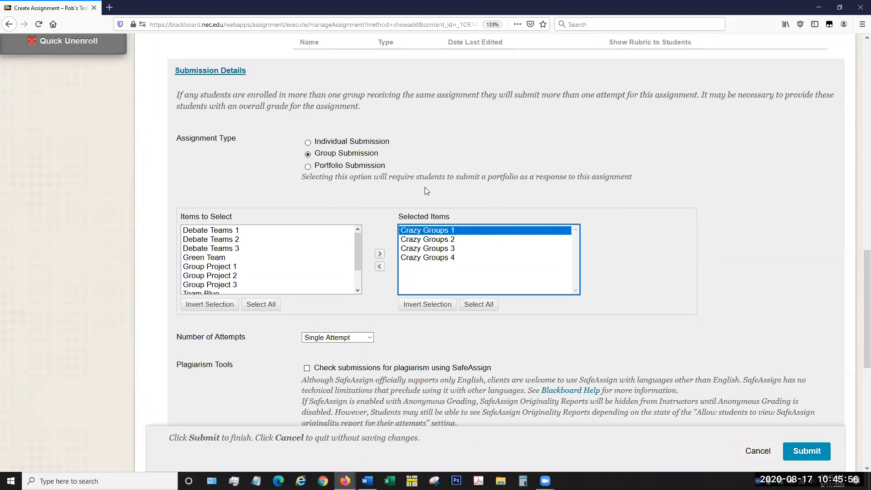
Step: Name the assignment "New Blue assignment"
{"action": "scroll", "coordinate": [525, 251], "scroll_direction": "up", "scroll_amount": 5}
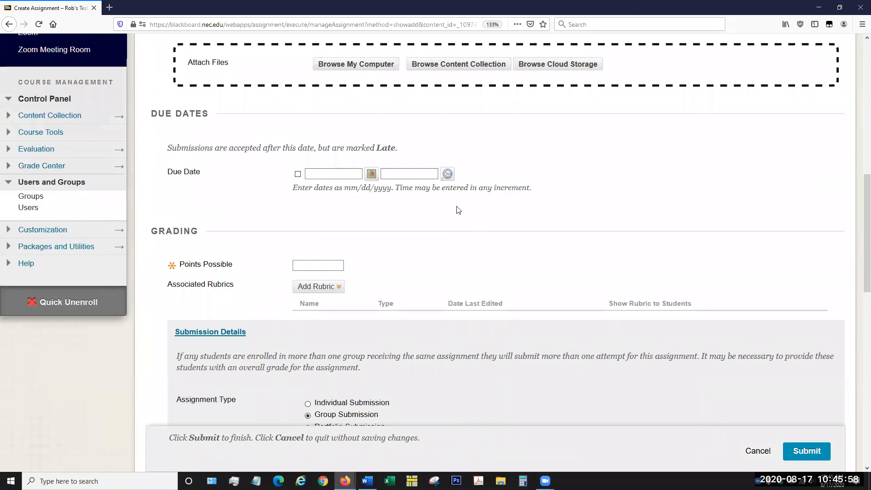
{"action": "scroll", "coordinate": [457, 210], "scroll_direction": "up", "scroll_amount": 6}
{"action": "left_click", "coordinate": [323, 132]}
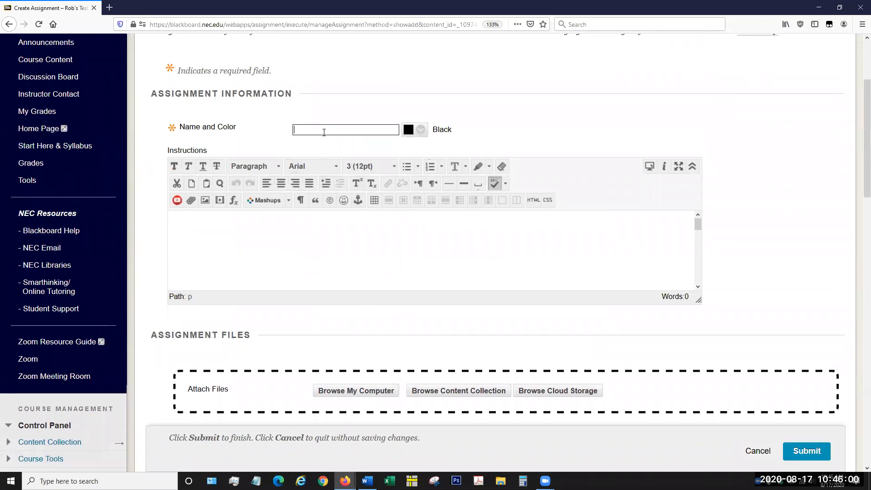
{"action": "type", "text": "New Blue assignment"}
Step: Set the points possible to 100 and submit the new group assignment
{"action": "scroll", "coordinate": [295, 241], "scroll_direction": "down", "scroll_amount": 10}
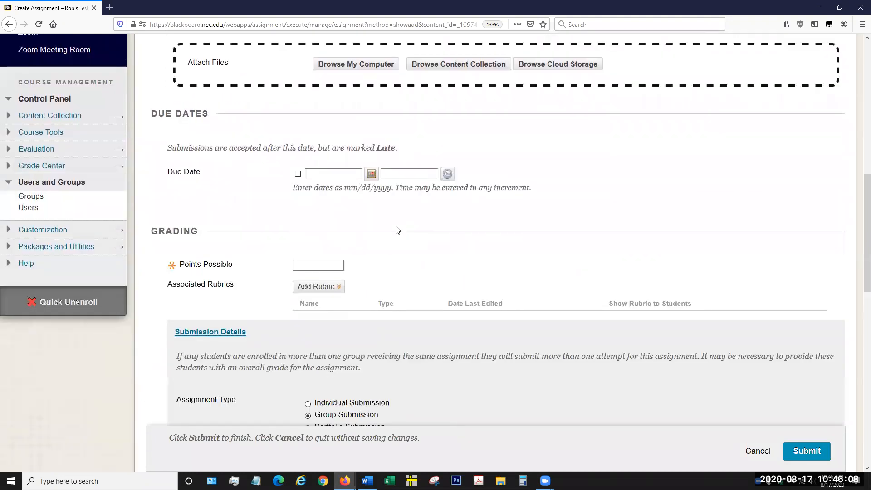
{"action": "scroll", "coordinate": [372, 231], "scroll_direction": "down", "scroll_amount": 6}
{"action": "left_click", "coordinate": [316, 69]}
{"action": "type", "text": "100"}
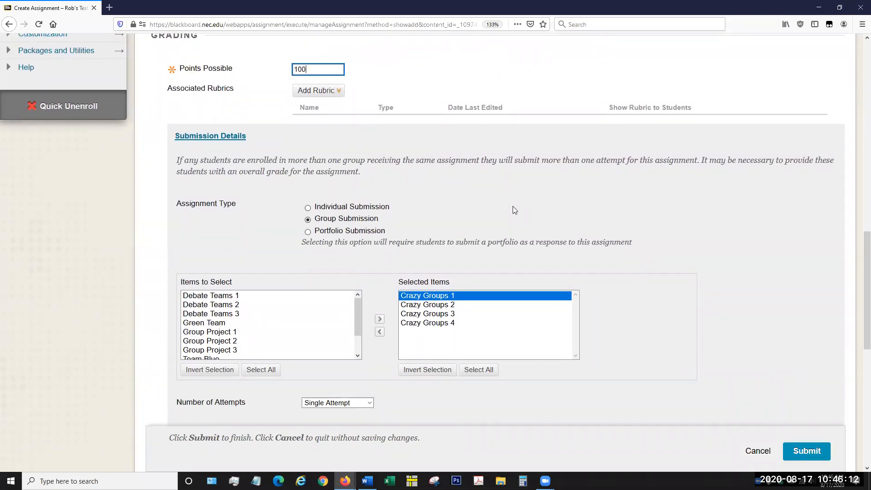
{"action": "scroll", "coordinate": [513, 207], "scroll_direction": "down", "scroll_amount": 5}
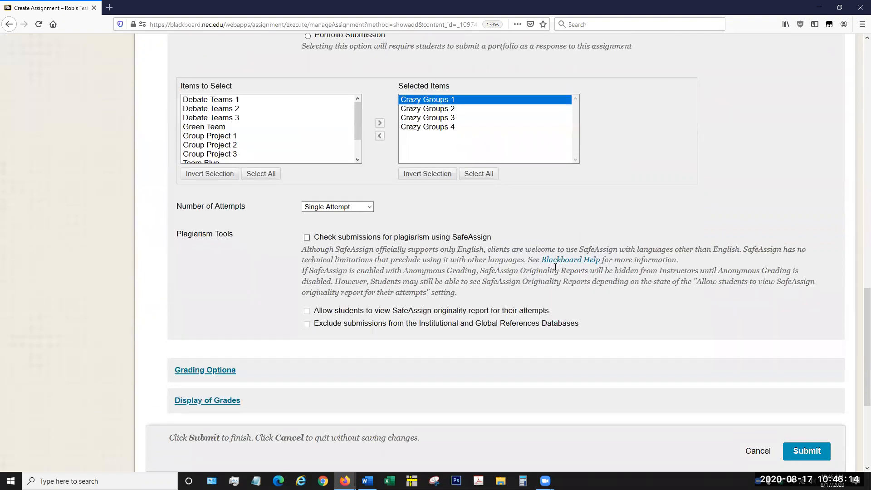
{"action": "scroll", "coordinate": [555, 267], "scroll_direction": "down", "scroll_amount": 5}
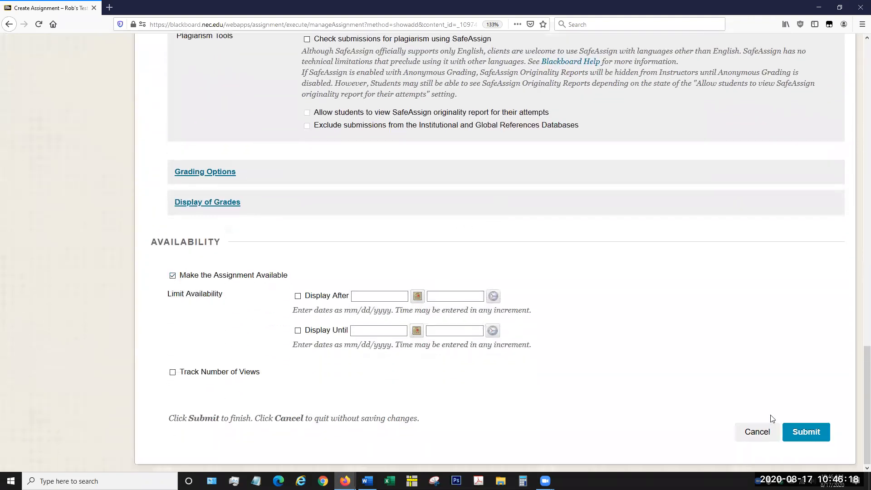
{"action": "left_click", "coordinate": [822, 434]}
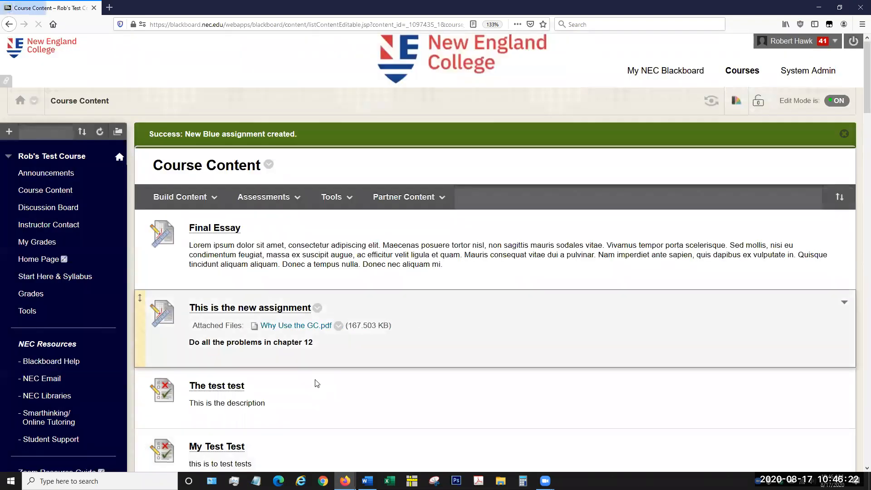
Step: Look through the Course Content list for the New Blue assignment
{"action": "scroll", "coordinate": [360, 290], "scroll_direction": "down", "scroll_amount": 15}
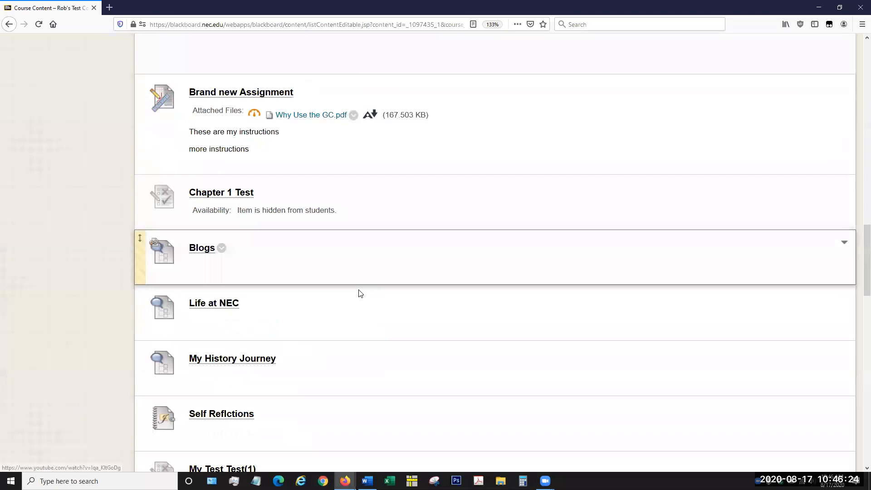
{"action": "scroll", "coordinate": [359, 293], "scroll_direction": "down", "scroll_amount": 10}
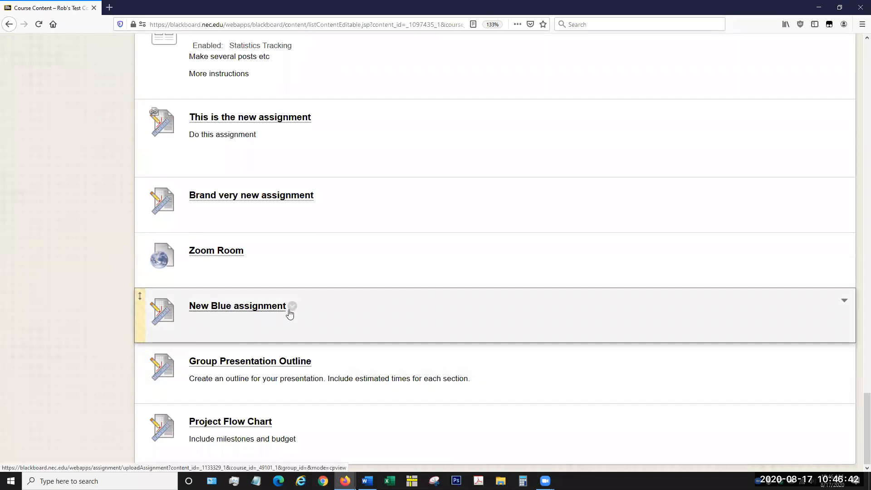
{"action": "scroll", "coordinate": [378, 304], "scroll_direction": "up", "scroll_amount": 3}
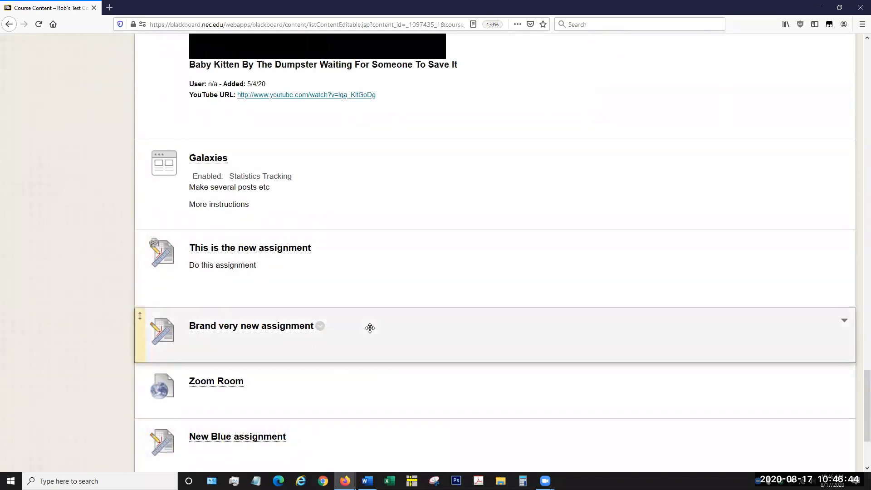
{"action": "scroll", "coordinate": [370, 328], "scroll_direction": "down", "scroll_amount": 3}
Step: Open the course's Full Grade Center
{"action": "scroll", "coordinate": [233, 315], "scroll_direction": "up", "scroll_amount": 12}
{"action": "scroll", "coordinate": [101, 252], "scroll_direction": "up", "scroll_amount": 15}
{"action": "scroll", "coordinate": [98, 247], "scroll_direction": "down", "scroll_amount": 5}
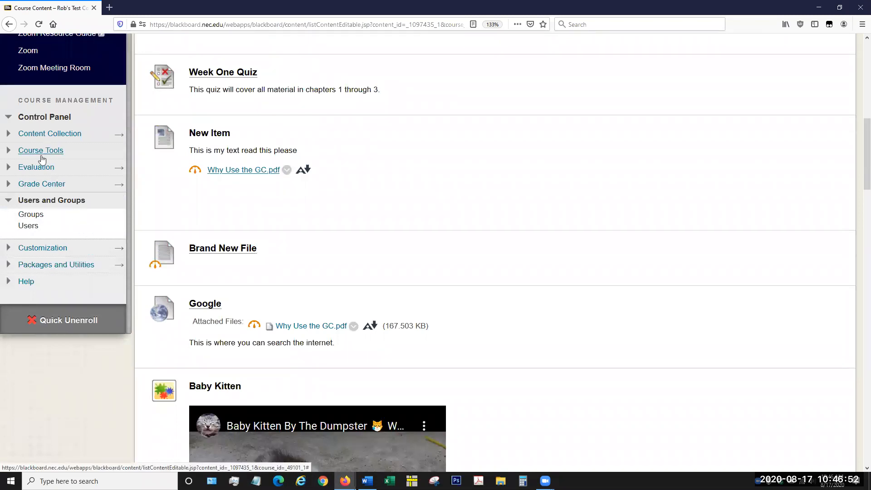
{"action": "left_click", "coordinate": [38, 186]}
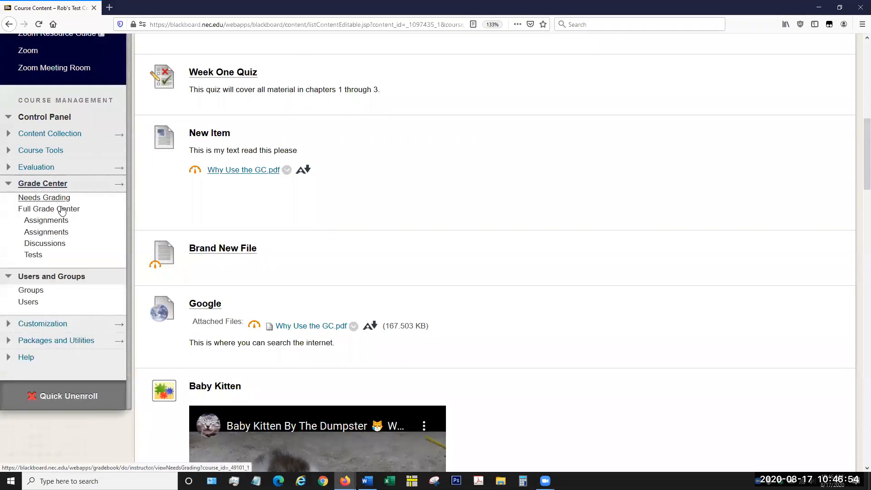
{"action": "left_click", "coordinate": [62, 210]}
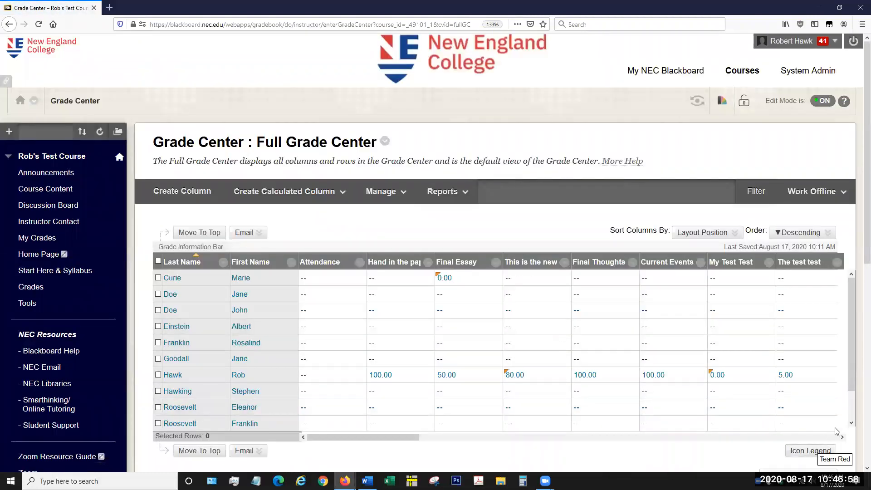
Step: Look across the Grade Center columns through to the Team Blue, Group Presentation and Team Red group assignments
{"action": "scroll", "coordinate": [853, 368], "scroll_direction": "down", "scroll_amount": 1}
{"action": "scroll", "coordinate": [853, 368], "scroll_direction": "up", "scroll_amount": 1}
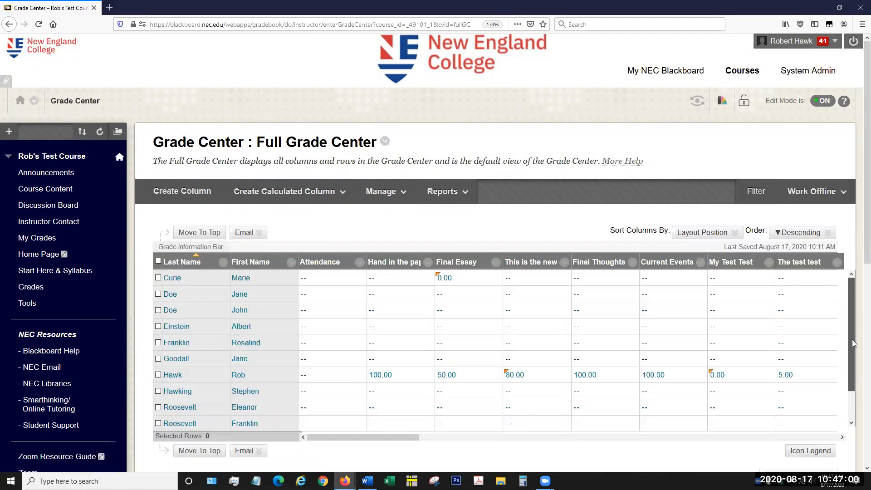
{"action": "left_click", "coordinate": [843, 438]}
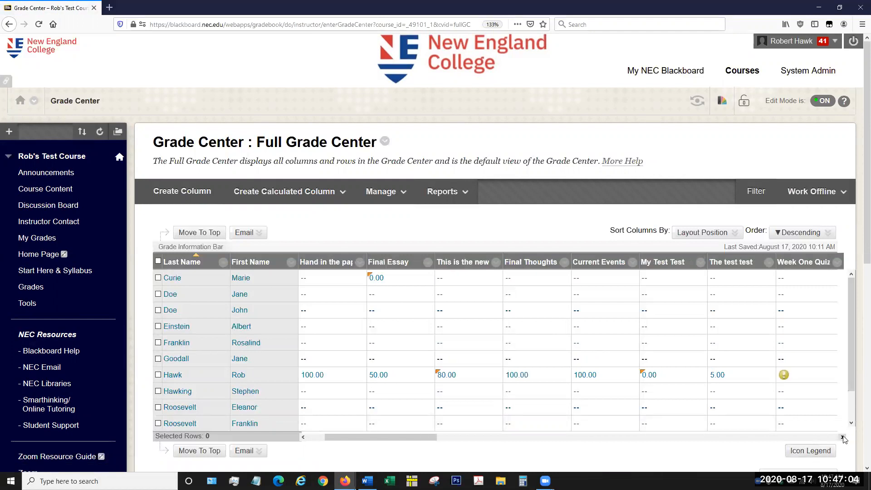
{"action": "left_click", "coordinate": [843, 438]}
{"action": "left_click", "coordinate": [843, 438]}
{"action": "left_click", "coordinate": [843, 437]}
{"action": "left_click", "coordinate": [843, 438]}
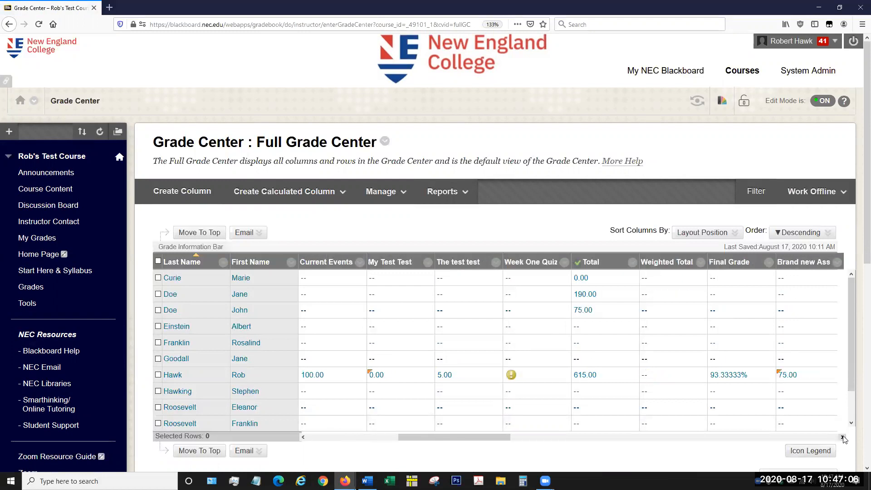
{"action": "left_click", "coordinate": [843, 437]}
{"action": "left_click", "coordinate": [843, 438]}
{"action": "left_click", "coordinate": [843, 438]}
{"action": "left_click", "coordinate": [843, 438]}
{"action": "left_click", "coordinate": [843, 438]}
{"action": "left_click", "coordinate": [843, 438]}
{"action": "left_click", "coordinate": [842, 437]}
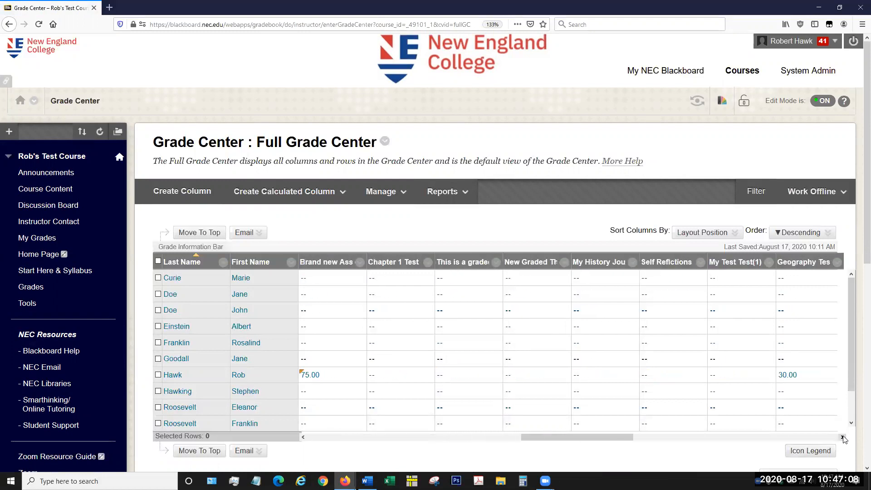
{"action": "left_click", "coordinate": [843, 437]}
{"action": "left_click", "coordinate": [843, 438]}
{"action": "left_click", "coordinate": [842, 437]}
{"action": "left_click", "coordinate": [843, 438]}
{"action": "left_click", "coordinate": [843, 438]}
{"action": "left_click", "coordinate": [843, 438]}
{"action": "left_click", "coordinate": [843, 437]}
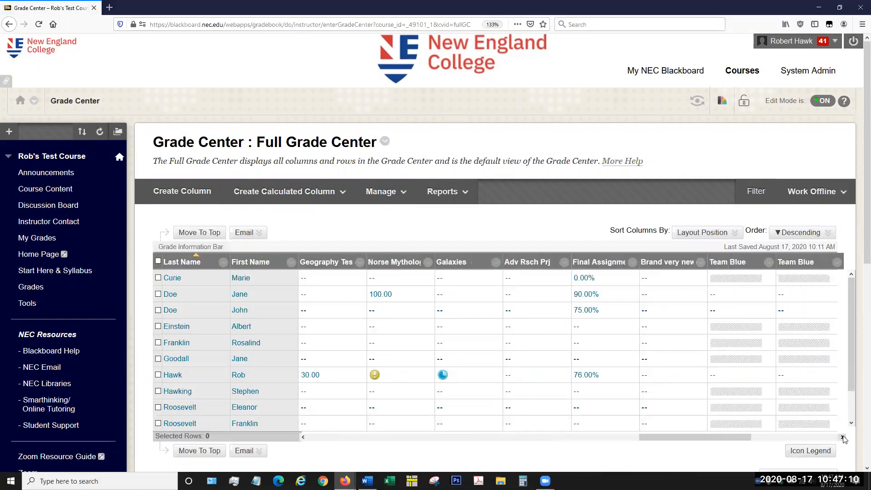
{"action": "left_click", "coordinate": [843, 437]}
{"action": "left_click", "coordinate": [843, 437]}
{"action": "left_click", "coordinate": [843, 438]}
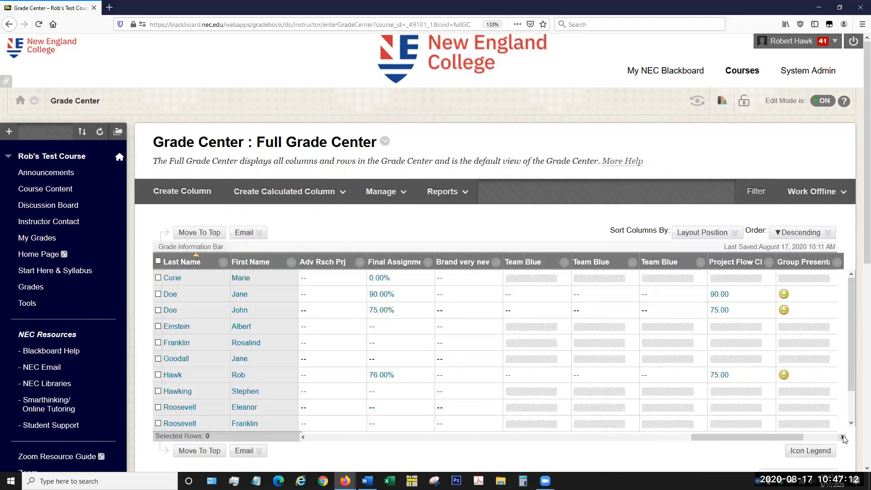
{"action": "left_click", "coordinate": [843, 437]}
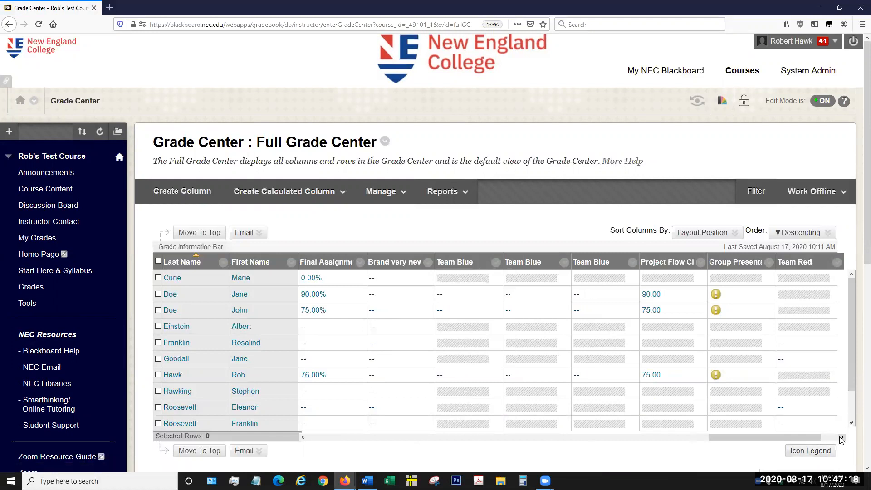
Step: Look across the last Grade Center columns through New Blue assignment and down the Team Blue columns' student rows
{"action": "left_click", "coordinate": [842, 438]}
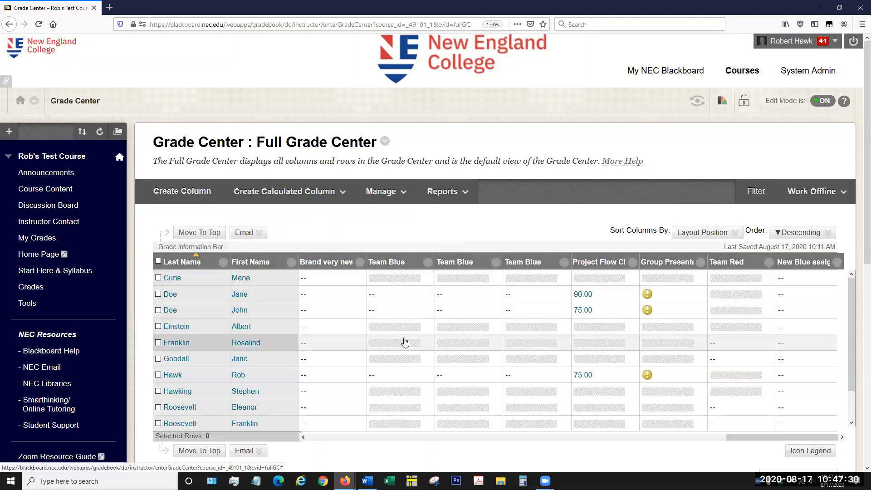
{"action": "scroll", "coordinate": [402, 335], "scroll_direction": "down", "scroll_amount": 3}
{"action": "scroll", "coordinate": [403, 309], "scroll_direction": "down", "scroll_amount": 2}
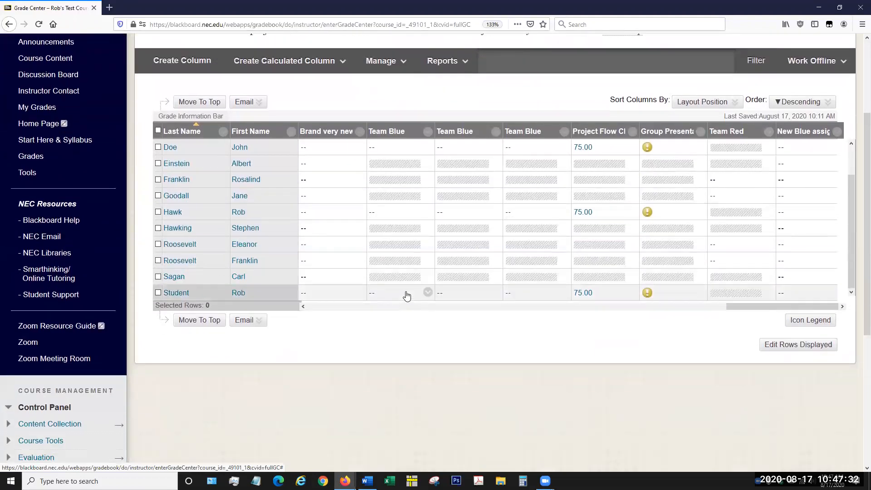
{"action": "scroll", "coordinate": [405, 288], "scroll_direction": "up", "scroll_amount": 4}
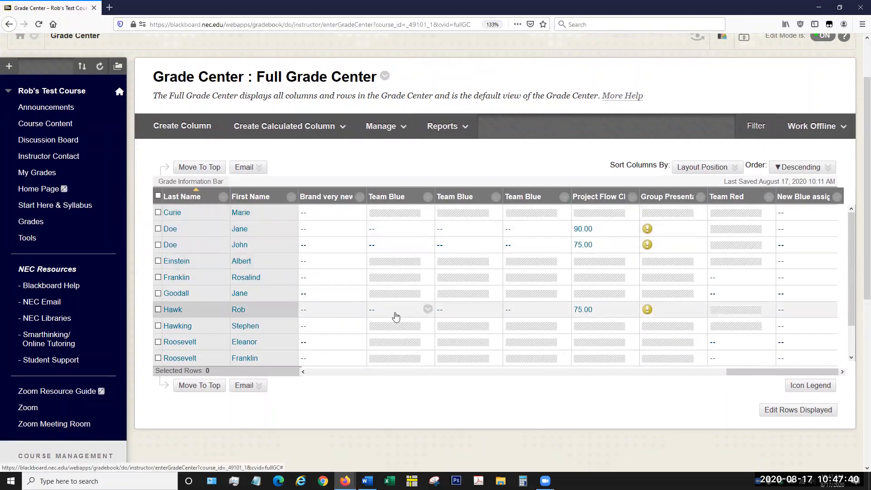
{"action": "scroll", "coordinate": [396, 316], "scroll_direction": "down", "scroll_amount": 3}
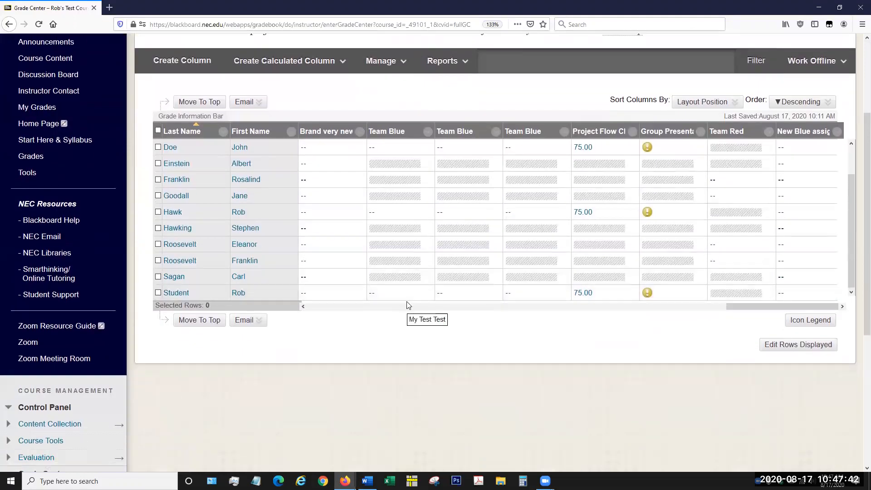
{"action": "scroll", "coordinate": [406, 301], "scroll_direction": "up", "scroll_amount": 3}
{"action": "scroll", "coordinate": [407, 301], "scroll_direction": "up", "scroll_amount": 4}
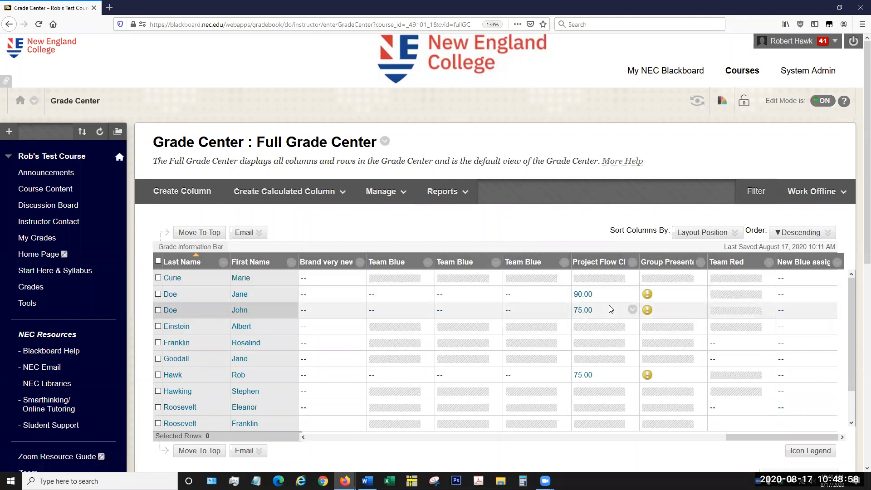
Step: Examine which student rows have grades or submissions in the Project Flow Chart and Group Presentation columns
{"action": "scroll", "coordinate": [609, 307], "scroll_direction": "down", "scroll_amount": 3}
{"action": "scroll", "coordinate": [594, 308], "scroll_direction": "up", "scroll_amount": 3}
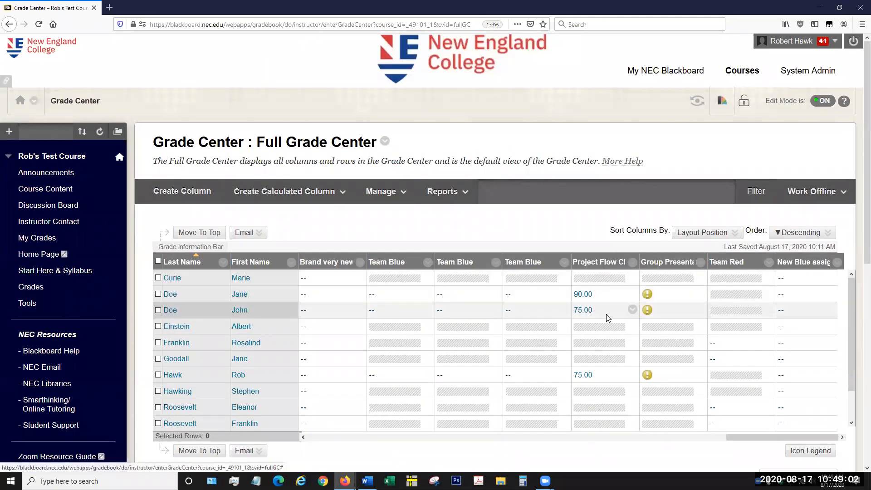
{"action": "scroll", "coordinate": [601, 377], "scroll_direction": "down", "scroll_amount": 4}
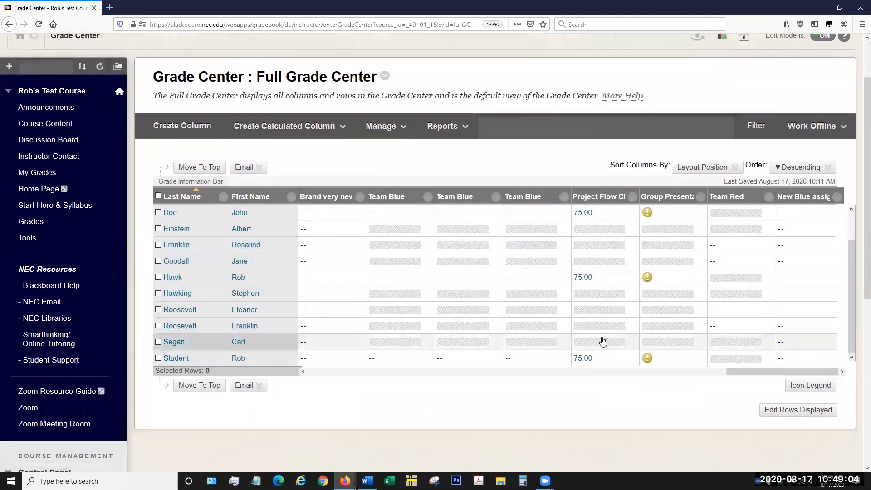
{"action": "scroll", "coordinate": [598, 287], "scroll_direction": "up", "scroll_amount": 4}
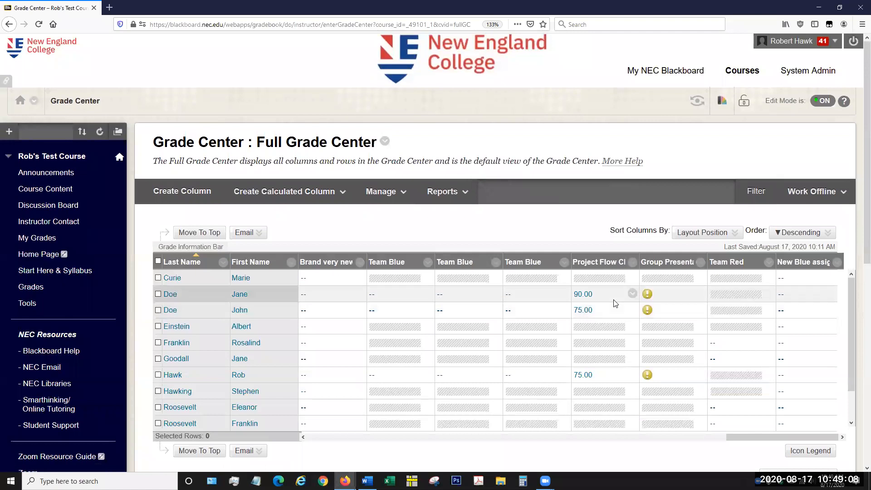
{"action": "scroll", "coordinate": [606, 299], "scroll_direction": "down", "scroll_amount": 1}
{"action": "scroll", "coordinate": [606, 300], "scroll_direction": "down", "scroll_amount": 1}
{"action": "scroll", "coordinate": [606, 300], "scroll_direction": "up", "scroll_amount": 2}
{"action": "scroll", "coordinate": [609, 305], "scroll_direction": "down", "scroll_amount": 1}
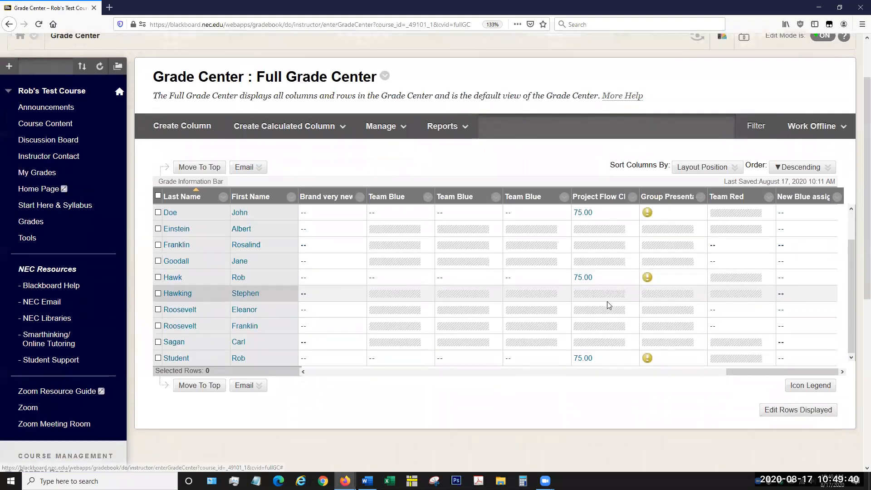
{"action": "scroll", "coordinate": [609, 304], "scroll_direction": "up", "scroll_amount": 1}
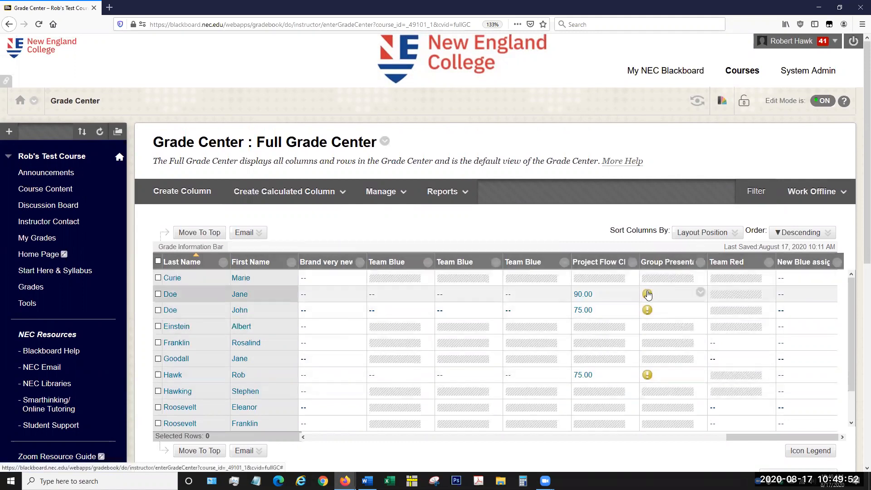
Step: Open Team Blue's 8/17/20 group attempt for the Group Presentation Outline assignment from a member's grade cell
{"action": "left_click", "coordinate": [700, 292]}
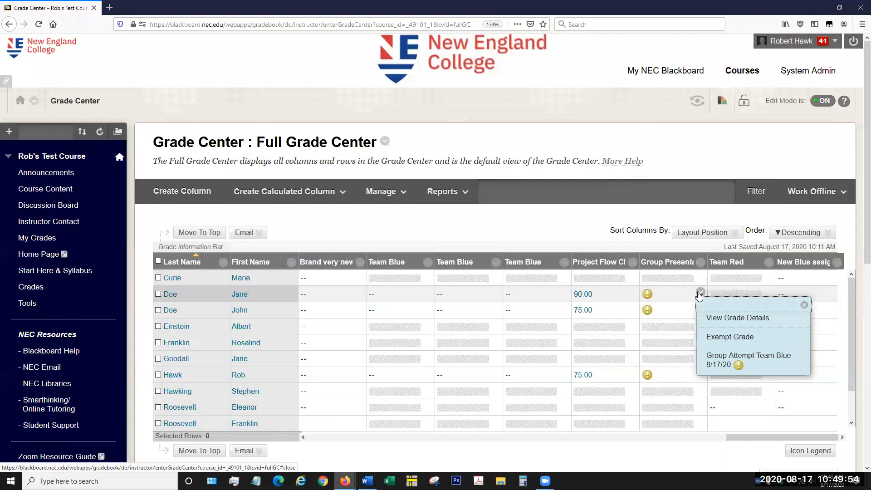
{"action": "left_click", "coordinate": [739, 366]}
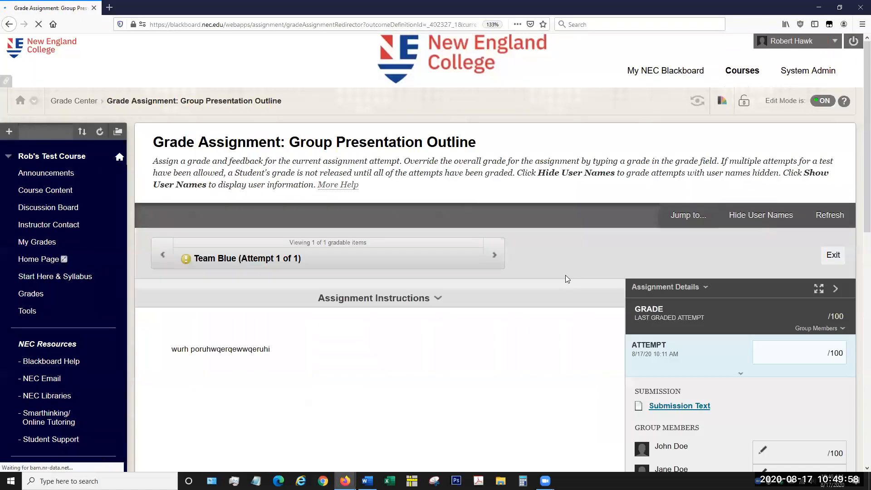
{"action": "scroll", "coordinate": [570, 204], "scroll_direction": "down", "scroll_amount": 3}
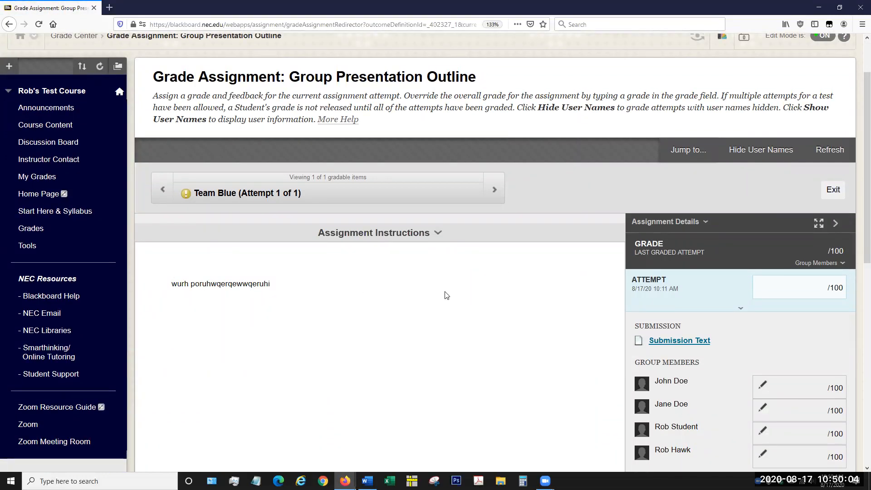
{"action": "scroll", "coordinate": [463, 293], "scroll_direction": "down", "scroll_amount": 1}
{"action": "scroll", "coordinate": [463, 292], "scroll_direction": "down", "scroll_amount": 3}
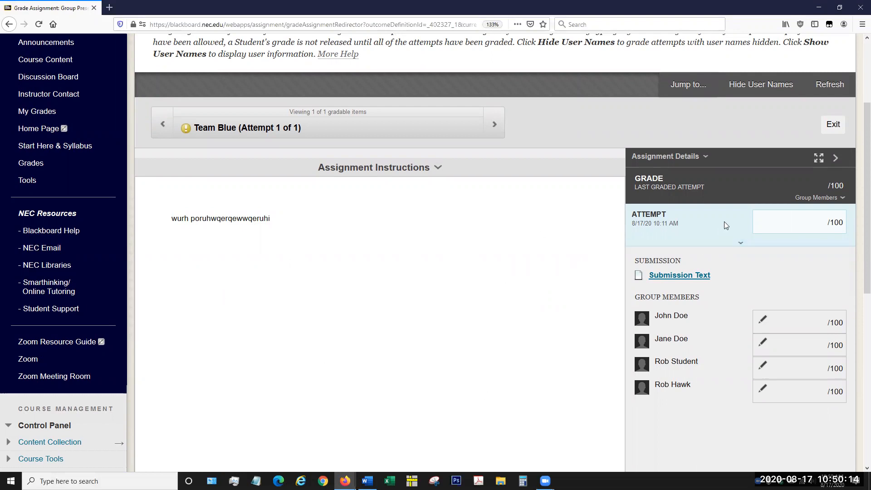
Step: Grade Team Blue's attempt 80 out of 100 and submit the grade
{"action": "left_click", "coordinate": [808, 225]}
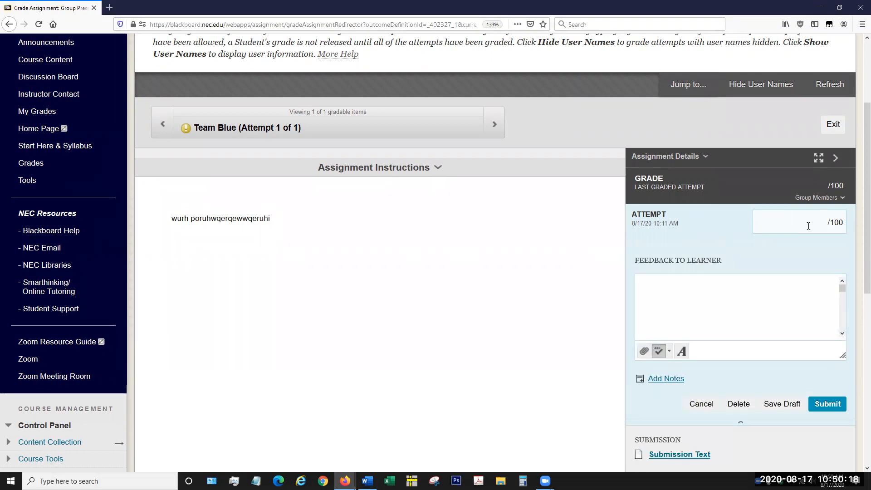
{"action": "type", "text": "80"}
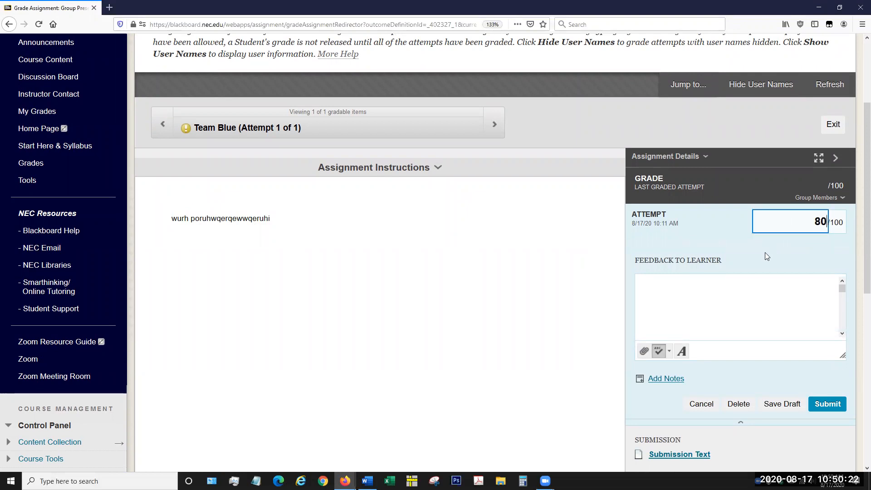
{"action": "key", "text": "Return"}
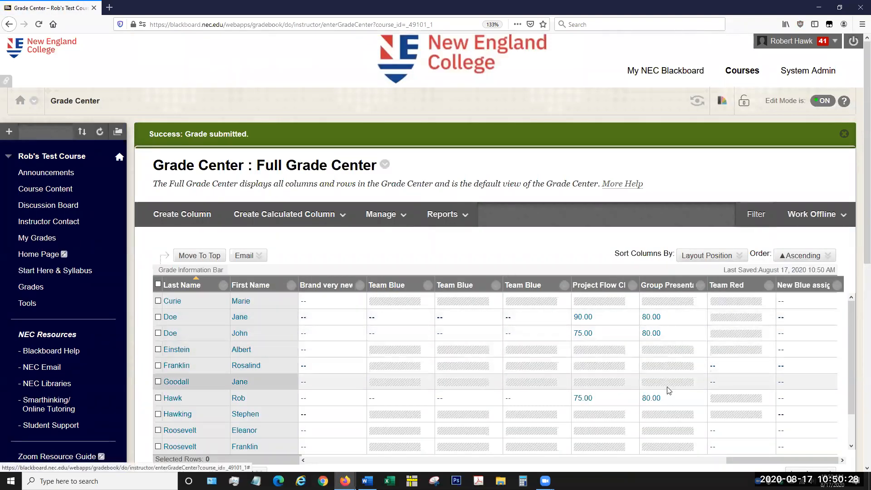
Step: Check the Group Presentation grades down the student rows, and reopen Team Blue's graded attempt
{"action": "scroll", "coordinate": [673, 343], "scroll_direction": "down", "scroll_amount": 3}
{"action": "scroll", "coordinate": [673, 347], "scroll_direction": "down", "scroll_amount": 3}
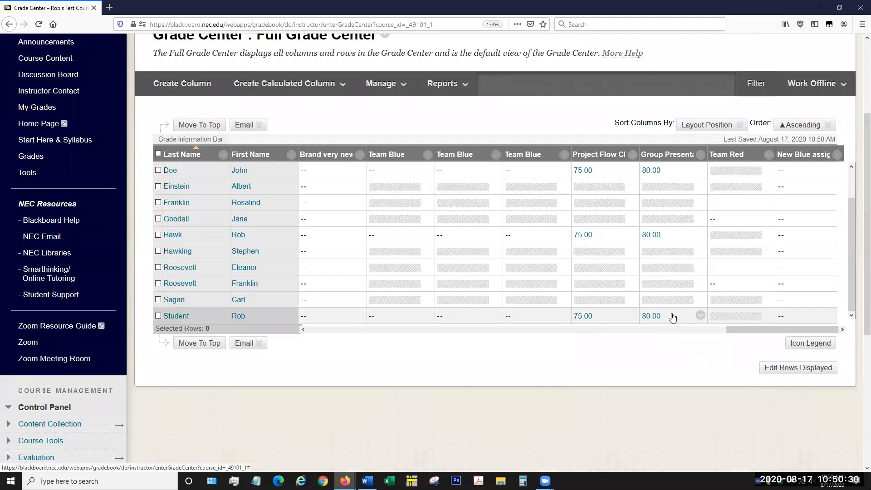
{"action": "scroll", "coordinate": [671, 317], "scroll_direction": "up", "scroll_amount": 5}
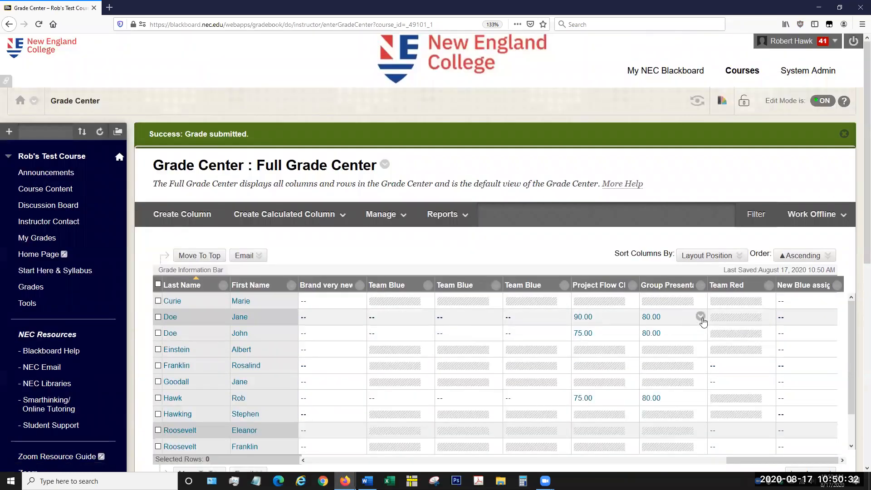
{"action": "left_click", "coordinate": [701, 317]}
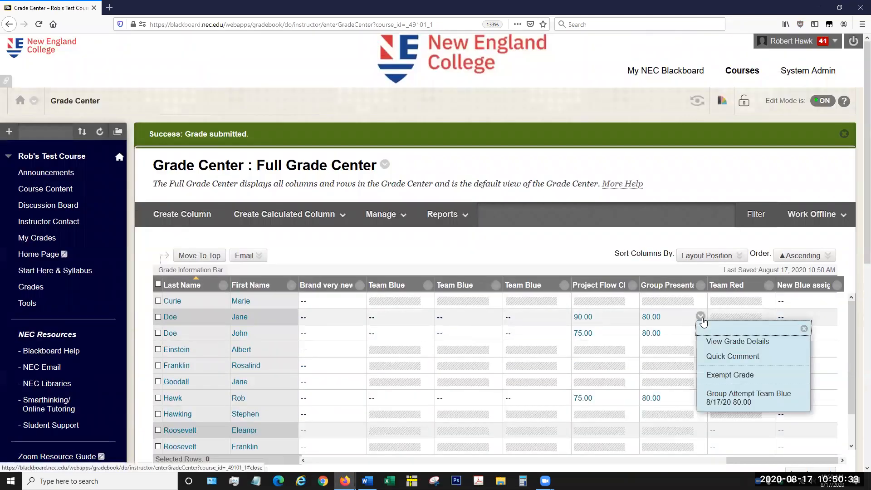
{"action": "left_click", "coordinate": [735, 403]}
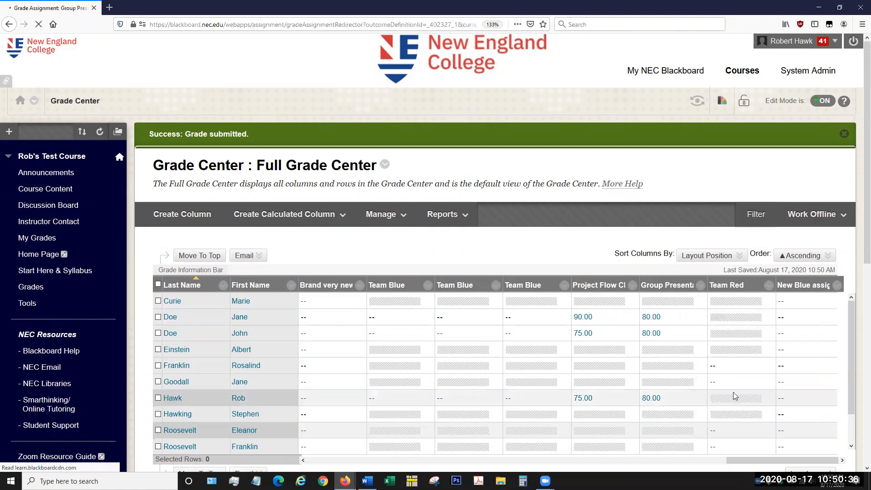
{"action": "scroll", "coordinate": [577, 224], "scroll_direction": "down", "scroll_amount": 2}
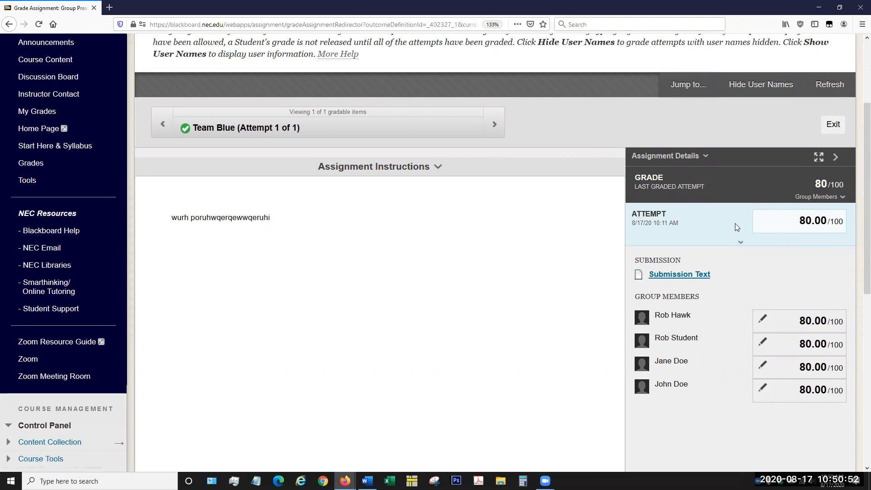
Step: Override the second listed Team Blue member's individual grade with 100 and save it, keeping the group attempt grade
{"action": "left_click", "coordinate": [810, 222]}
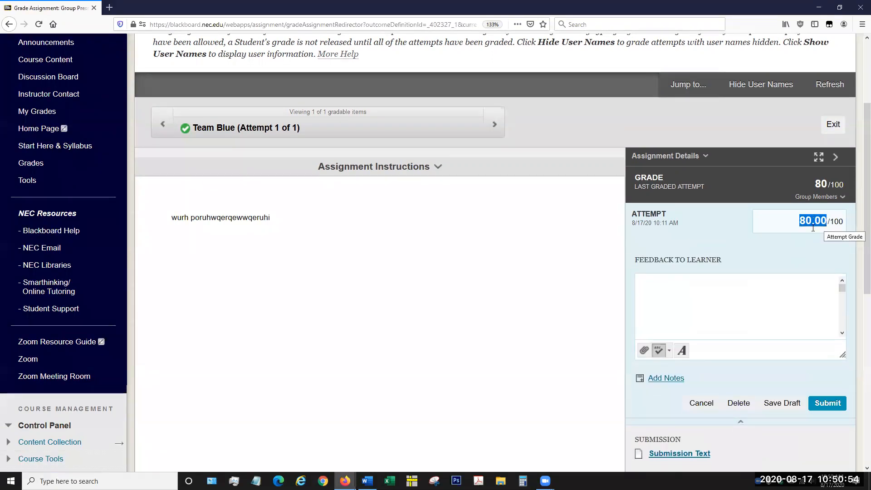
{"action": "left_click", "coordinate": [768, 221]}
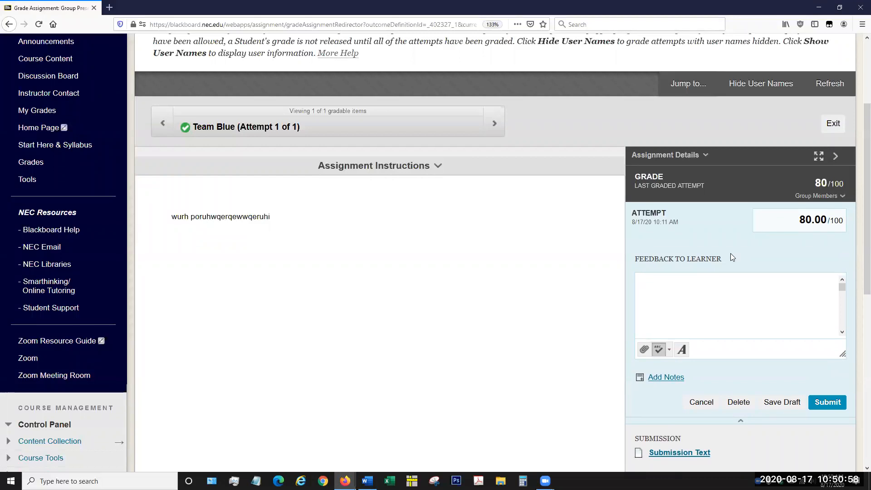
{"action": "scroll", "coordinate": [730, 253], "scroll_direction": "down", "scroll_amount": 3}
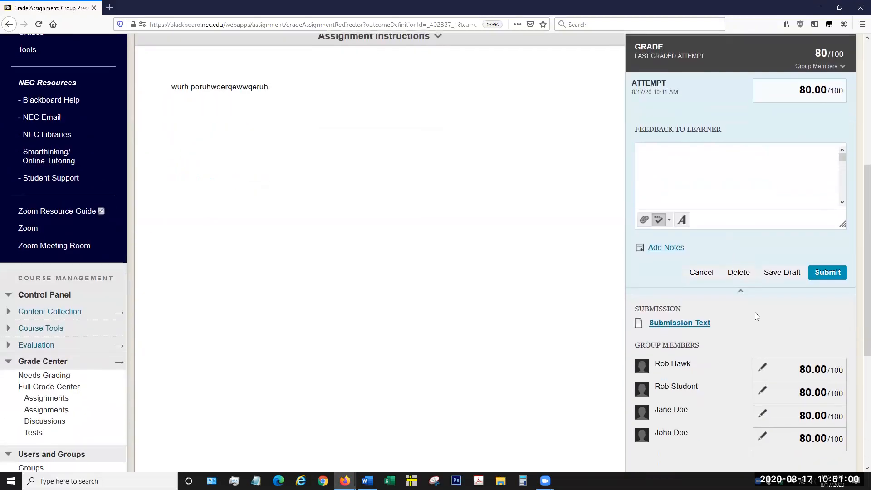
{"action": "scroll", "coordinate": [755, 312], "scroll_direction": "down", "scroll_amount": 2}
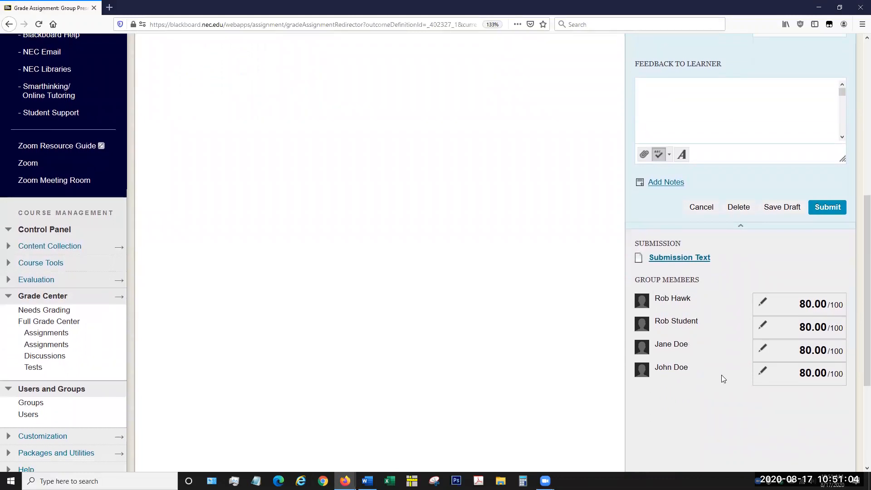
{"action": "left_click", "coordinate": [764, 326]}
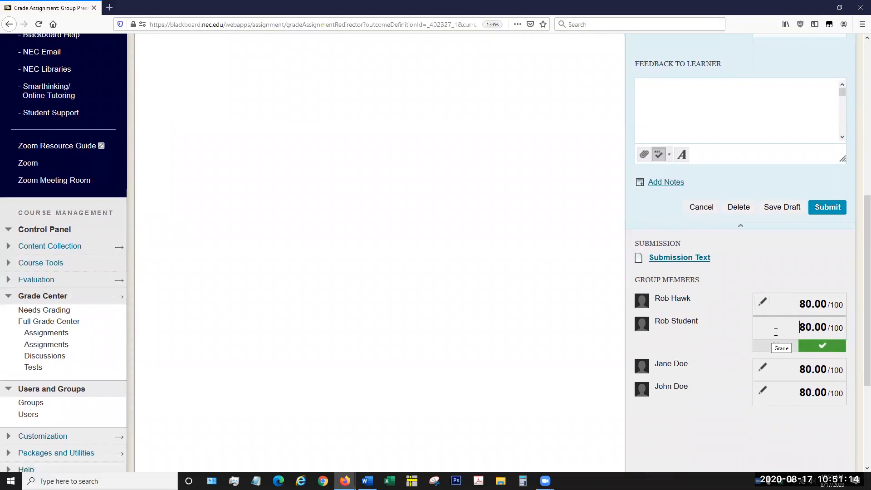
{"action": "left_click_drag", "start_coordinate": [800, 327], "coordinate": [806, 327]}
{"action": "type", "text": "10"}
{"action": "left_click", "coordinate": [824, 346]}
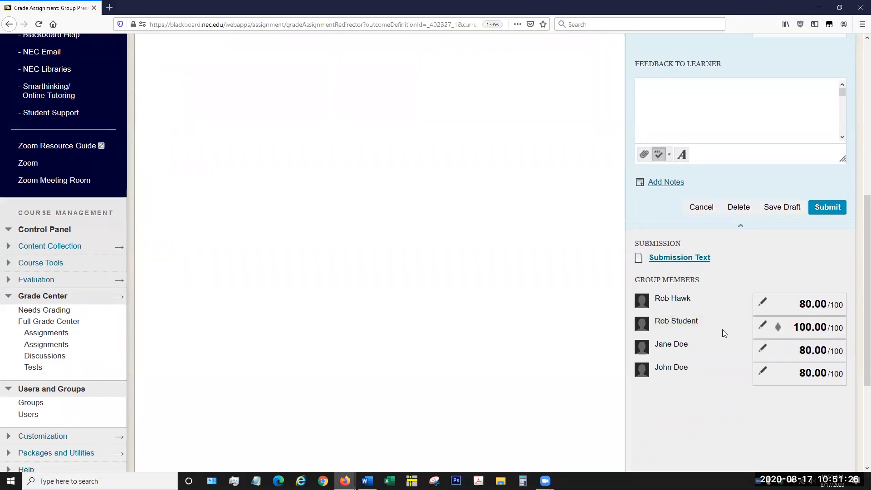
Step: Review the attempt's grade details and return to the Full Grade Center
{"action": "scroll", "coordinate": [722, 330], "scroll_direction": "up", "scroll_amount": 3}
{"action": "scroll", "coordinate": [722, 330], "scroll_direction": "up", "scroll_amount": 2}
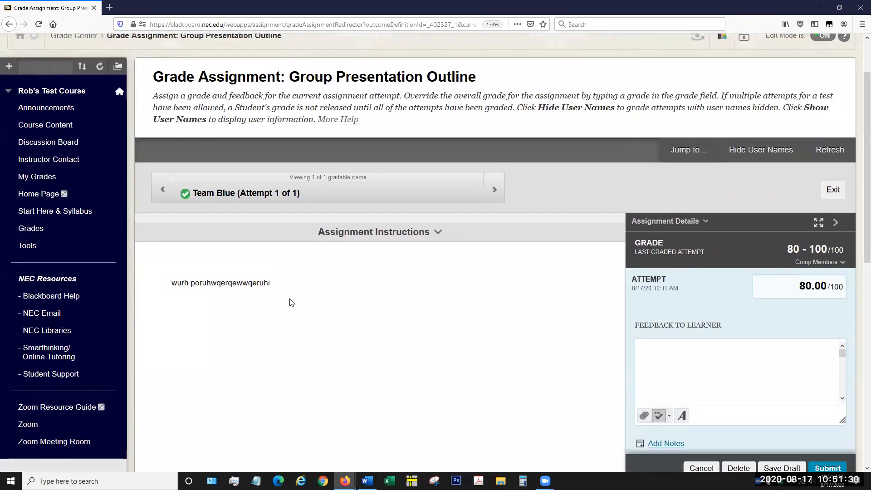
{"action": "scroll", "coordinate": [289, 302], "scroll_direction": "down", "scroll_amount": 5}
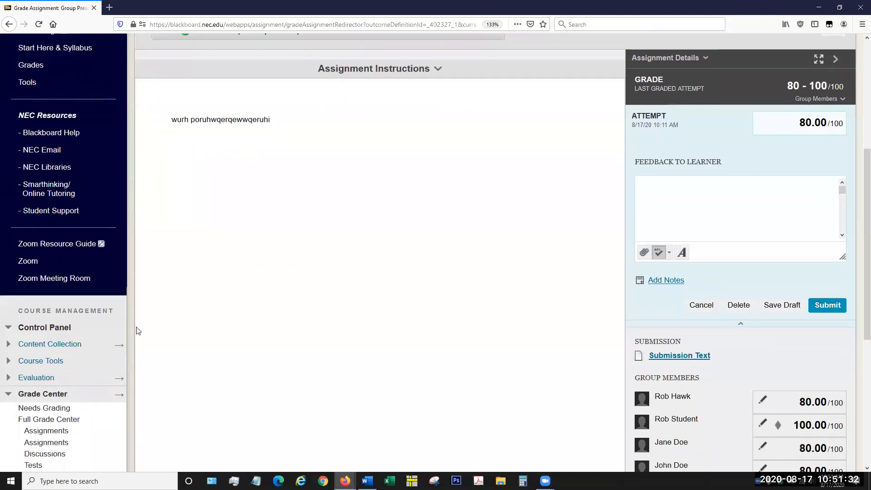
{"action": "left_click", "coordinate": [54, 323]}
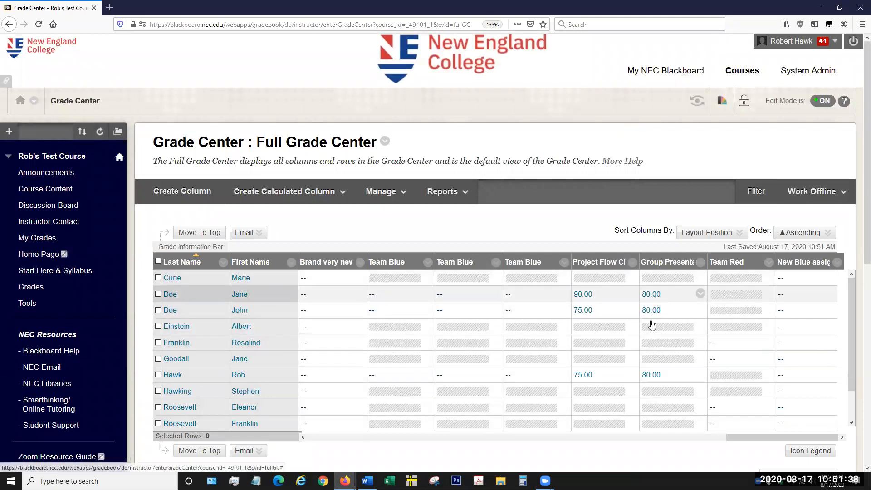
Step: Compare the overridden member's grade with the other Team Blue members' grades in the Group Presentation column
{"action": "scroll", "coordinate": [676, 338], "scroll_direction": "down", "scroll_amount": 3}
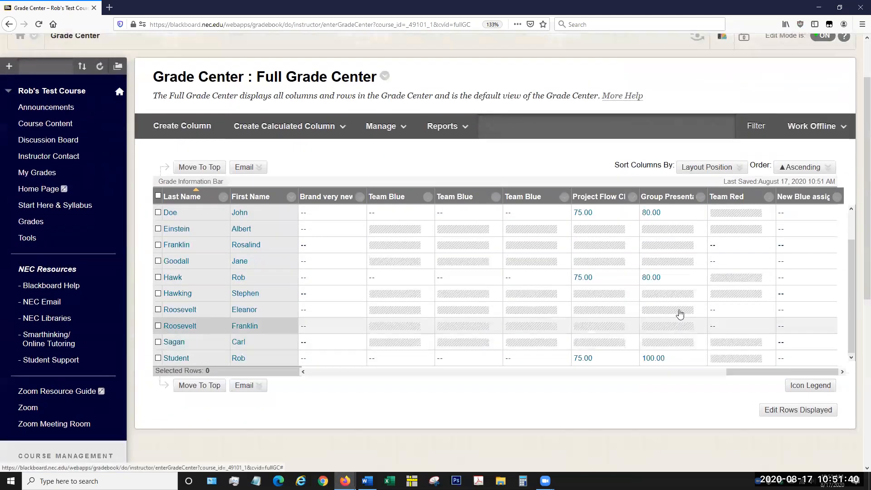
{"action": "scroll", "coordinate": [681, 311], "scroll_direction": "up", "scroll_amount": 3}
{"action": "scroll", "coordinate": [681, 311], "scroll_direction": "down", "scroll_amount": 3}
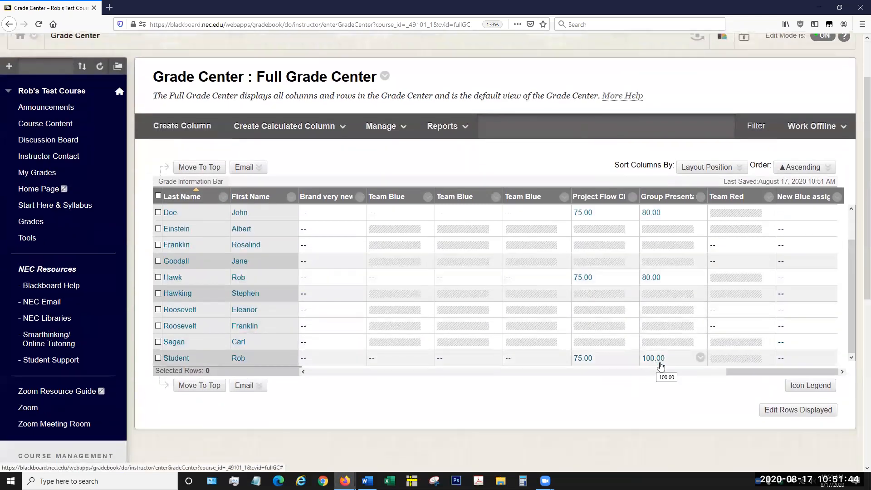
{"action": "scroll", "coordinate": [665, 272], "scroll_direction": "up", "scroll_amount": 3}
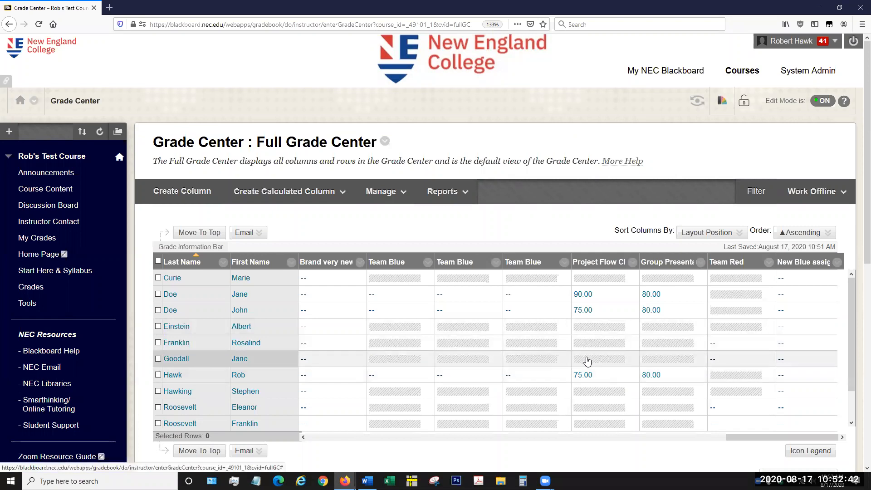
{"action": "mouse_move", "coordinate": [588, 361]}
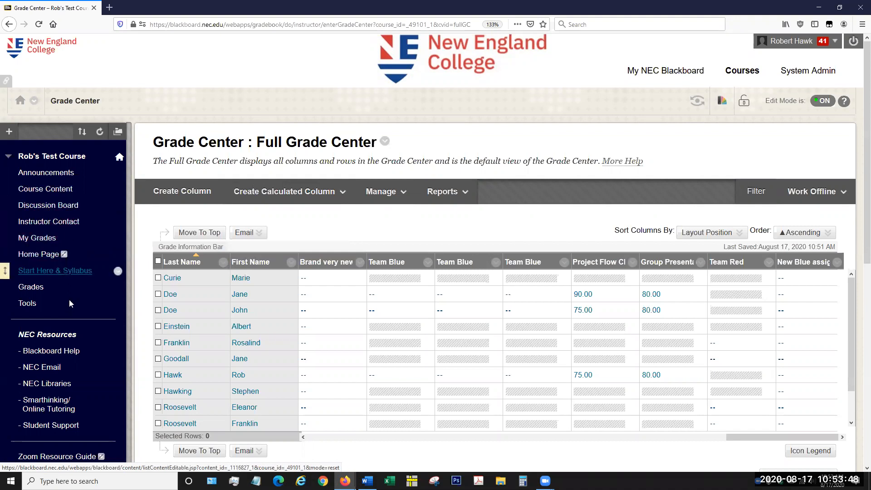
Step: Open Team Blue's group page from the course groups and review its members, tools and group assignments
{"action": "scroll", "coordinate": [96, 328], "scroll_direction": "down", "scroll_amount": 2}
{"action": "scroll", "coordinate": [95, 324], "scroll_direction": "down", "scroll_amount": 4}
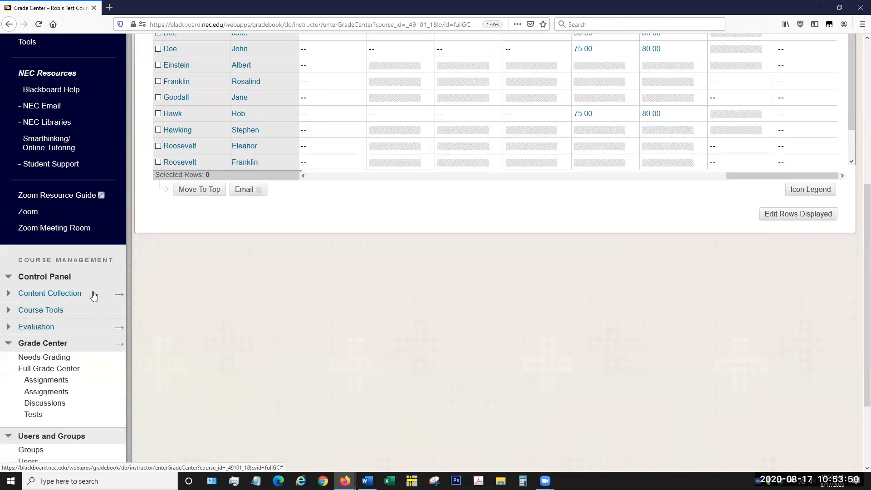
{"action": "scroll", "coordinate": [93, 296], "scroll_direction": "down", "scroll_amount": 2}
{"action": "left_click", "coordinate": [42, 352]}
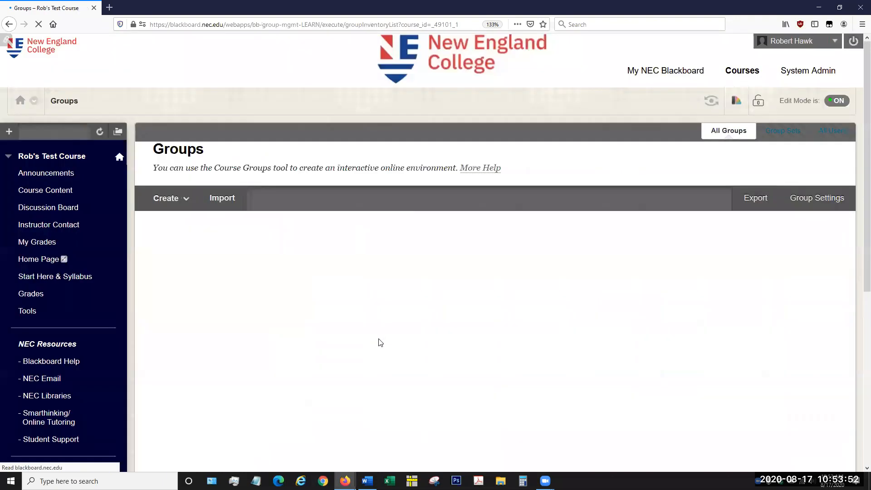
{"action": "scroll", "coordinate": [282, 285], "scroll_direction": "down", "scroll_amount": 3}
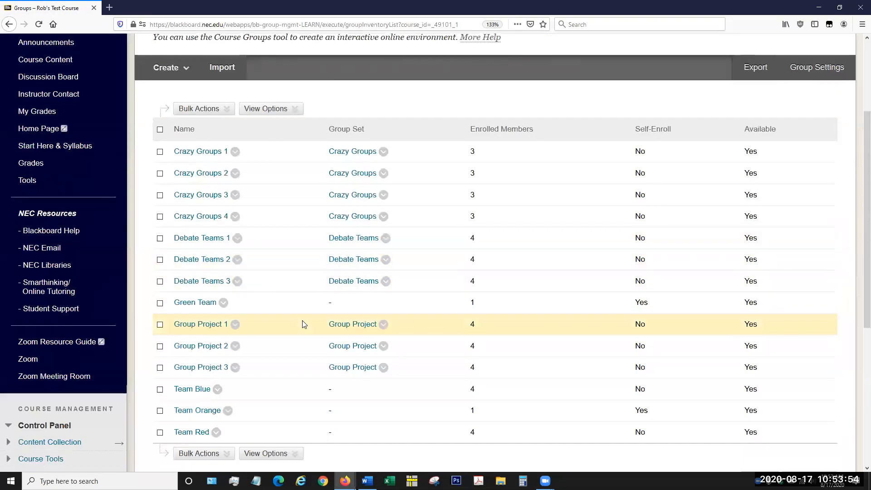
{"action": "scroll", "coordinate": [303, 320], "scroll_direction": "down", "scroll_amount": 3}
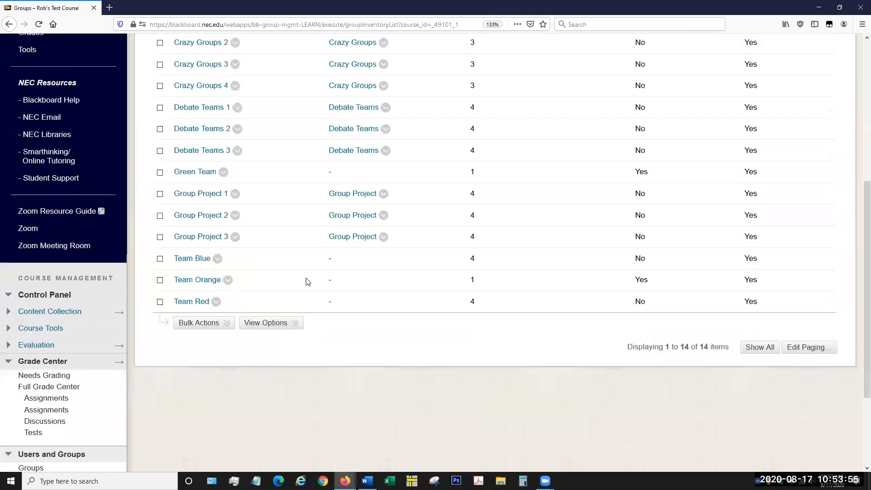
{"action": "left_click", "coordinate": [218, 258]}
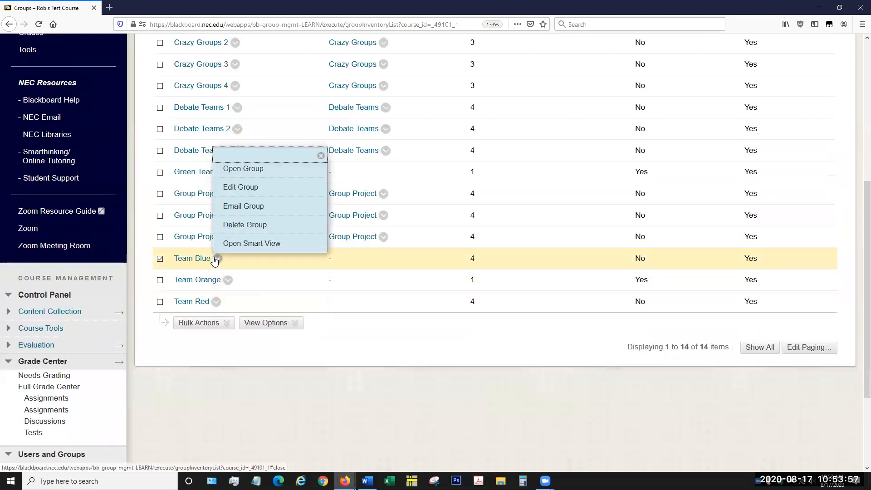
{"action": "left_click", "coordinate": [274, 169]}
{"action": "scroll", "coordinate": [553, 286], "scroll_direction": "down", "scroll_amount": 2}
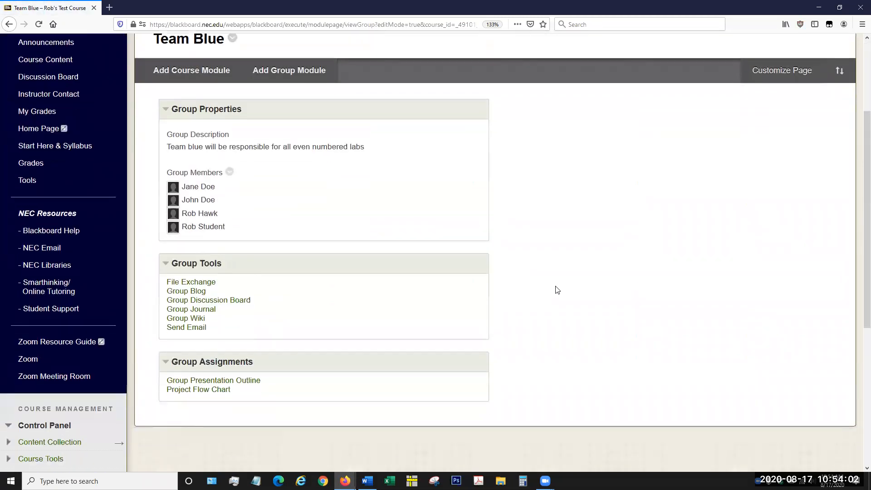
{"action": "scroll", "coordinate": [537, 283], "scroll_direction": "up", "scroll_amount": 1}
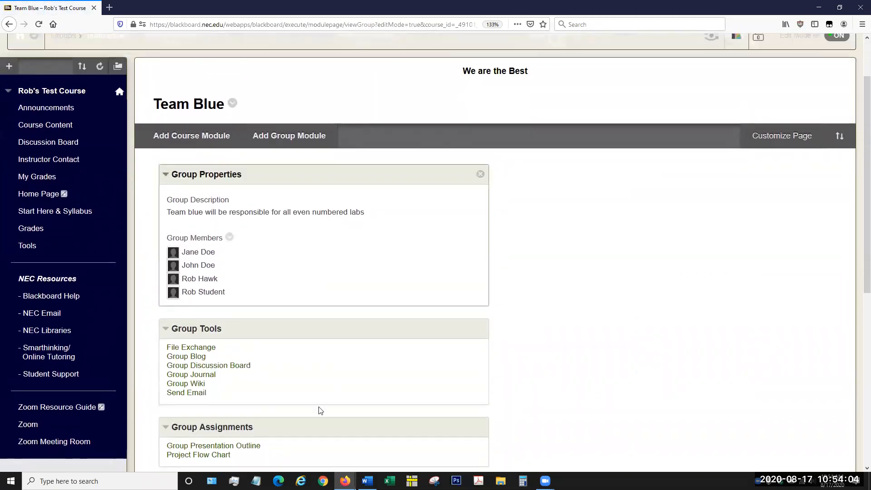
Step: Open Team Blue's group blog and examine its grade and feedback area
{"action": "left_click", "coordinate": [186, 357]}
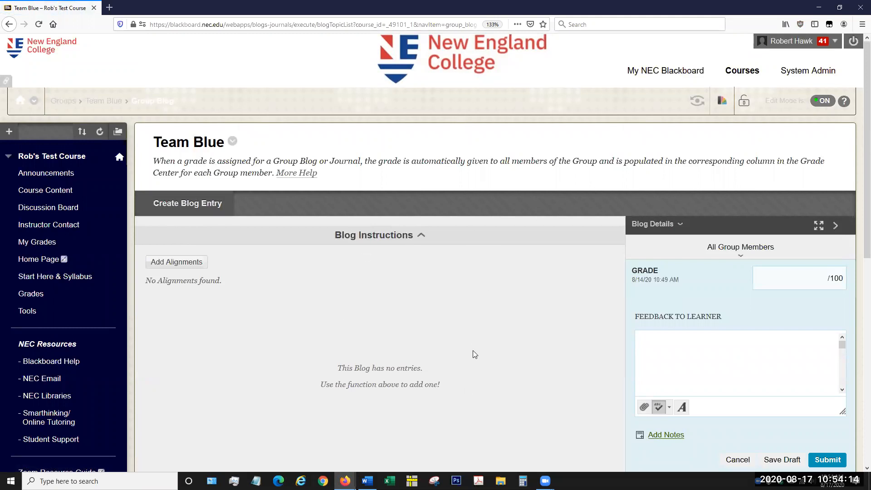
{"action": "scroll", "coordinate": [472, 350], "scroll_direction": "down", "scroll_amount": 4}
{"action": "scroll", "coordinate": [472, 351], "scroll_direction": "up", "scroll_amount": 2}
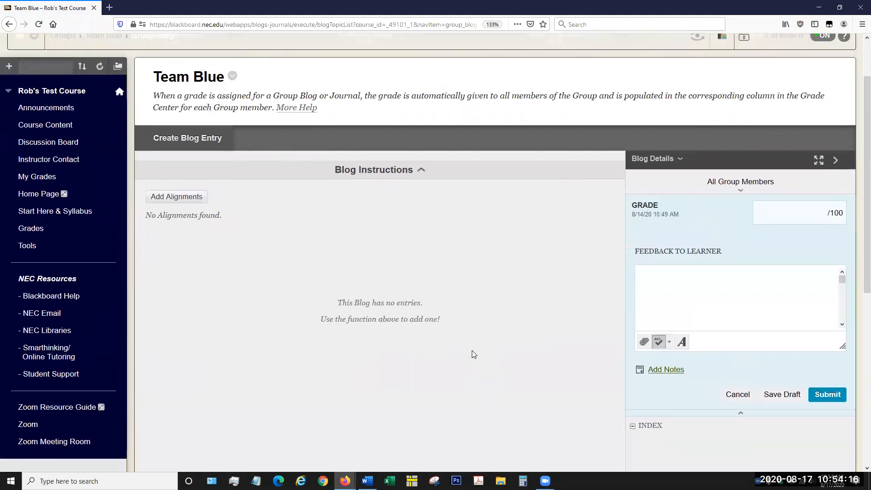
{"action": "scroll", "coordinate": [194, 328], "scroll_direction": "up", "scroll_amount": 2}
Step: Return to the course groups and open Team Blue for editing at its tool availability settings
{"action": "scroll", "coordinate": [85, 327], "scroll_direction": "down", "scroll_amount": 9}
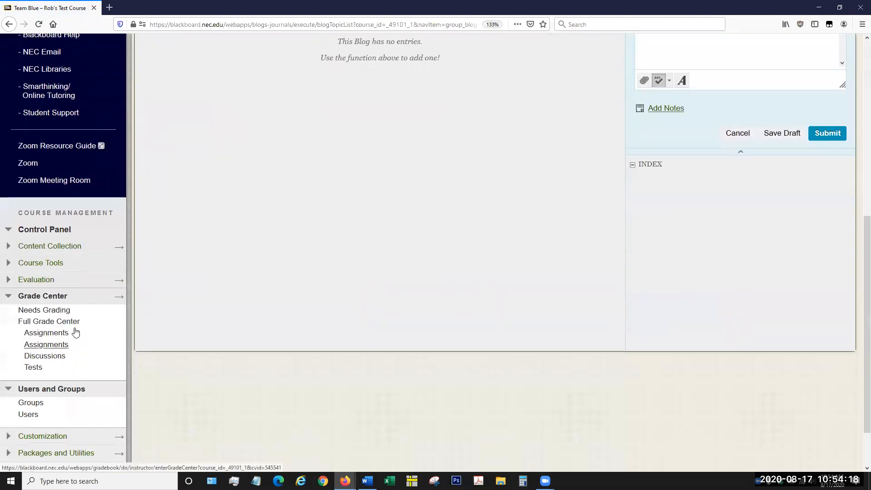
{"action": "scroll", "coordinate": [54, 349], "scroll_direction": "down", "scroll_amount": 2}
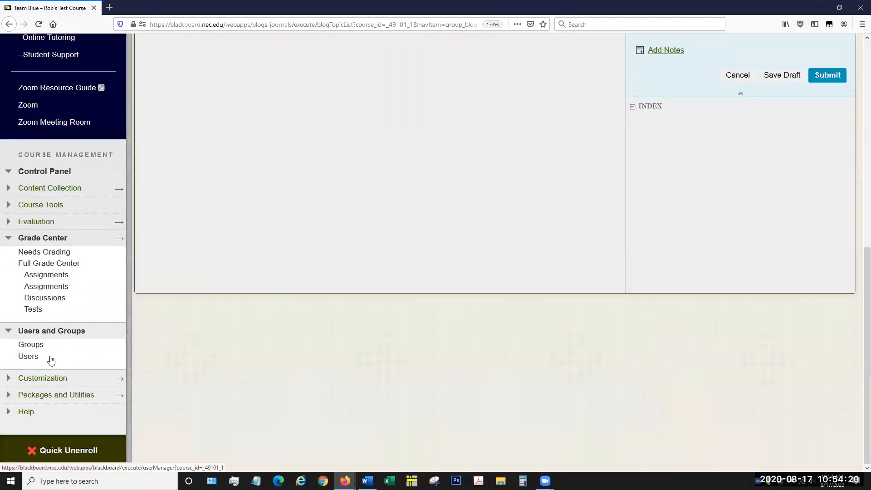
{"action": "left_click", "coordinate": [39, 344]}
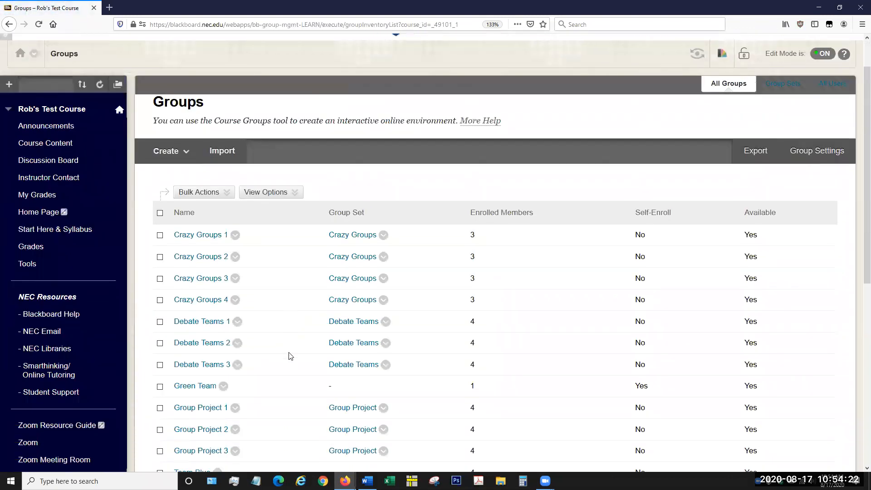
{"action": "scroll", "coordinate": [291, 356], "scroll_direction": "down", "scroll_amount": 3}
{"action": "left_click", "coordinate": [218, 390]}
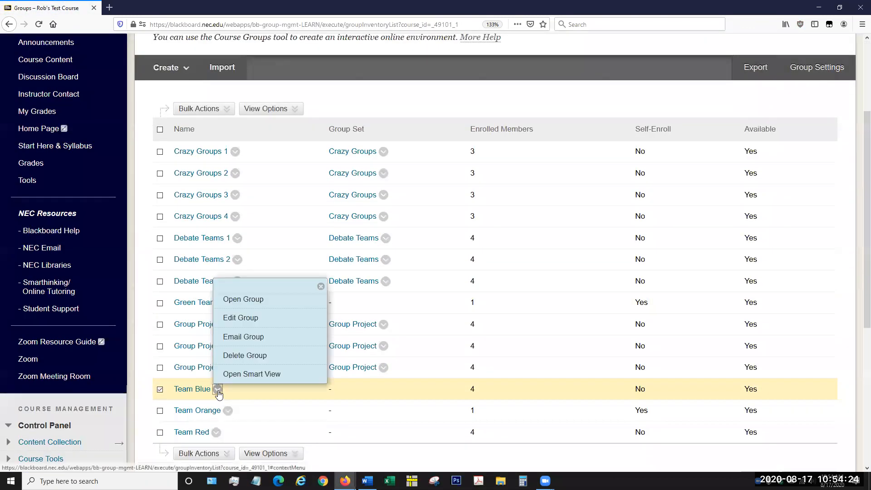
{"action": "left_click", "coordinate": [297, 316]}
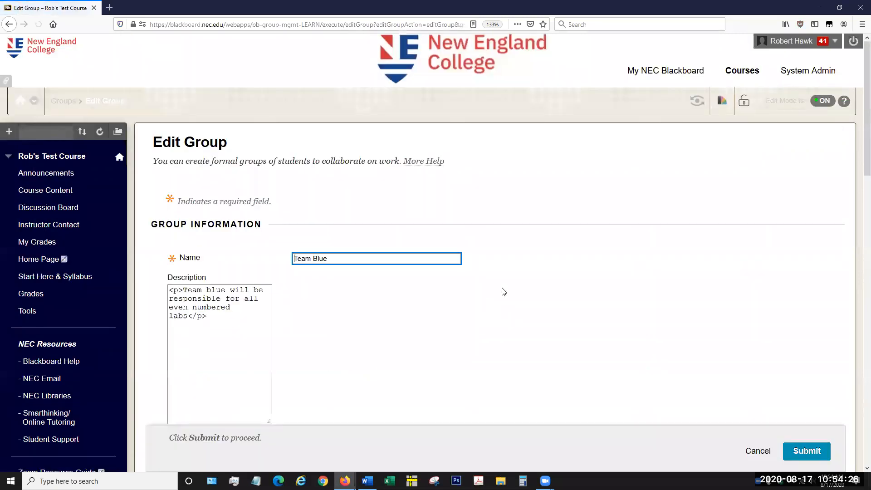
{"action": "scroll", "coordinate": [725, 283], "scroll_direction": "down", "scroll_amount": 5}
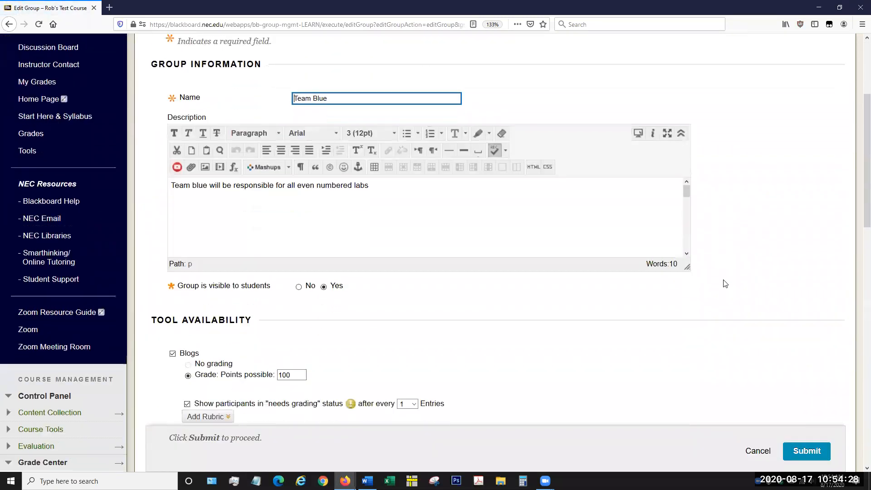
{"action": "scroll", "coordinate": [725, 283], "scroll_direction": "down", "scroll_amount": 7}
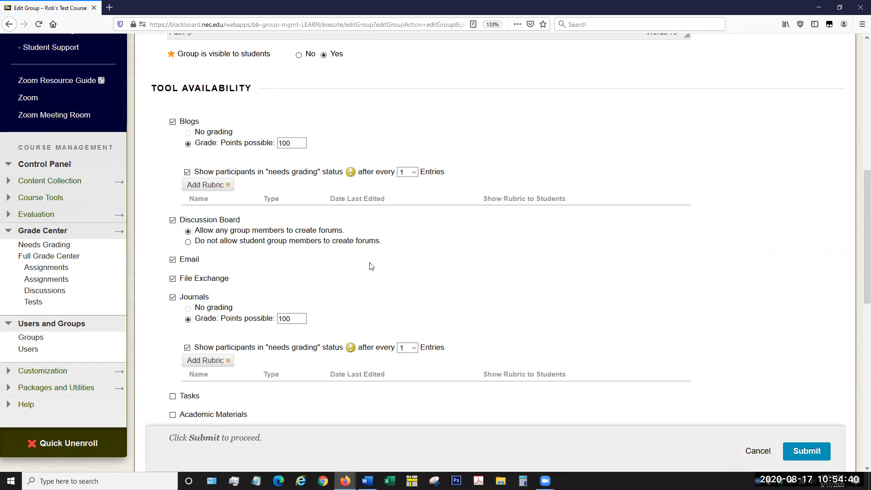
Step: Add the Writing Rubric 2020 dated 8/6/20 to the blog, accept its maximum points, and show it to students with rubric scores
{"action": "left_click", "coordinate": [224, 189]}
{"action": "left_click", "coordinate": [223, 191]}
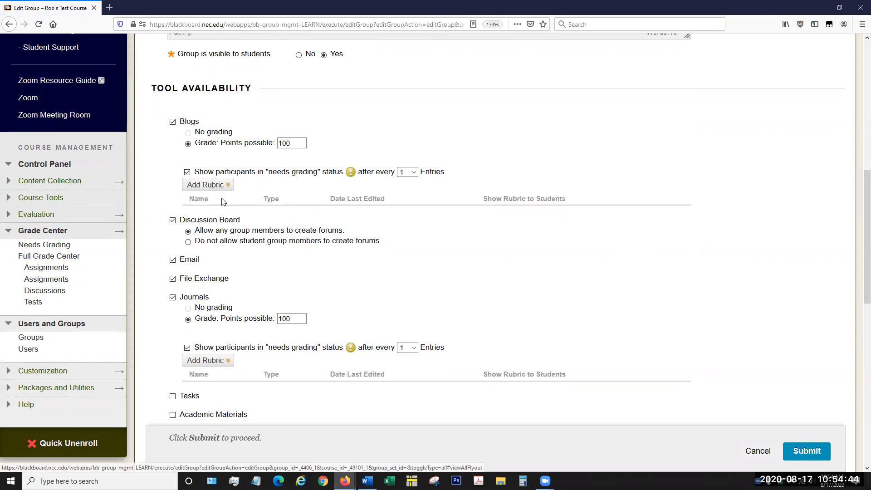
{"action": "left_click", "coordinate": [211, 192]}
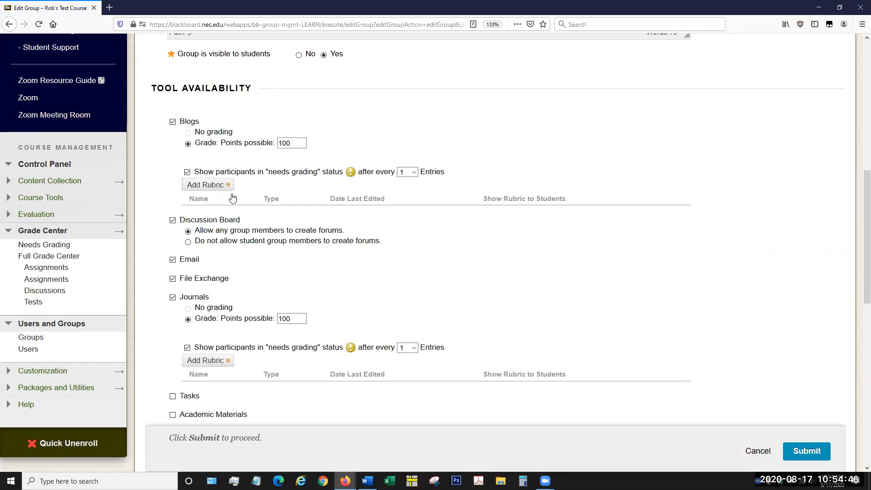
{"action": "mouse_move", "coordinate": [228, 188]}
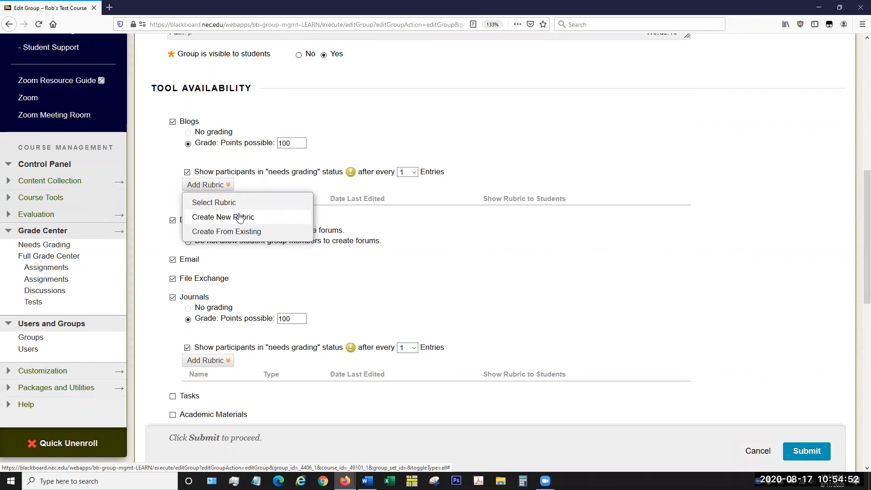
{"action": "left_click", "coordinate": [244, 202]}
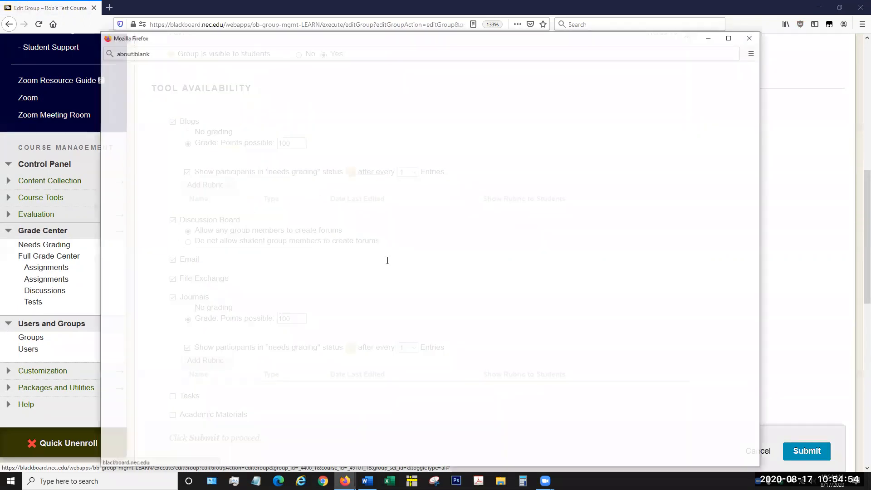
{"action": "scroll", "coordinate": [203, 250], "scroll_direction": "down", "scroll_amount": 1}
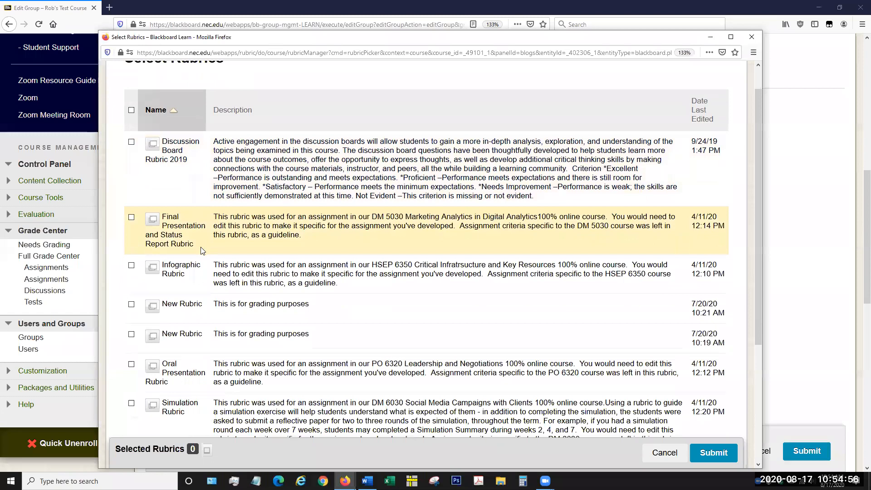
{"action": "scroll", "coordinate": [202, 251], "scroll_direction": "down", "scroll_amount": 4}
{"action": "left_click", "coordinate": [132, 331]}
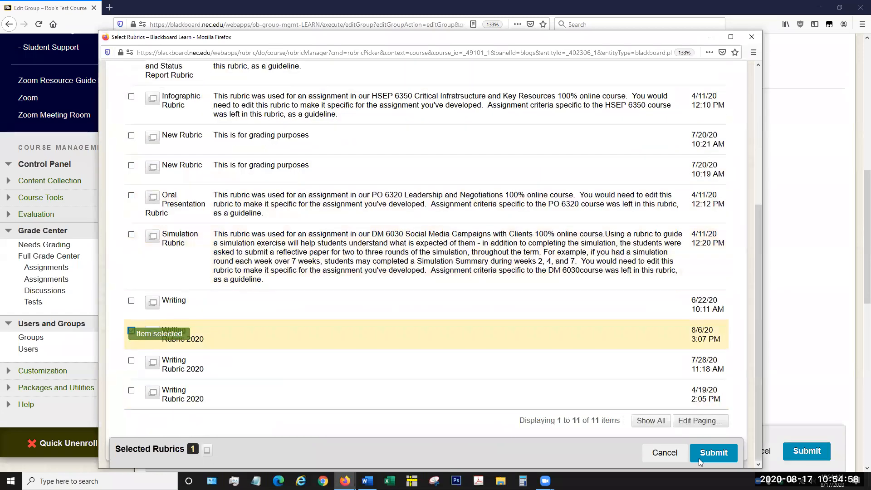
{"action": "left_click", "coordinate": [699, 456]}
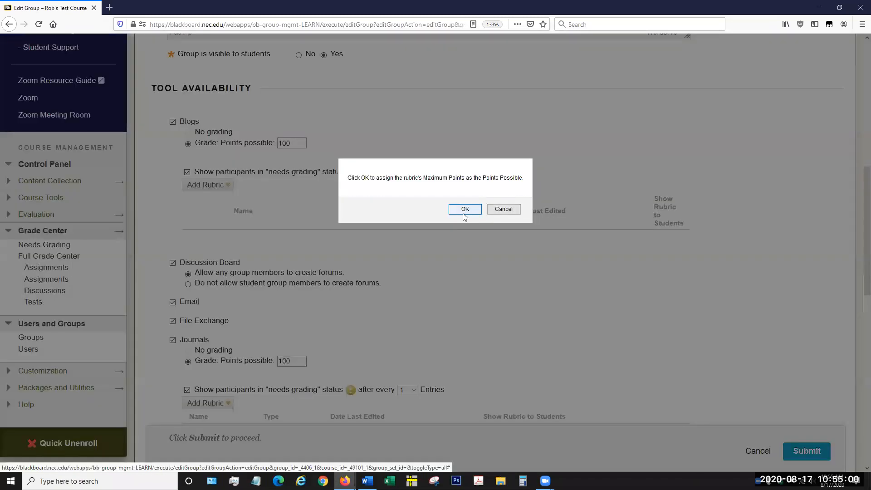
{"action": "left_click", "coordinate": [463, 214]}
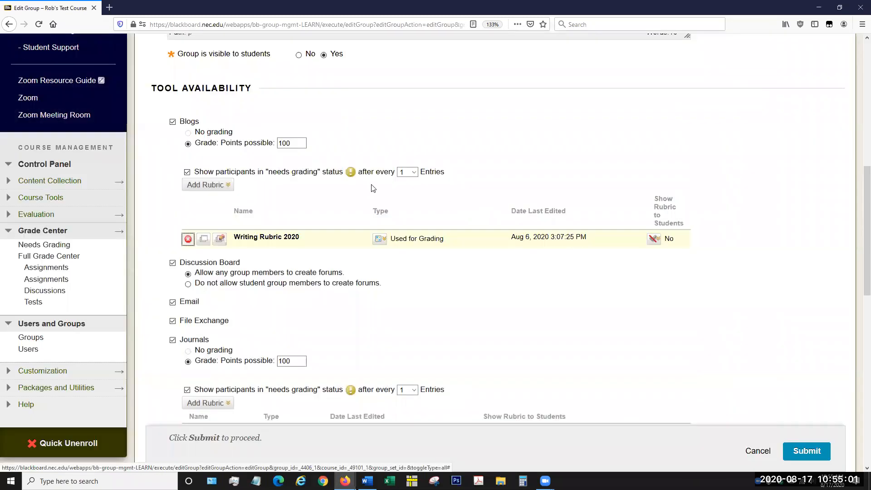
{"action": "left_click", "coordinate": [659, 247]}
{"action": "left_click", "coordinate": [667, 255]}
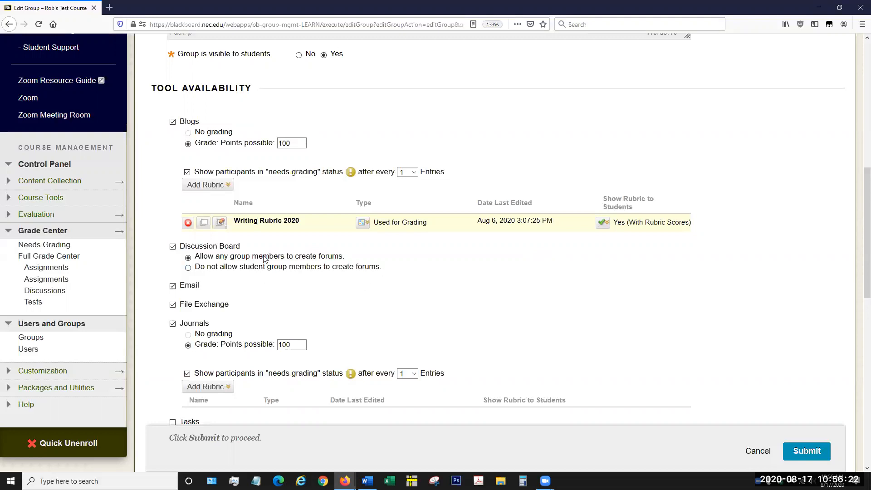
Step: Add the Discussion Board Rubric 2019 as another rubric for Team Blue's blog
{"action": "left_click", "coordinate": [223, 186]}
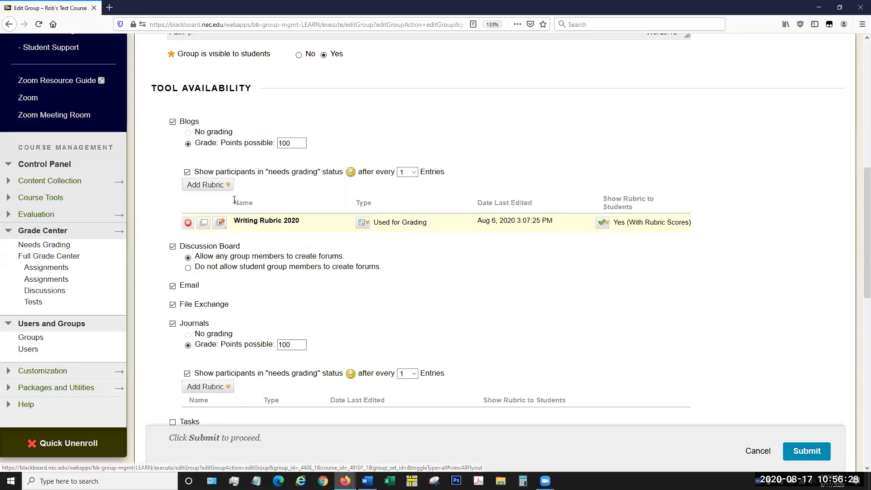
{"action": "mouse_move", "coordinate": [227, 188]}
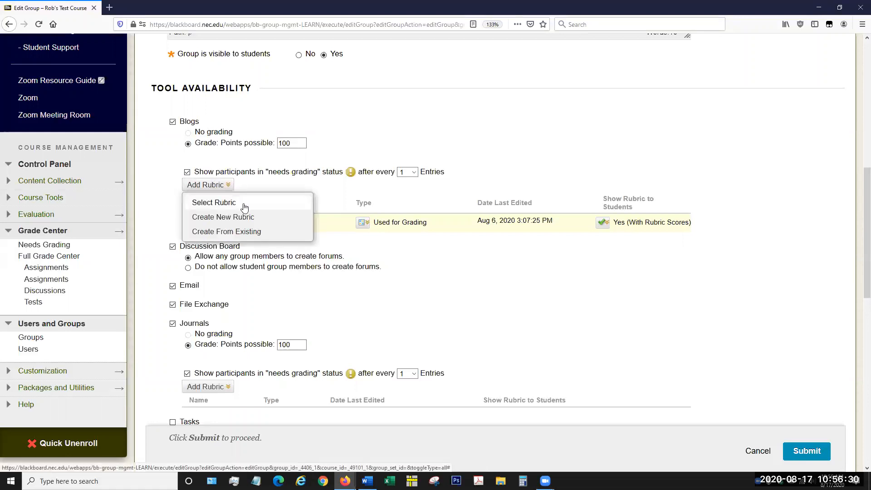
{"action": "left_click", "coordinate": [244, 204]}
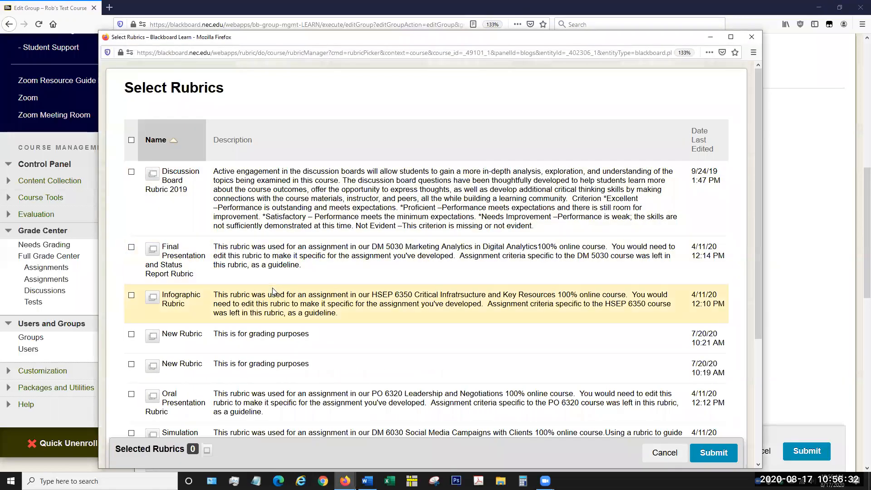
{"action": "scroll", "coordinate": [273, 291], "scroll_direction": "down", "scroll_amount": 3}
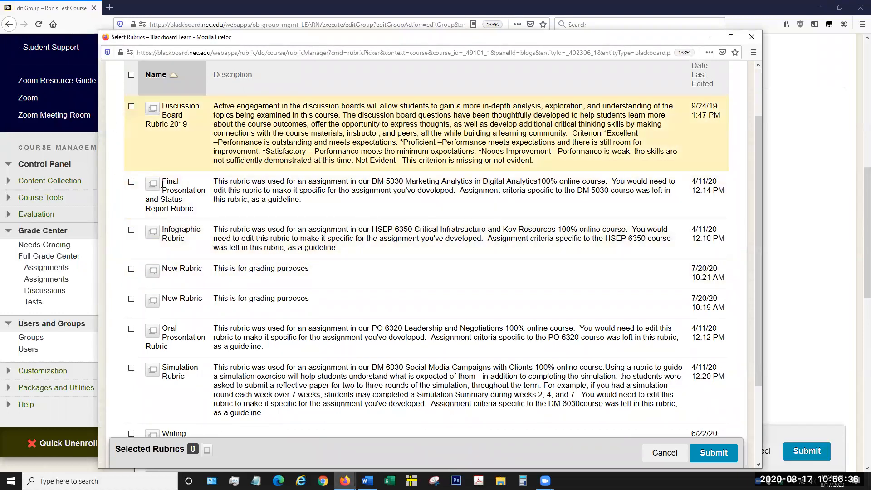
{"action": "left_click", "coordinate": [131, 107]}
{"action": "left_click", "coordinate": [713, 453]}
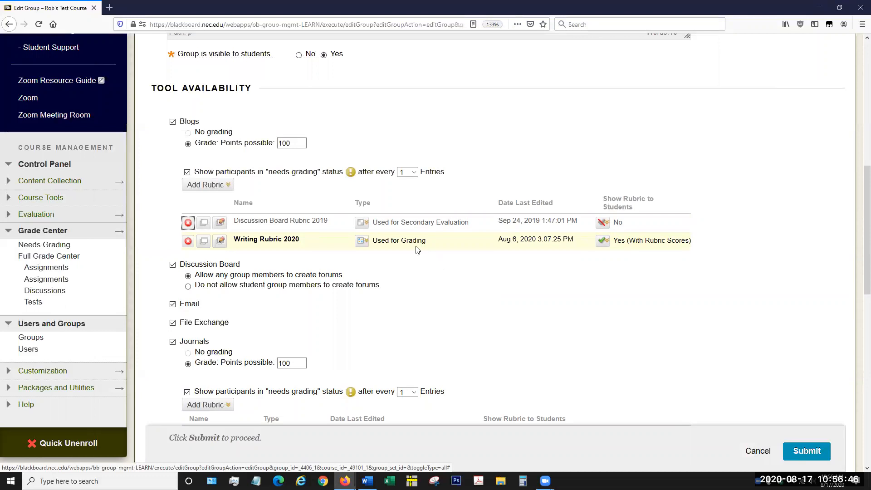
Step: Switch Writing Rubric 2020 to Used for Secondary Evaluation and back to Used for Grading, accepting its maximum points
{"action": "left_click", "coordinate": [362, 241]}
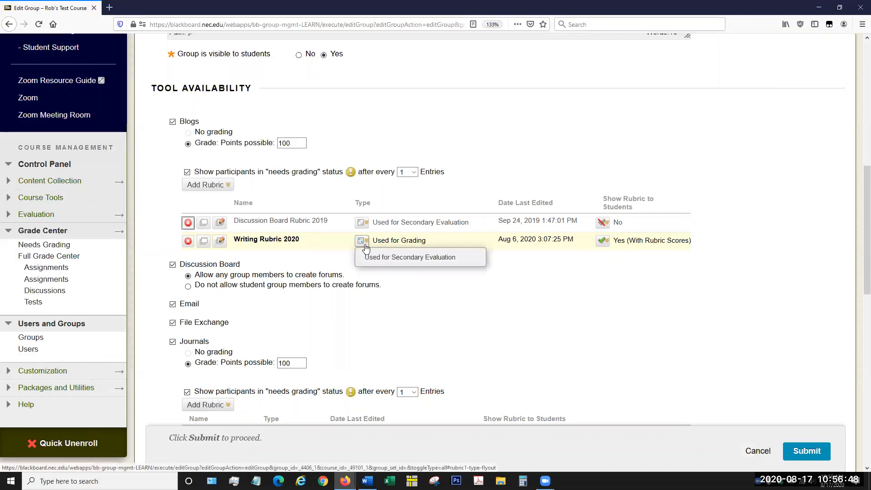
{"action": "left_click", "coordinate": [390, 257]}
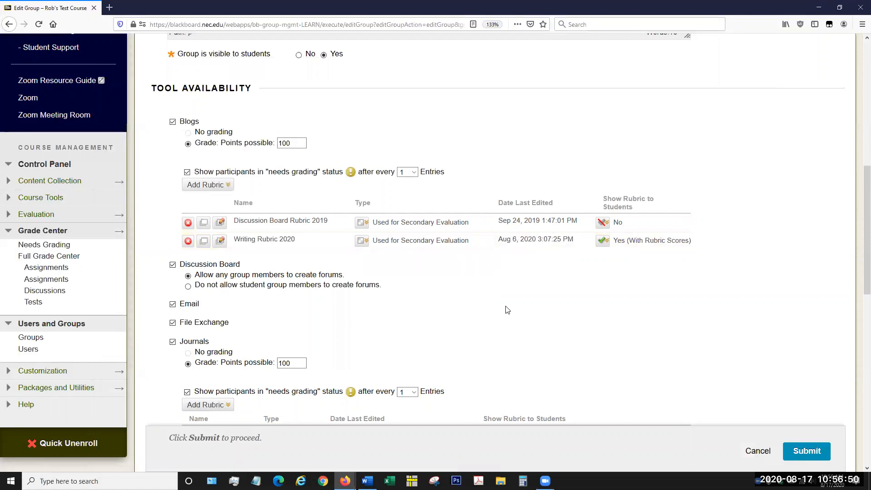
{"action": "left_click", "coordinate": [292, 143]}
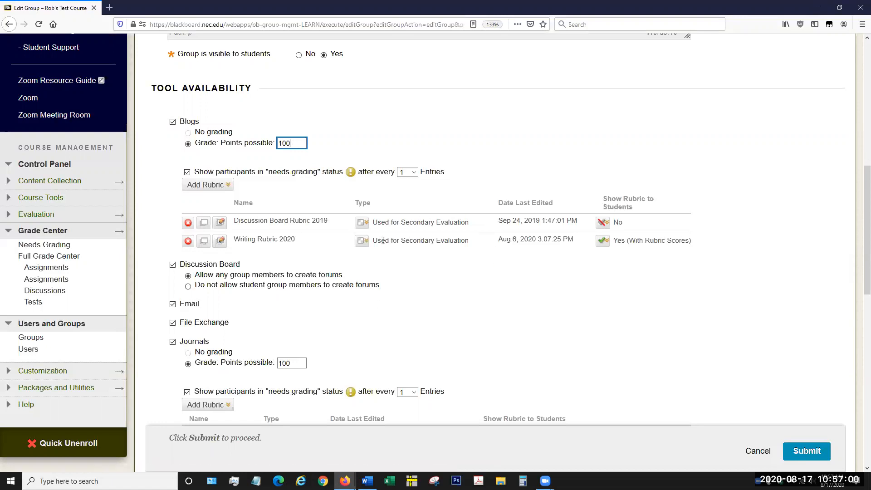
{"action": "mouse_move", "coordinate": [367, 248]}
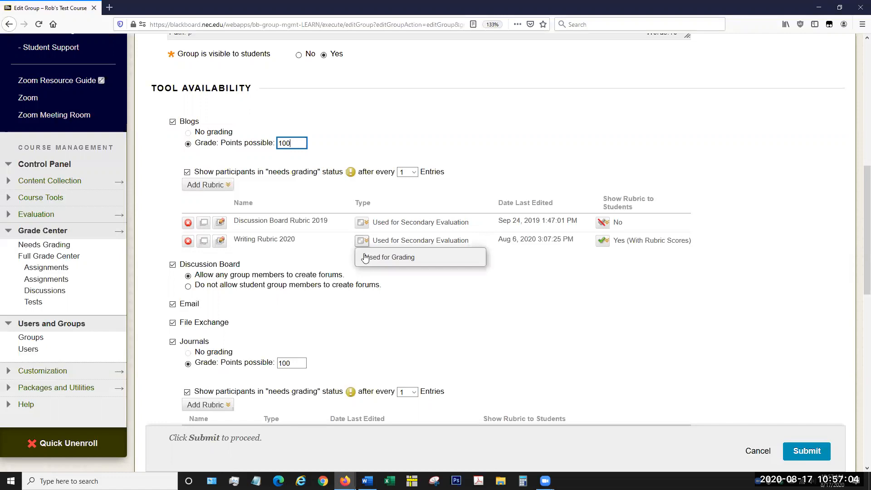
{"action": "left_click", "coordinate": [399, 257]}
{"action": "left_click", "coordinate": [461, 211]}
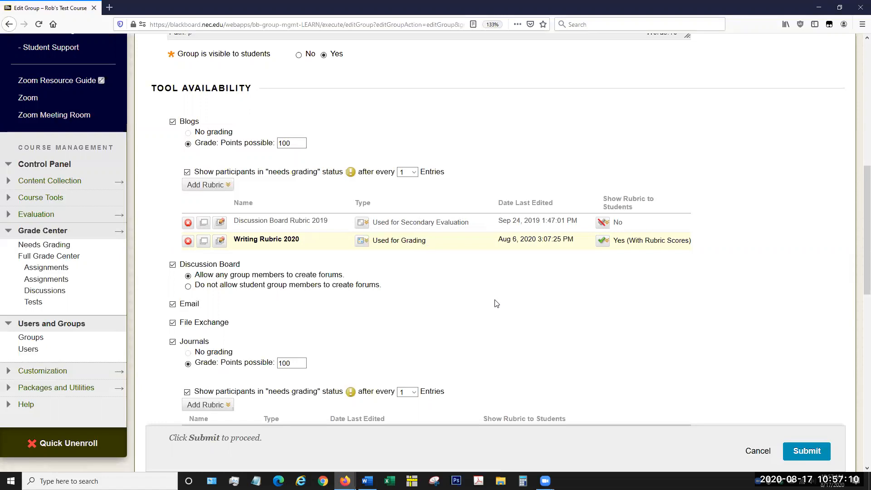
Step: Change whether the blog's Discussion Board Rubric 2019 is shown to students, and return to the start of the group form
{"action": "mouse_move", "coordinate": [603, 224]}
{"action": "left_click", "coordinate": [622, 235]}
{"action": "scroll", "coordinate": [454, 252], "scroll_direction": "up", "scroll_amount": 10}
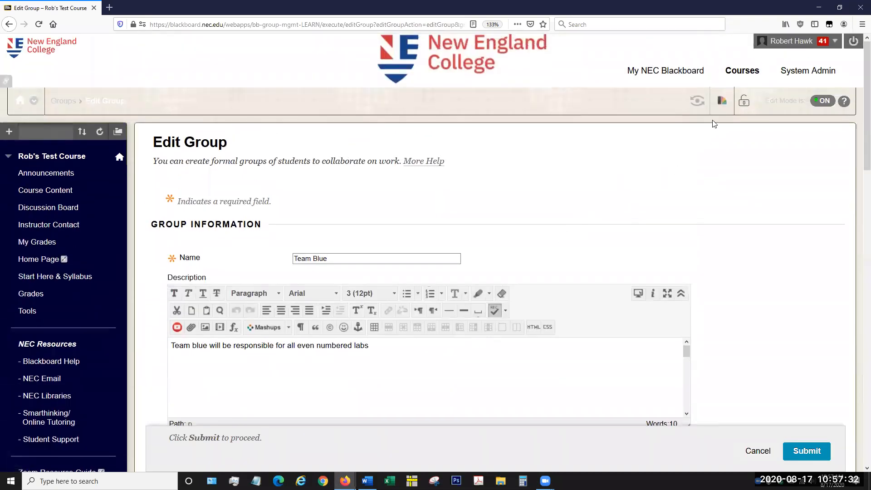